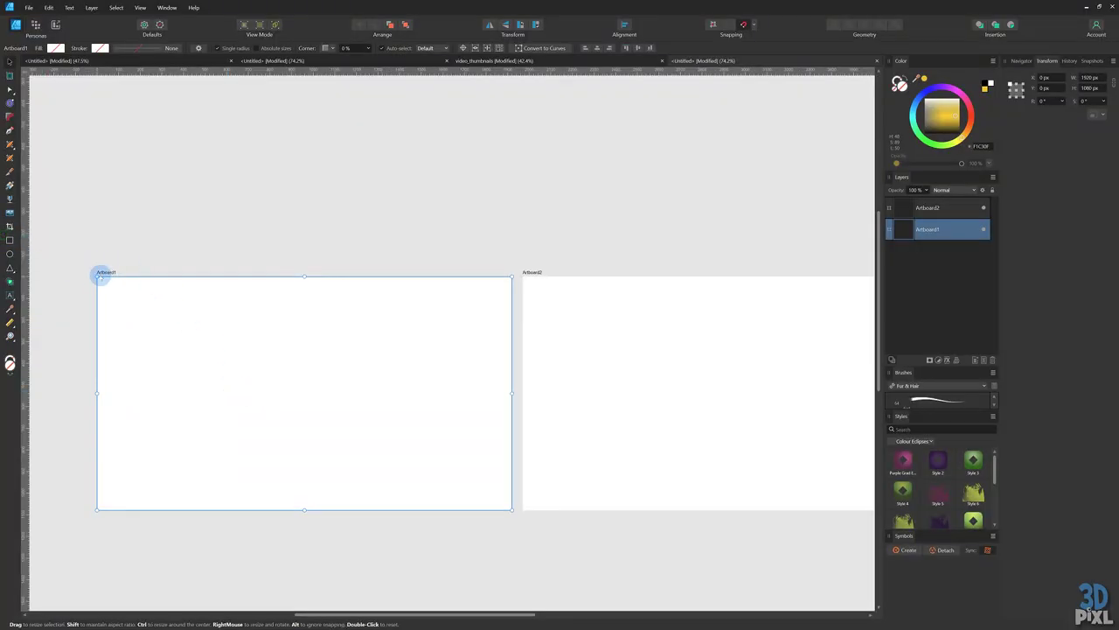
# - Draw a yellow background rectangle about 1973 × 1114 px that covers the whole of Artboard1
pyautogui.click(10, 240)
pyautogui.moveTo(89, 269); pyautogui.dragTo(515, 509)
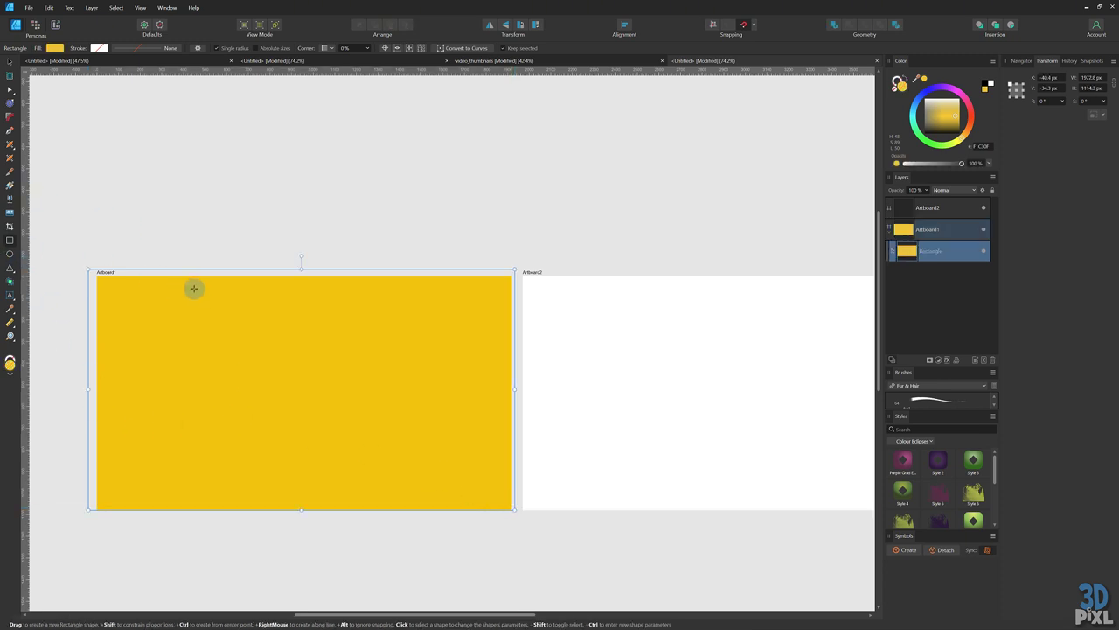
pyautogui.click(10, 63)
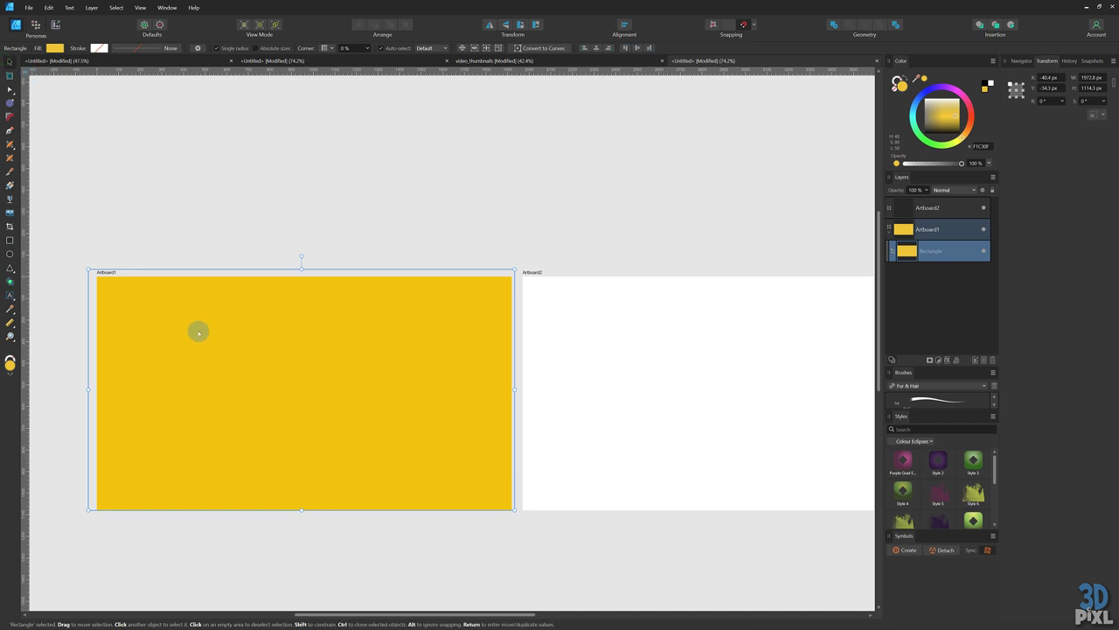
pyautogui.moveTo(200, 364); pyautogui.dragTo(235, 332)
# - Draw a black-filled rounded rectangle about 772 × 169 px in the lower left part of the yellow background
pyautogui.scroll(2, 233, 333)
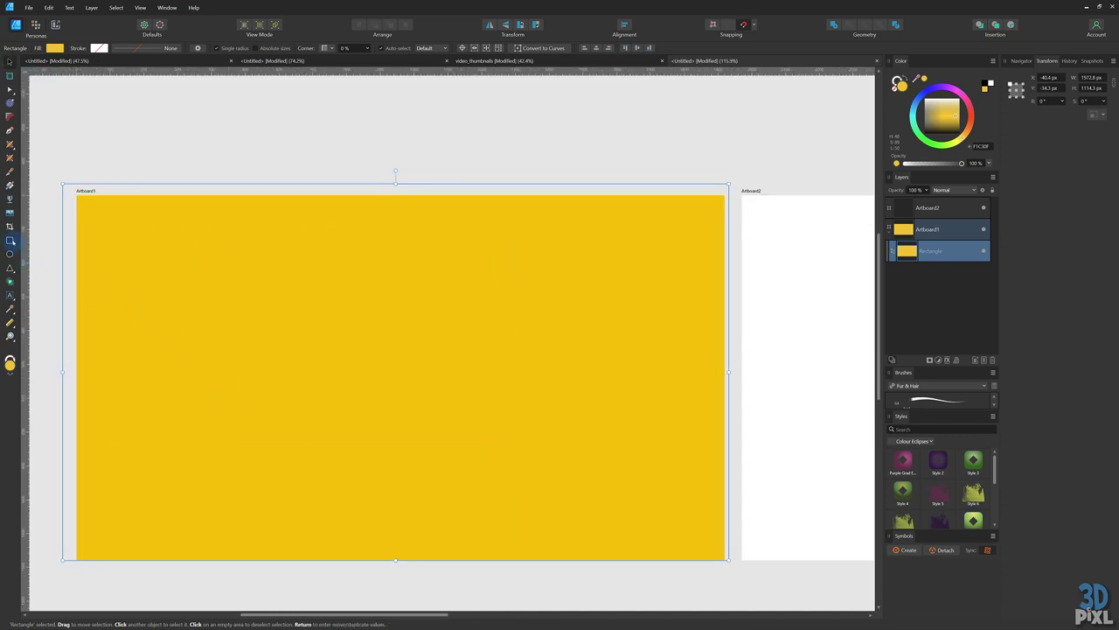
pyautogui.click(10, 240)
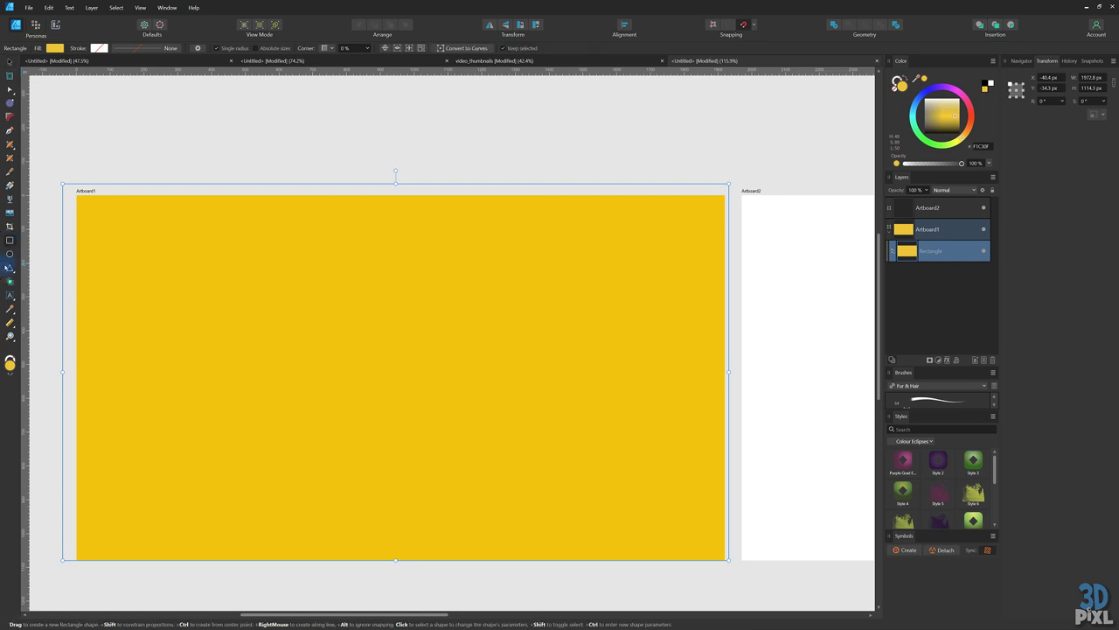
pyautogui.click(10, 269)
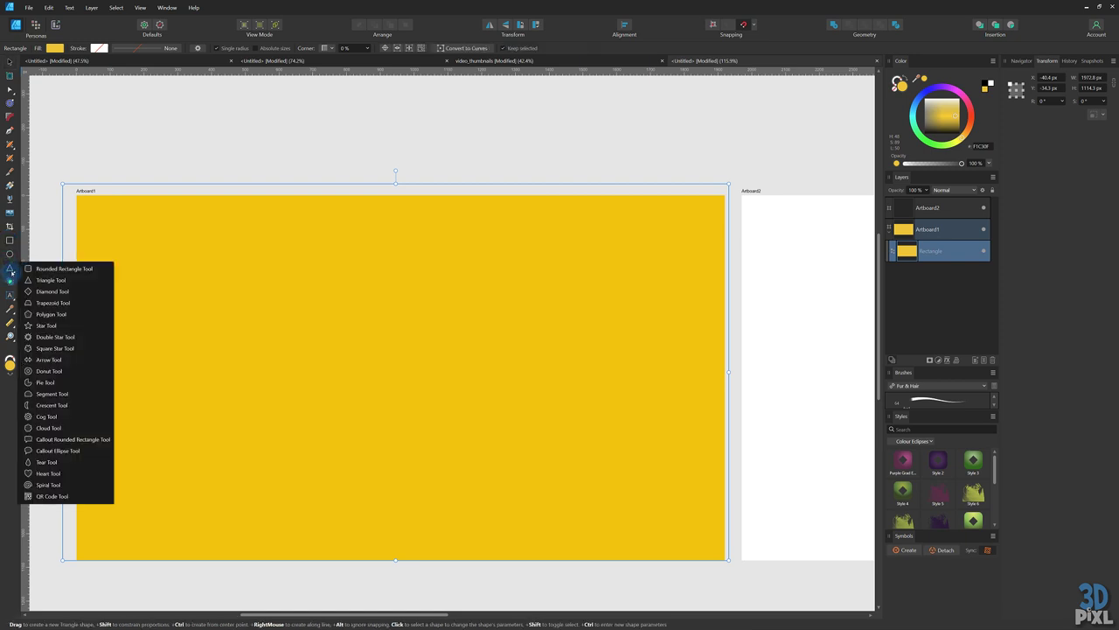
pyautogui.click(44, 268)
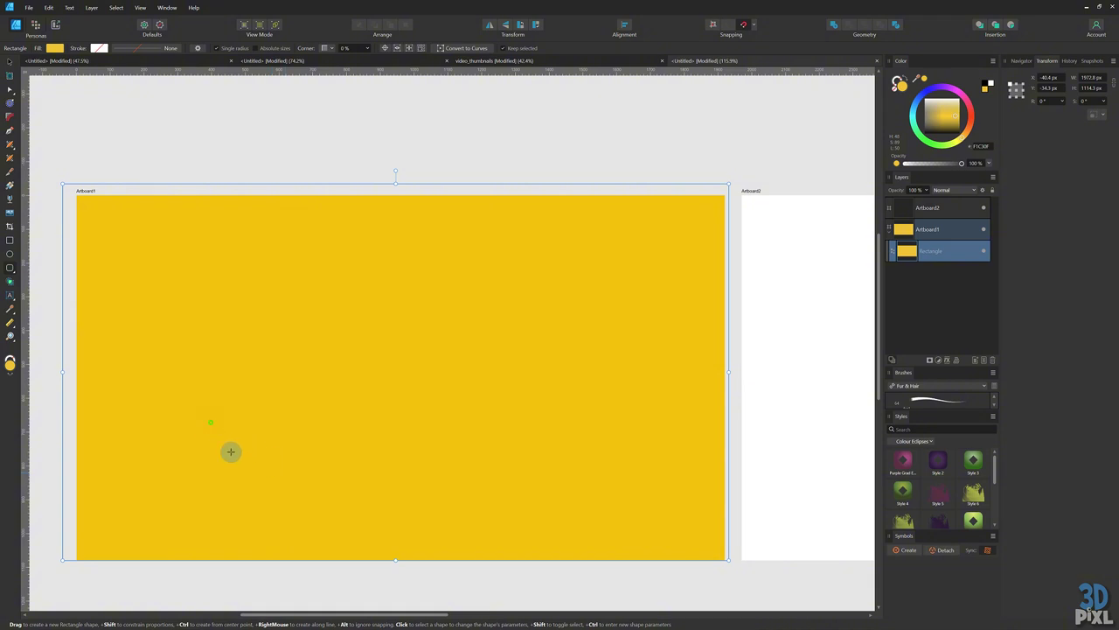
pyautogui.moveTo(210, 423); pyautogui.dragTo(473, 479)
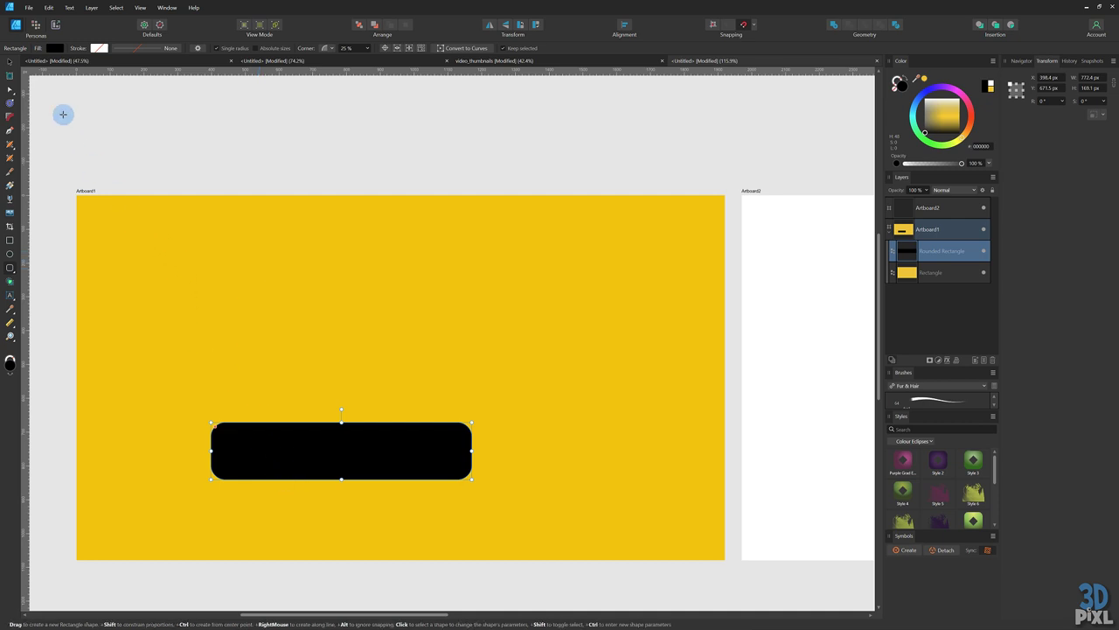
pyautogui.click(11, 61)
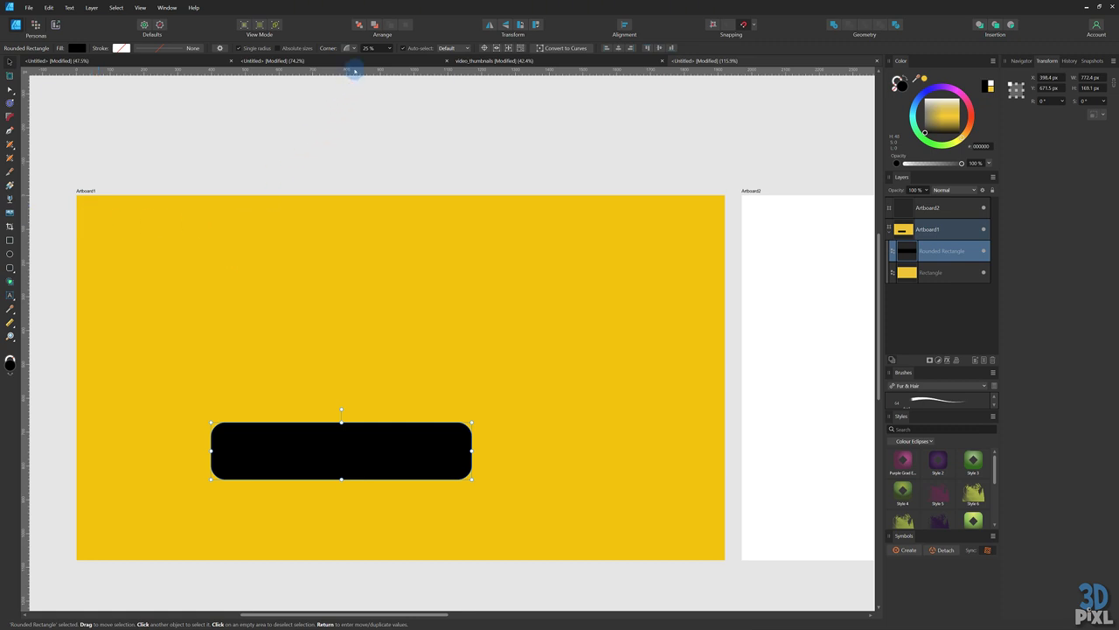
# - Convert the black rounded rectangle to curves
pyautogui.click(351, 49)
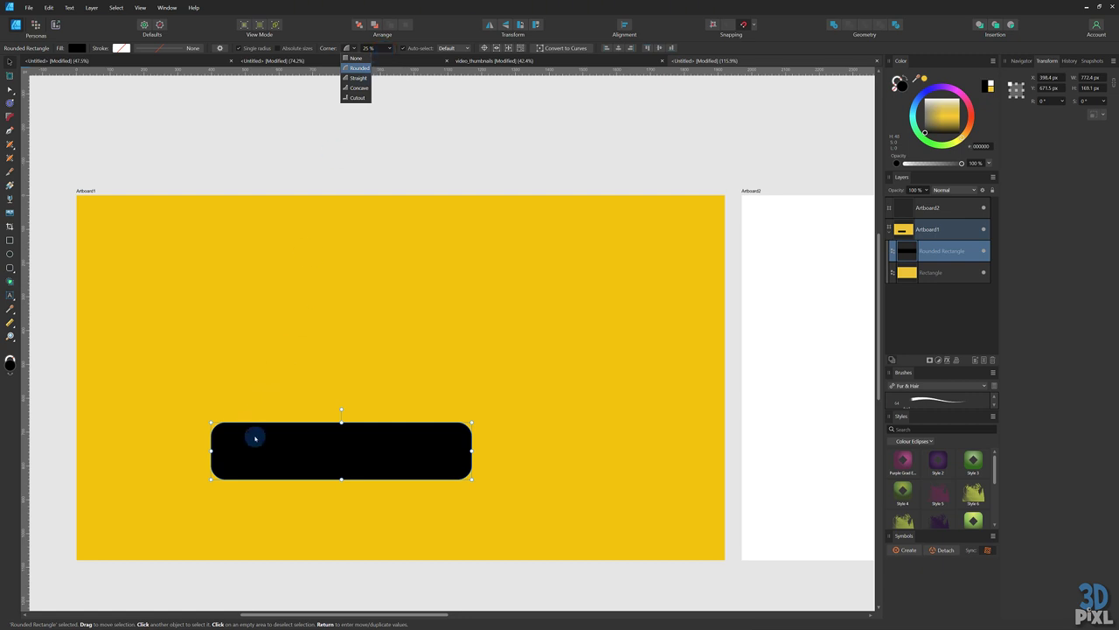
pyautogui.click(256, 439)
pyautogui.press('m')
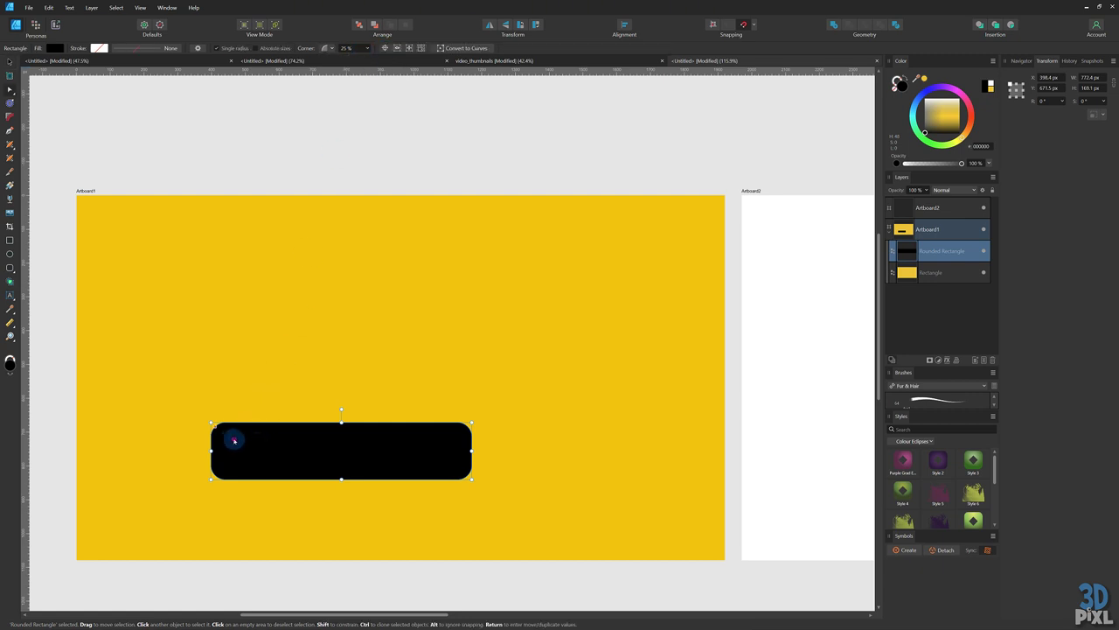
pyautogui.rightClick(235, 441)
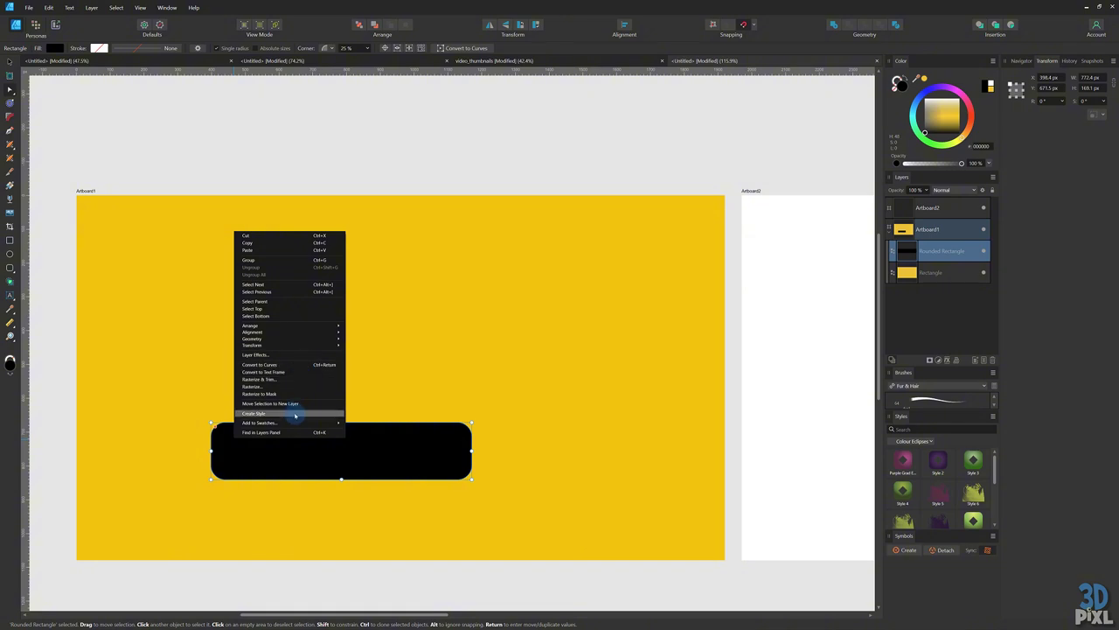
pyautogui.click(288, 364)
# - Try deleting the black shape's lower-left corner node and pulling its curve handle, undoing each change
pyautogui.scroll(5, 218, 467)
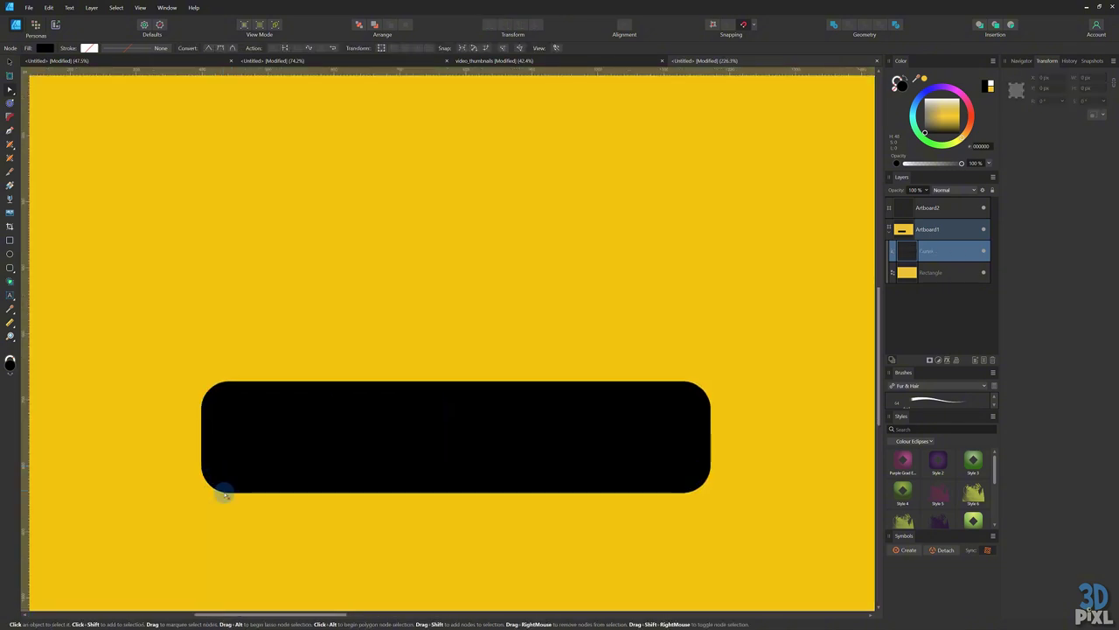
pyautogui.click(227, 493)
pyautogui.click(202, 464)
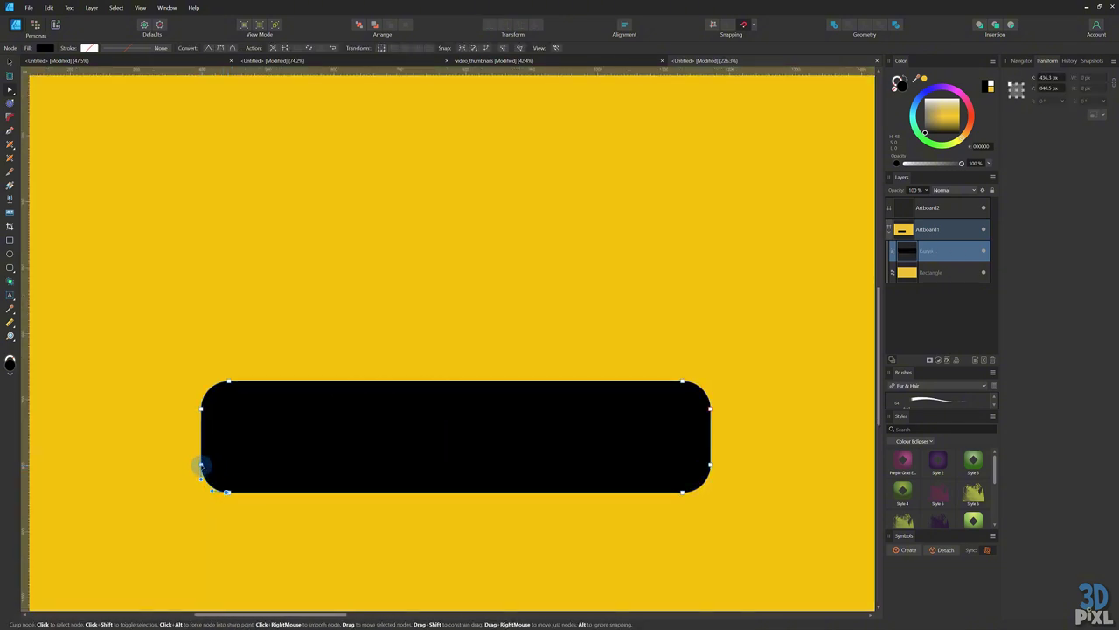
pyautogui.press('Delete')
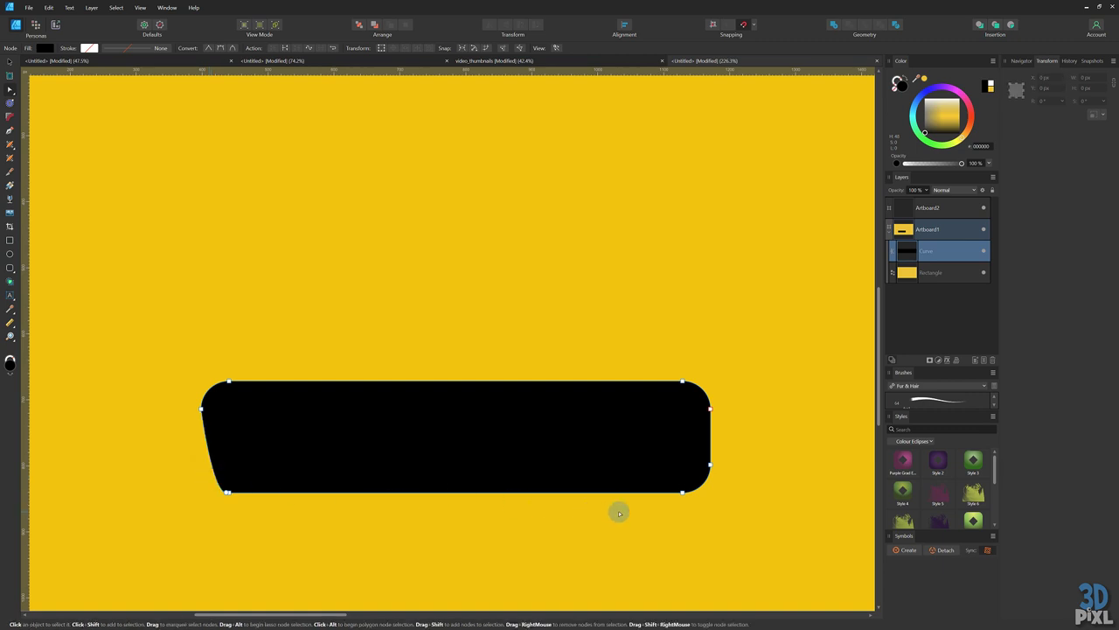
pyautogui.hotkey('ctrl', 'z')
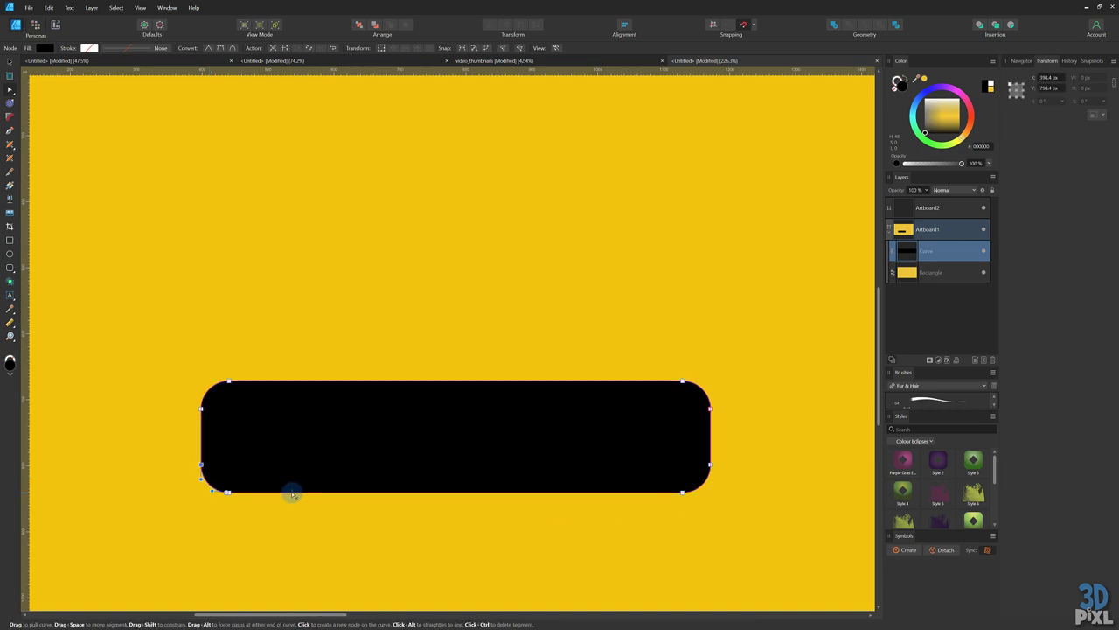
pyautogui.click(227, 495)
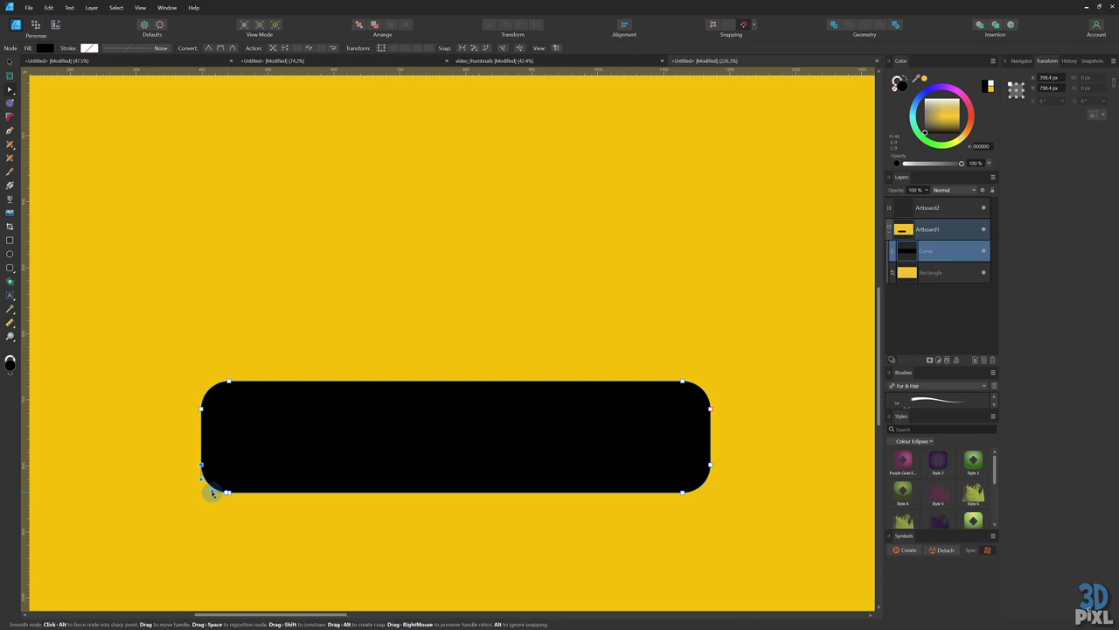
pyautogui.moveTo(212, 489); pyautogui.dragTo(183, 497)
pyautogui.hotkey('ctrl', 'z')
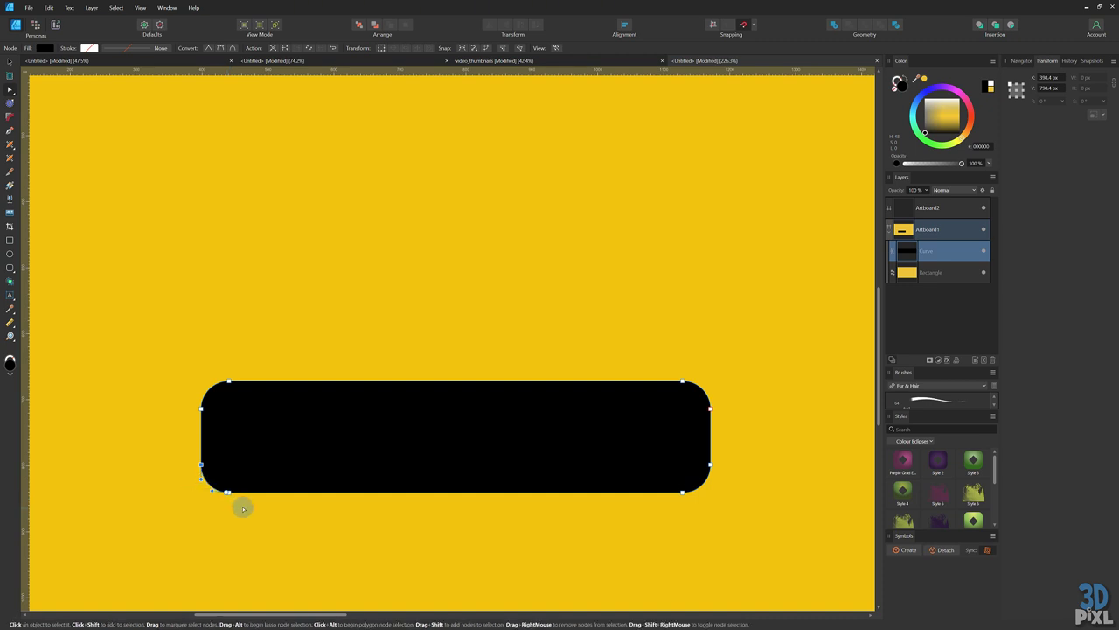
# - Duplicate the black bar directly above itself and shrink the copy into a small bar near the original's right end
pyautogui.press('v')
pyautogui.scroll(-3, 216, 280)
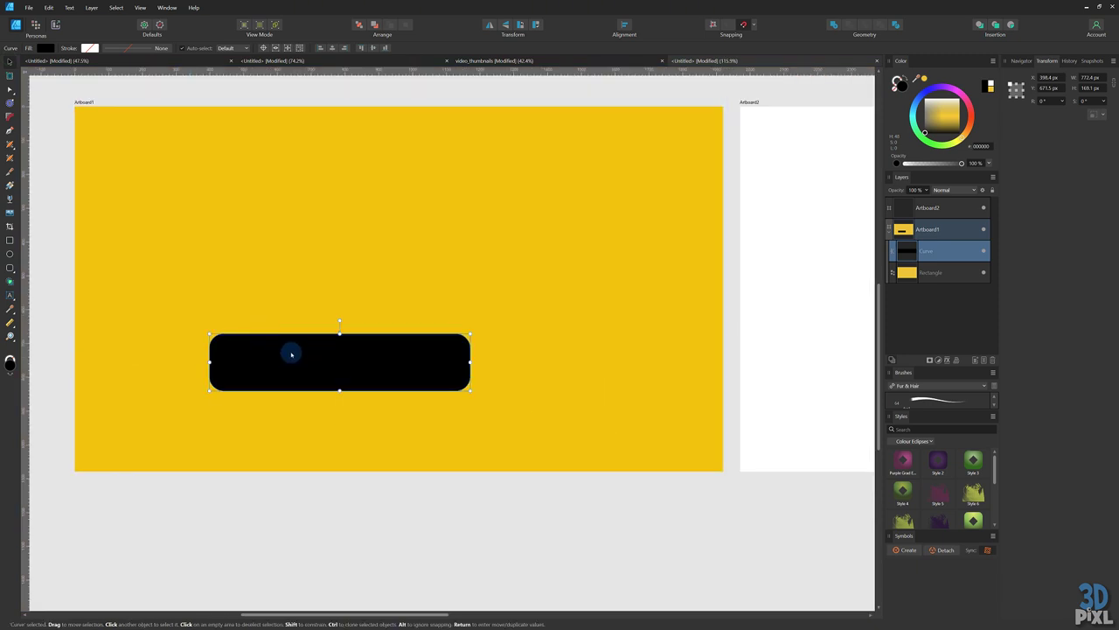
pyautogui.scroll(2, 291, 353)
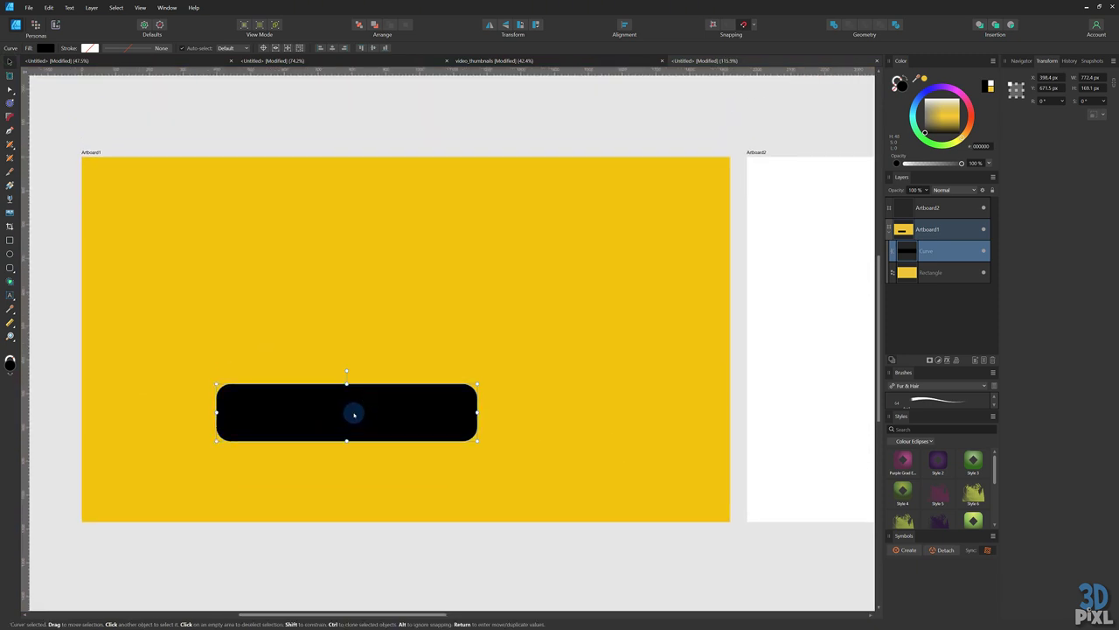
pyautogui.moveTo(353, 413); pyautogui.dragTo(350, 355)
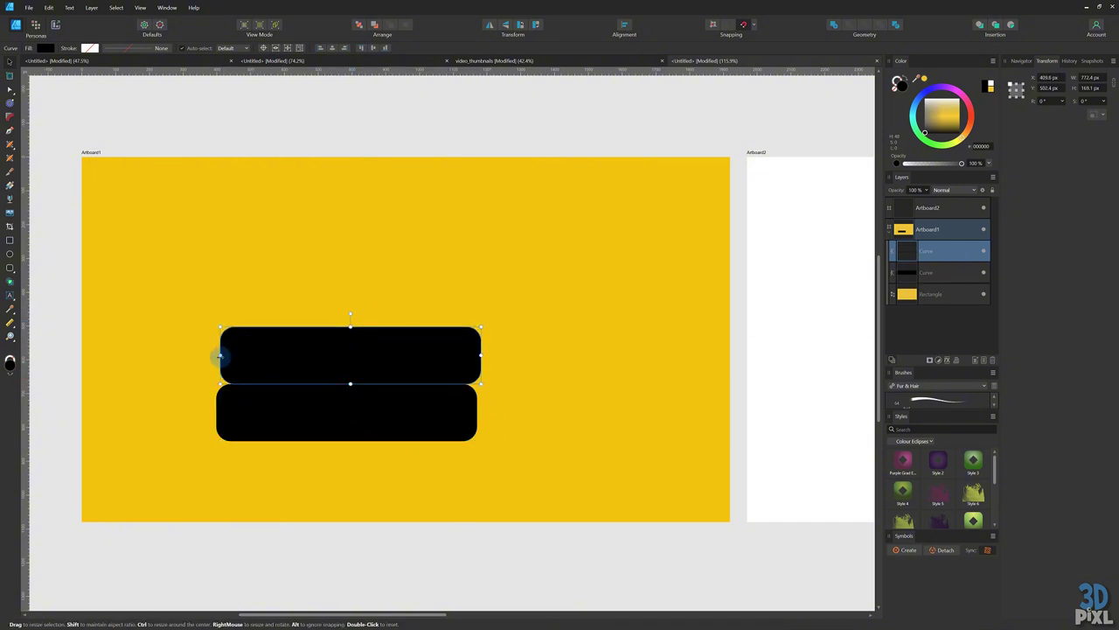
pyautogui.moveTo(220, 355); pyautogui.dragTo(428, 341)
# - Duplicate the small bar as a block about 46 × 37 px and place it centred on top of the small bar
pyautogui.scroll(2, 444, 392)
pyautogui.hotkey('ctrl', 'j')
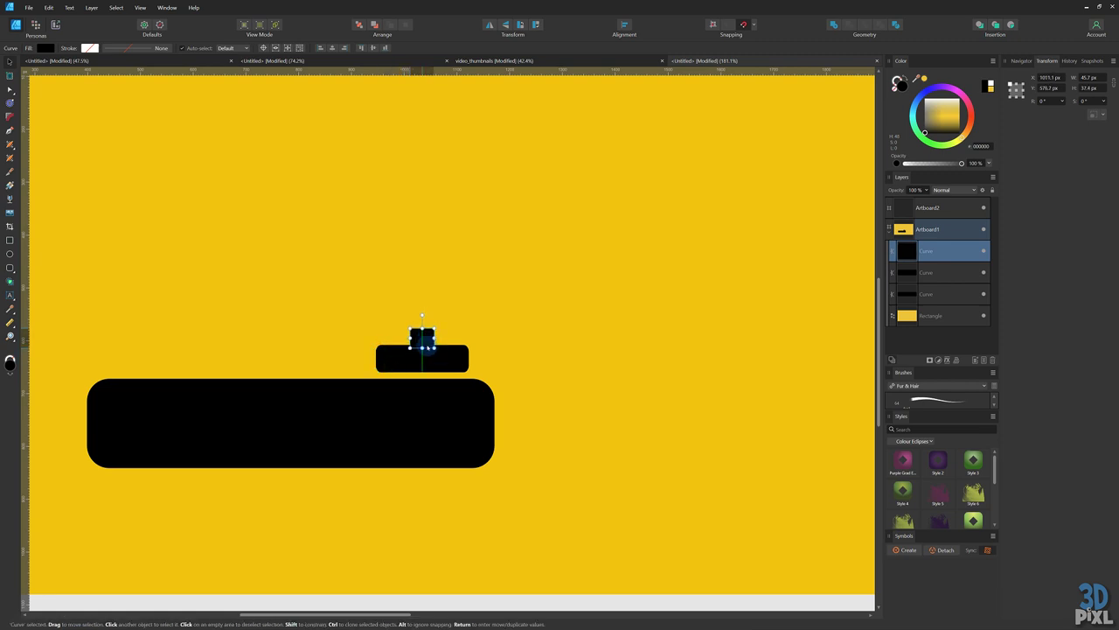
pyautogui.click(463, 364)
pyautogui.click(541, 398)
pyautogui.scroll(-1, 534, 408)
pyautogui.click(444, 349)
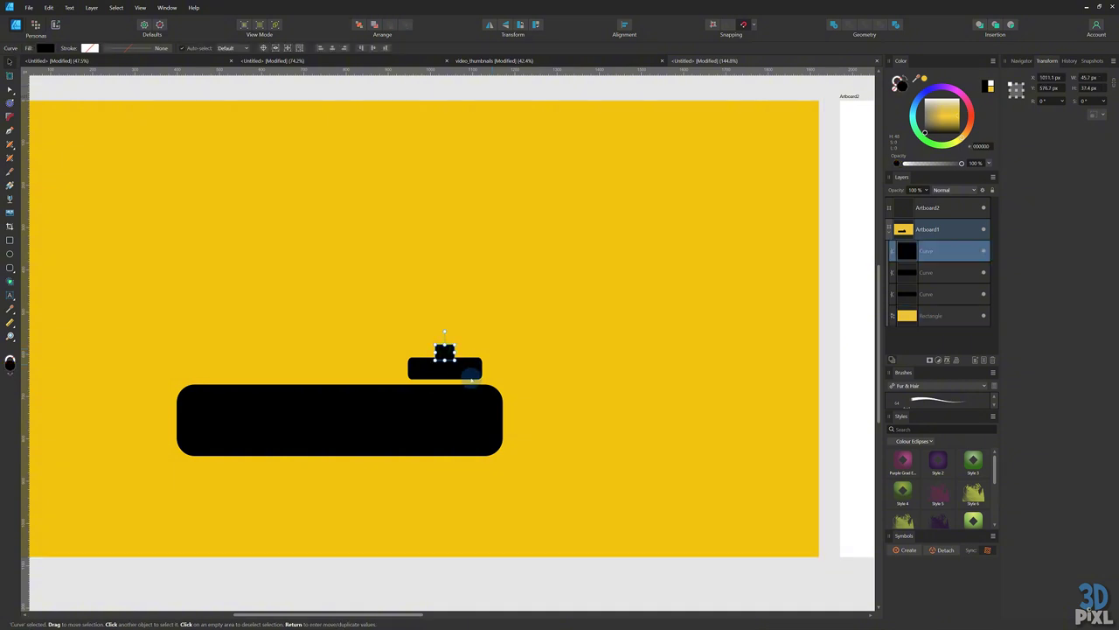
pyautogui.click(534, 386)
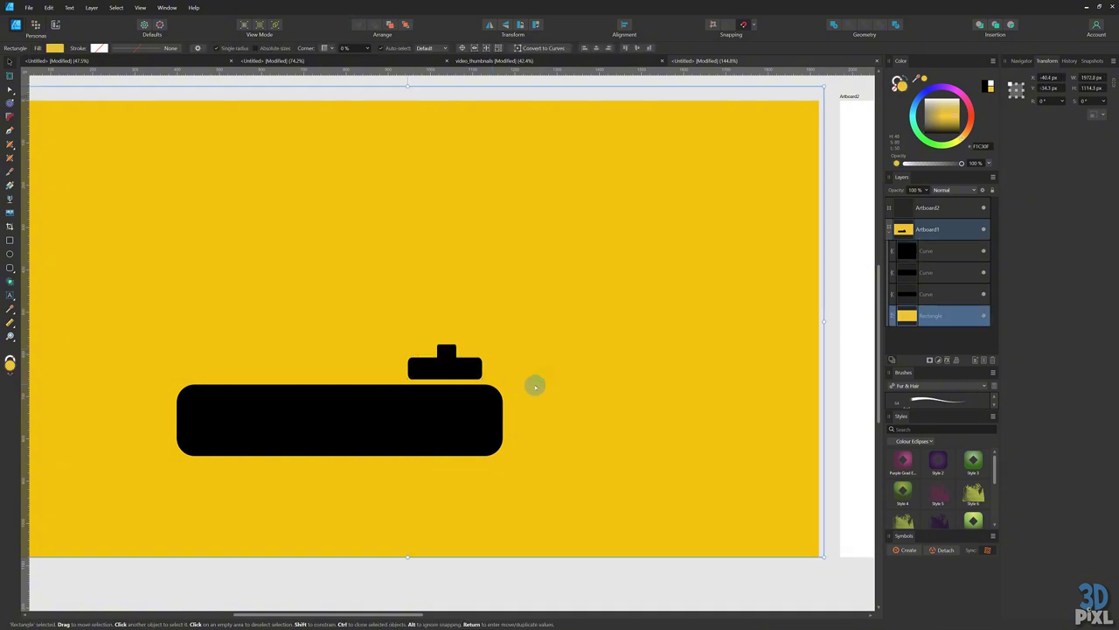
# - Scale the three black shapes together to about 466 × 140 px and place them in Artboard1's lower-left corner
pyautogui.moveTo(329, 369); pyautogui.dragTo(461, 455)
pyautogui.scroll(-4, 453, 465)
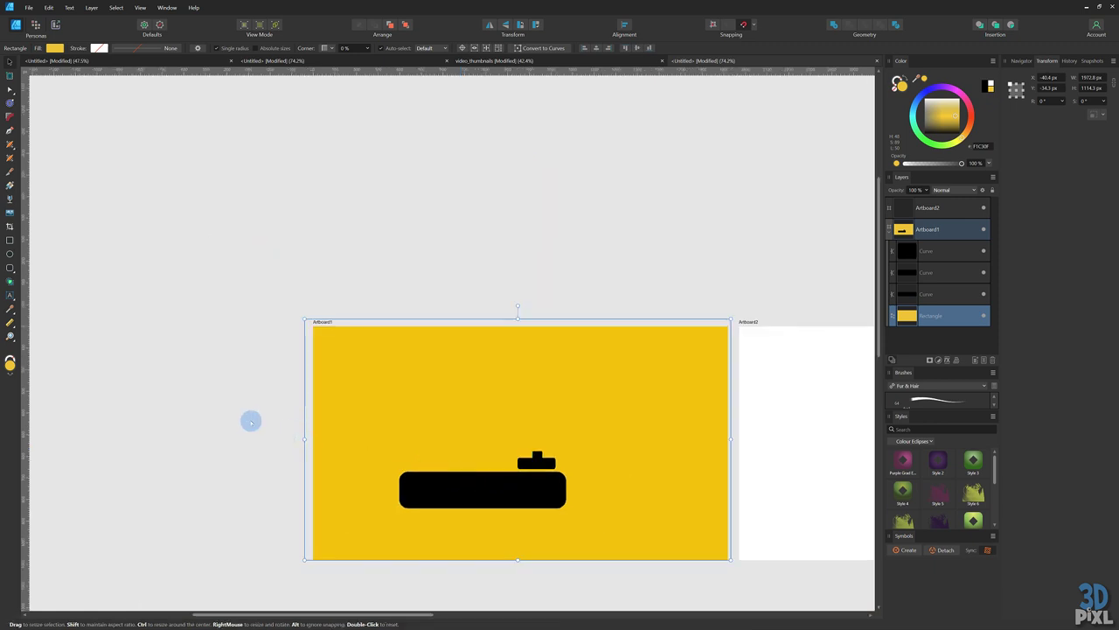
pyautogui.moveTo(261, 398); pyautogui.dragTo(570, 533)
pyautogui.moveTo(566, 451); pyautogui.dragTo(402, 531)
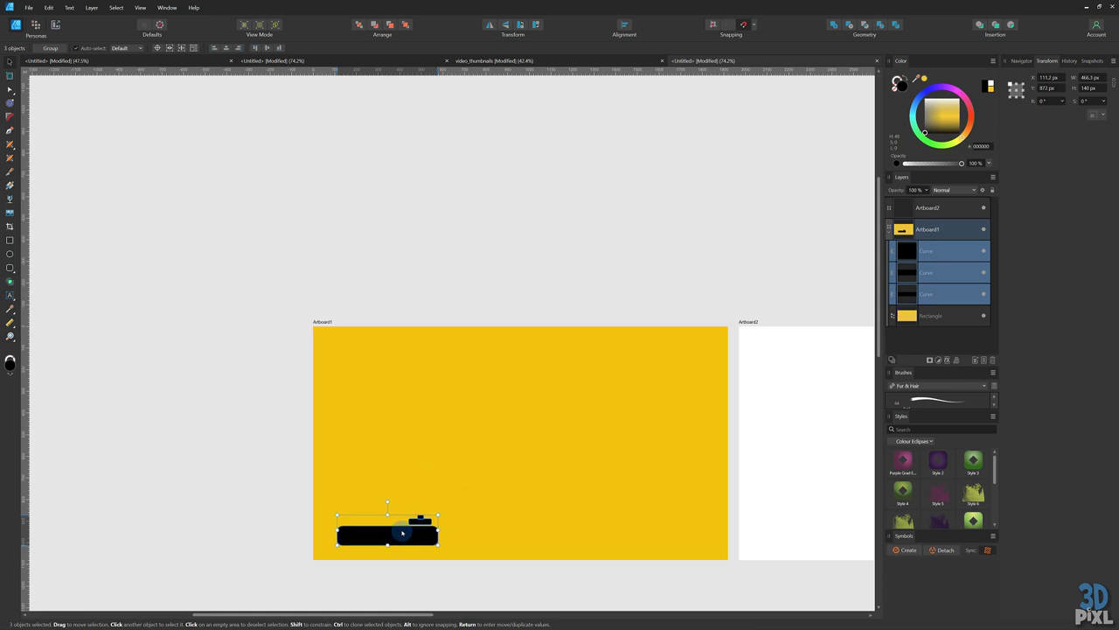
pyautogui.click(352, 493)
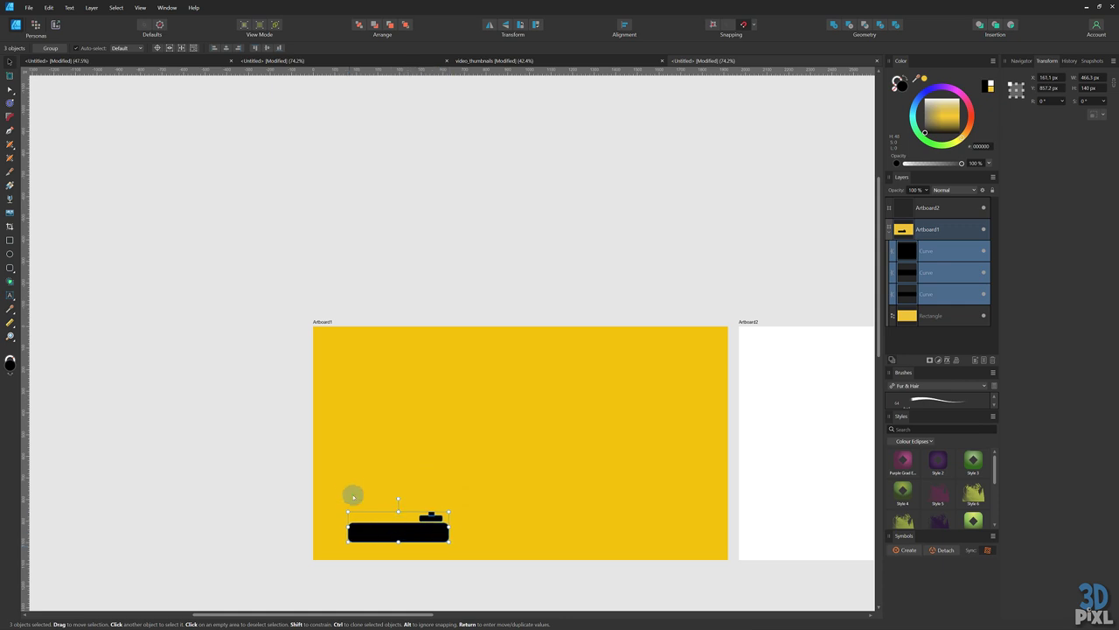
# - Draw a black donut above the bar near Artboard1's left edge and scale it to about 199 px in diameter
pyautogui.click(11, 268)
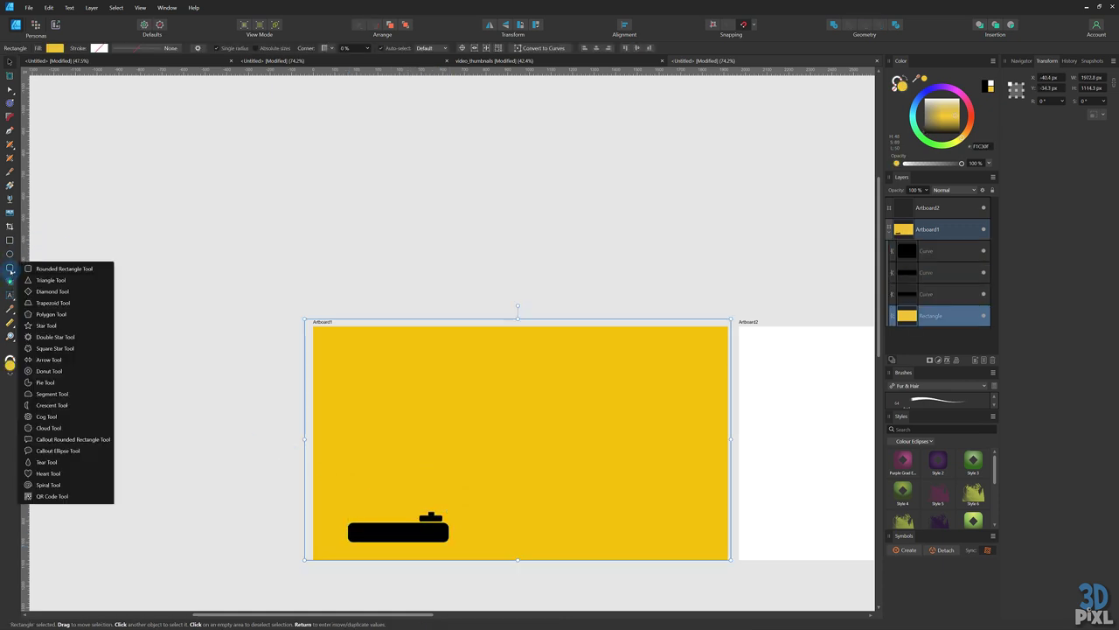
pyautogui.click(93, 368)
pyautogui.moveTo(363, 400); pyautogui.dragTo(409, 455)
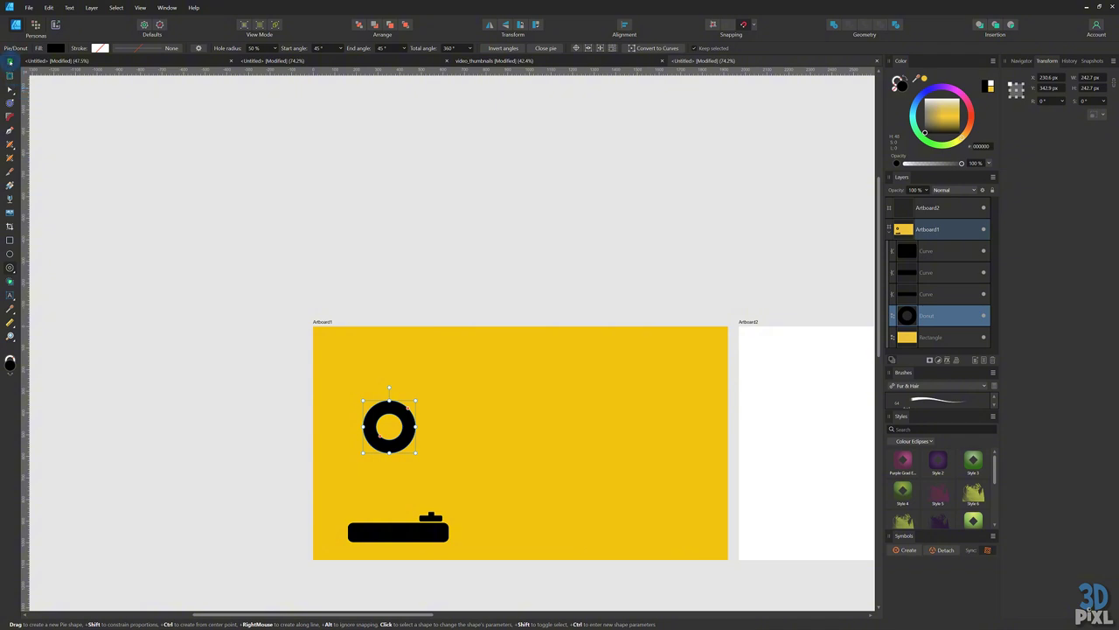
pyautogui.press('v')
pyautogui.moveTo(400, 408); pyautogui.dragTo(363, 404)
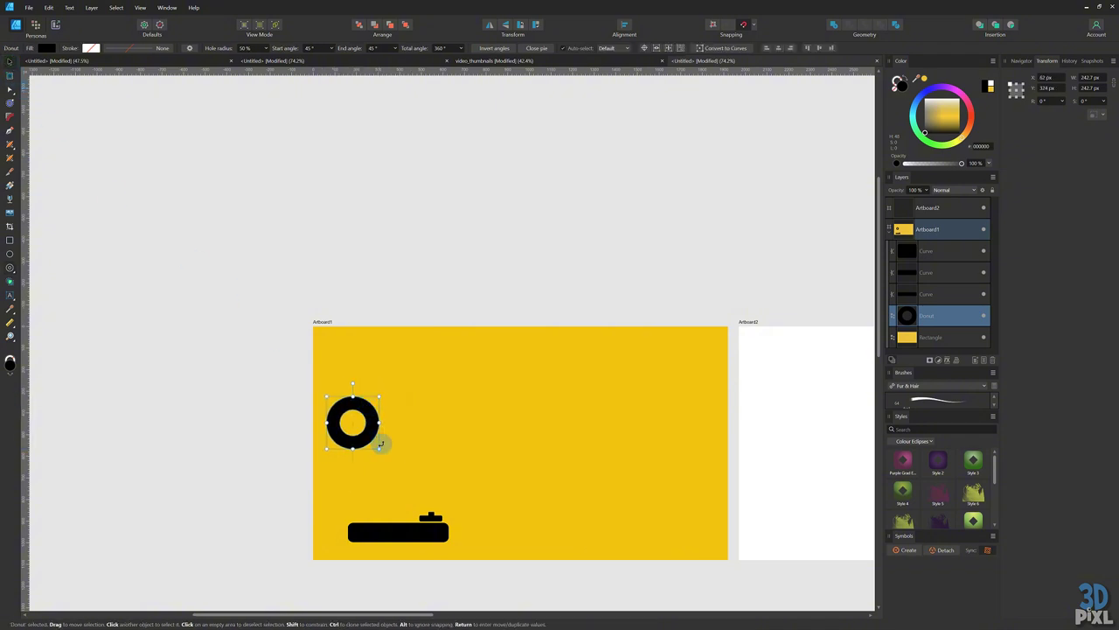
pyautogui.moveTo(380, 444); pyautogui.dragTo(370, 439)
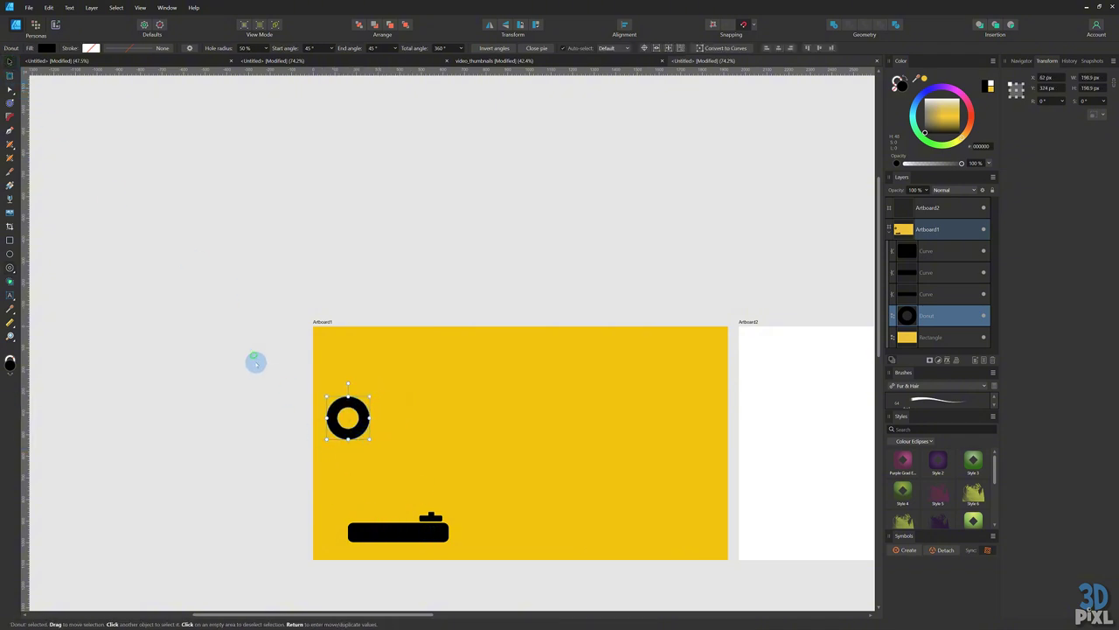
# - Move the donut and the three bar shapes together to the right, to about X 225 px, and deselect them
pyautogui.moveTo(256, 362); pyautogui.dragTo(493, 569)
pyautogui.moveTo(437, 457); pyautogui.dragTo(472, 457)
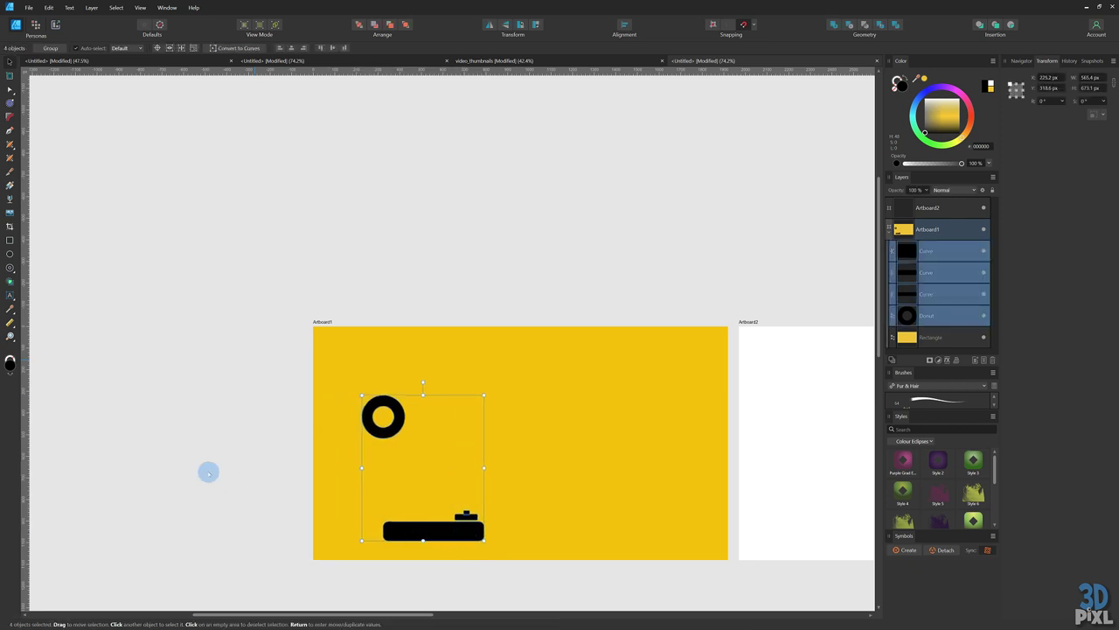
pyautogui.click(208, 472)
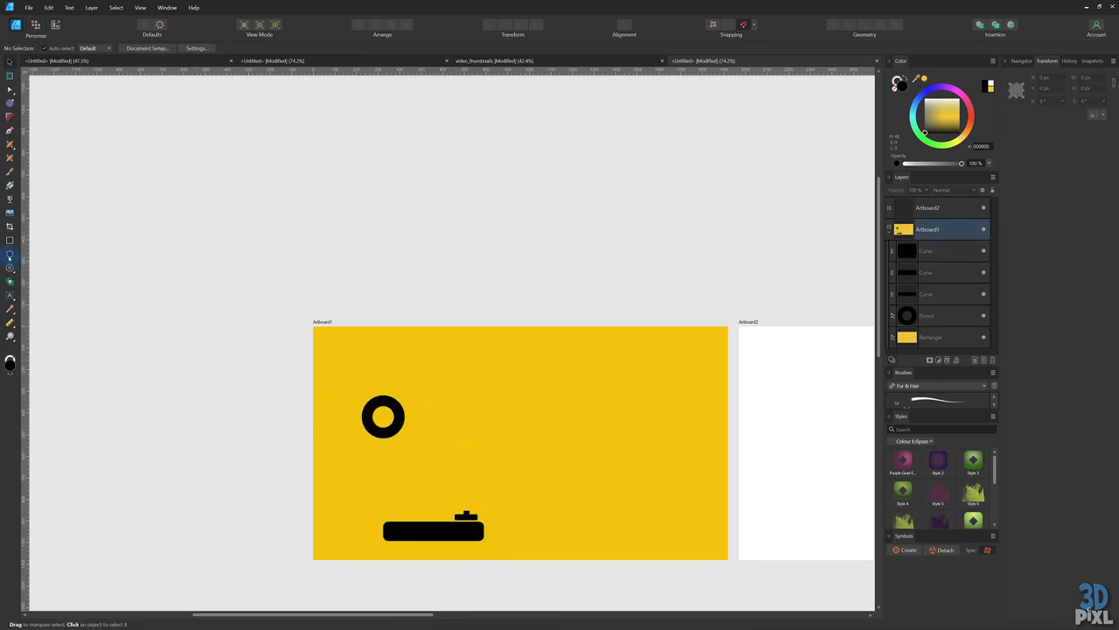
# - Draw a tall, narrow black rectangle about 50 × 463 px below the donut, beside the wide bar
pyautogui.click(10, 240)
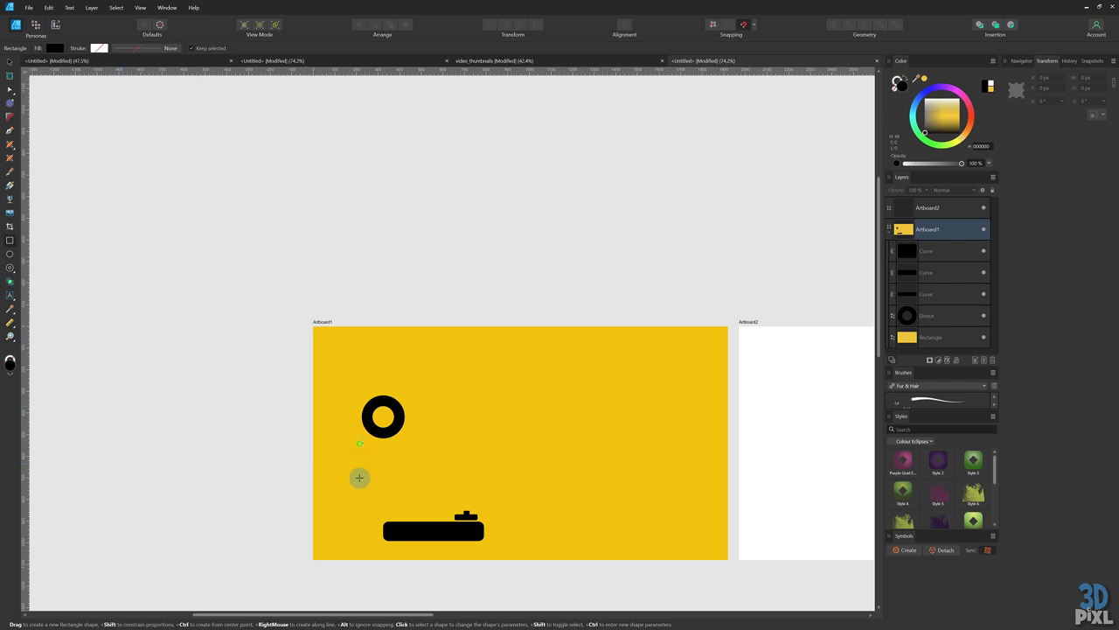
pyautogui.moveTo(361, 442); pyautogui.dragTo(372, 545)
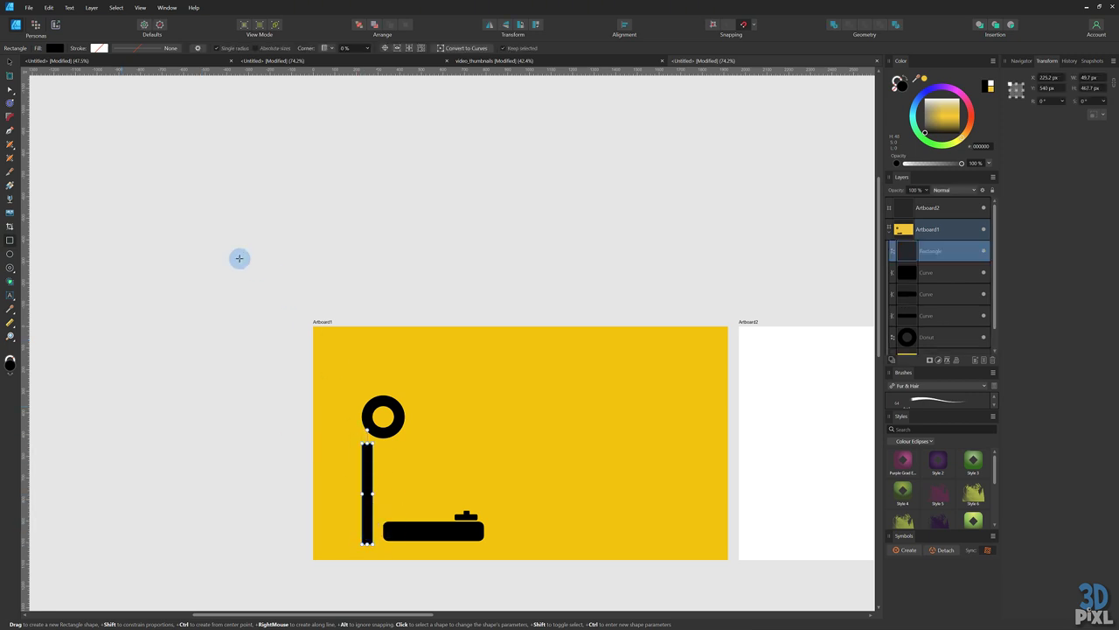
pyautogui.click(11, 63)
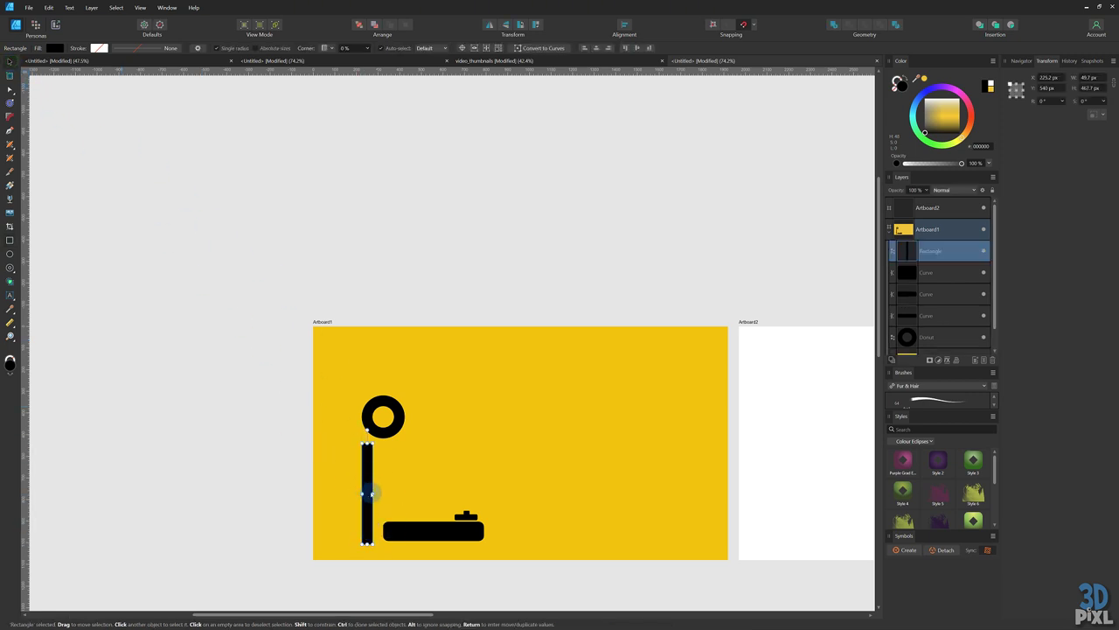
# - Rotate the tall black rectangle to 15° and fit it between the donut and the base bar, shortened to about 361 px
pyautogui.moveTo(367, 430); pyautogui.dragTo(384, 457)
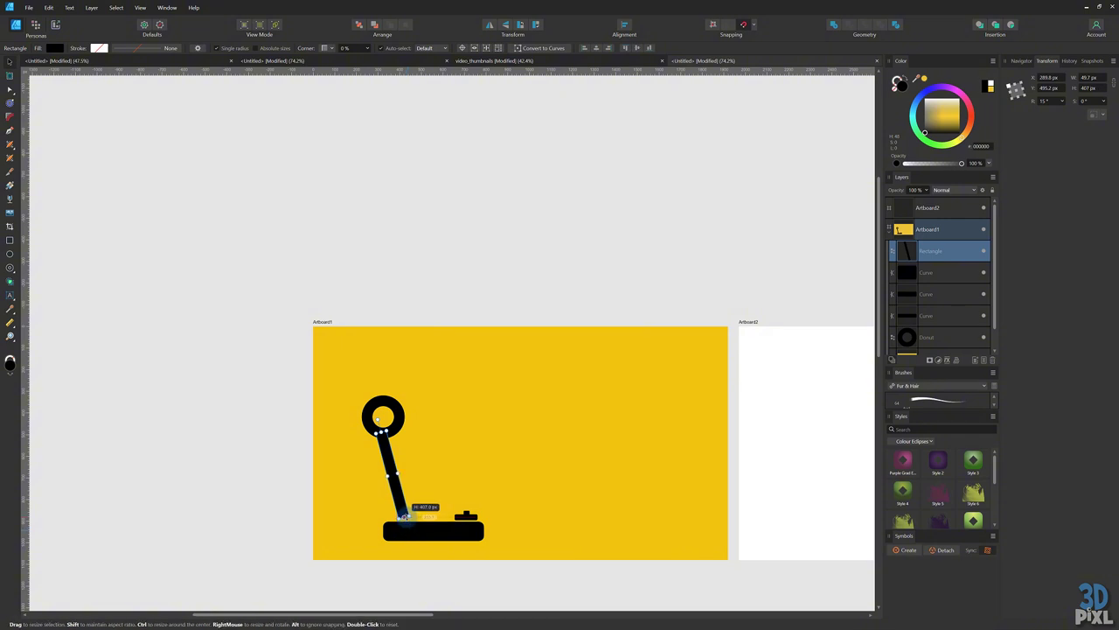
pyautogui.moveTo(405, 516); pyautogui.dragTo(406, 515)
pyautogui.moveTo(381, 432); pyautogui.dragTo(384, 443)
pyautogui.scroll(3, 388, 494)
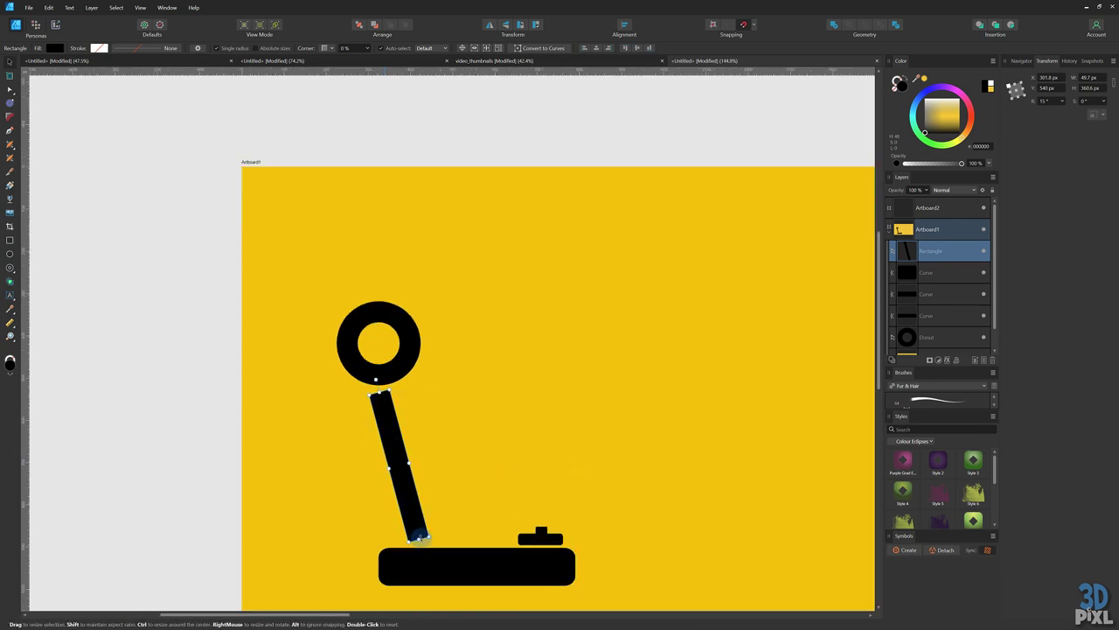
pyautogui.moveTo(419, 539); pyautogui.dragTo(383, 536)
pyautogui.hotkey('ctrl', 'z')
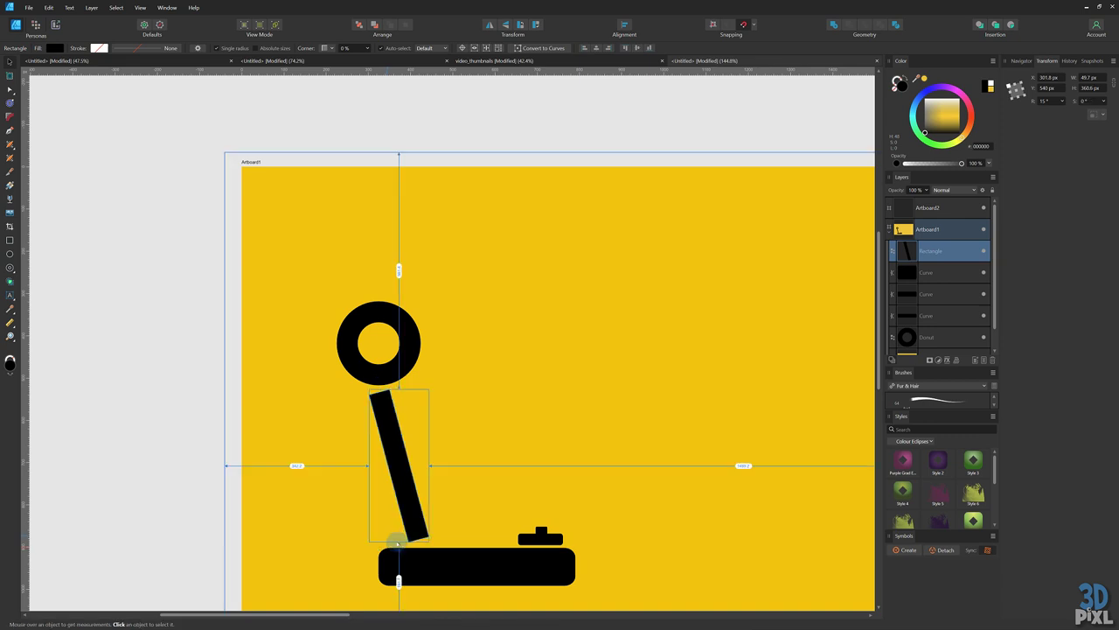
# - Narrow the tilted rectangle, duplicate it alongside as a parallel strip, and select both so the pair spans about 73 px
pyautogui.moveTo(419, 472)
pyautogui.mouseDown()
pyautogui.moveTo(394, 464)
pyautogui.moveTo(415, 452)
pyautogui.mouseUp()
pyautogui.hotkey('ctrl', 'j')
pyautogui.keyDown('shift'); pyautogui.click(389, 457); pyautogui.keyUp('shift')
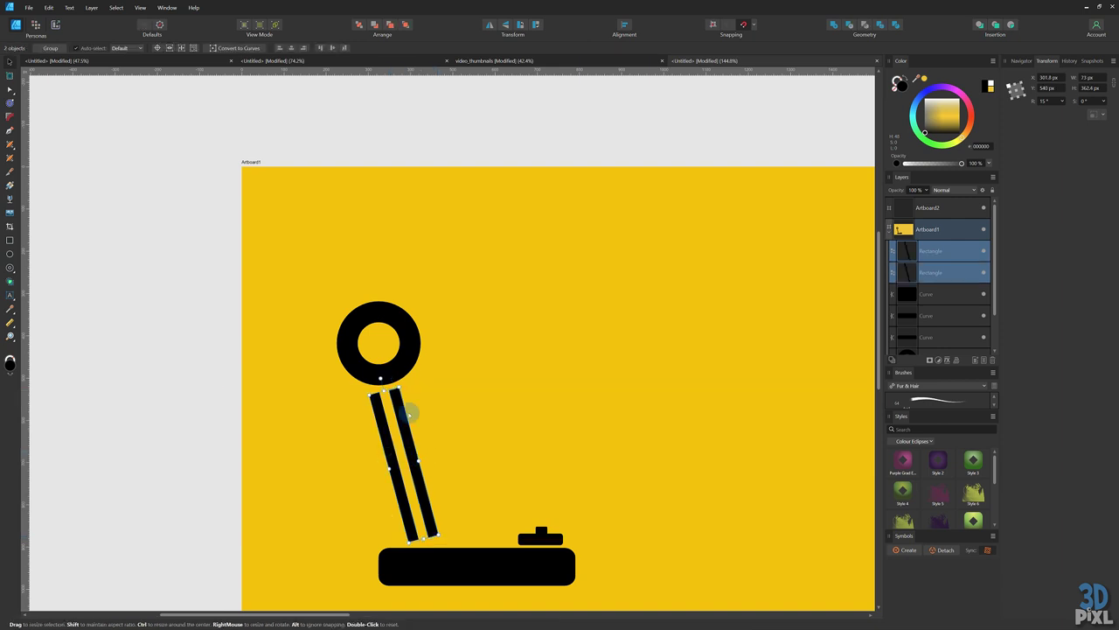
# - Lower the donut onto the upper ends of the two strips and lengthen both strips to about 394 px so they reach into the base
pyautogui.moveTo(393, 366); pyautogui.dragTo(399, 381)
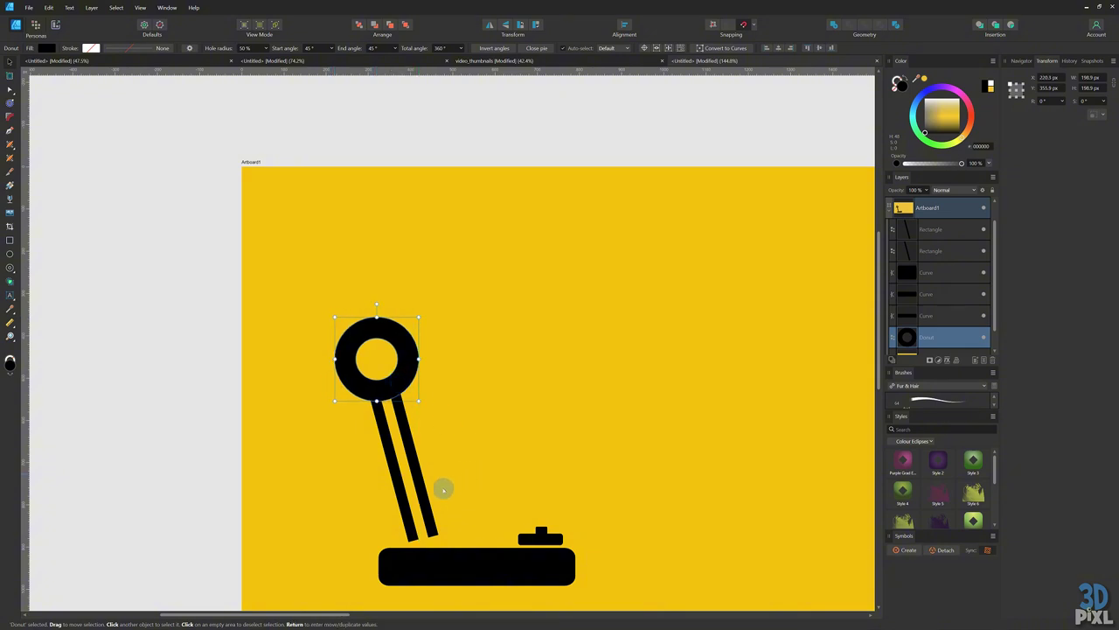
pyautogui.click(408, 512)
pyautogui.keyDown('shift'); pyautogui.click(430, 515); pyautogui.keyUp('shift')
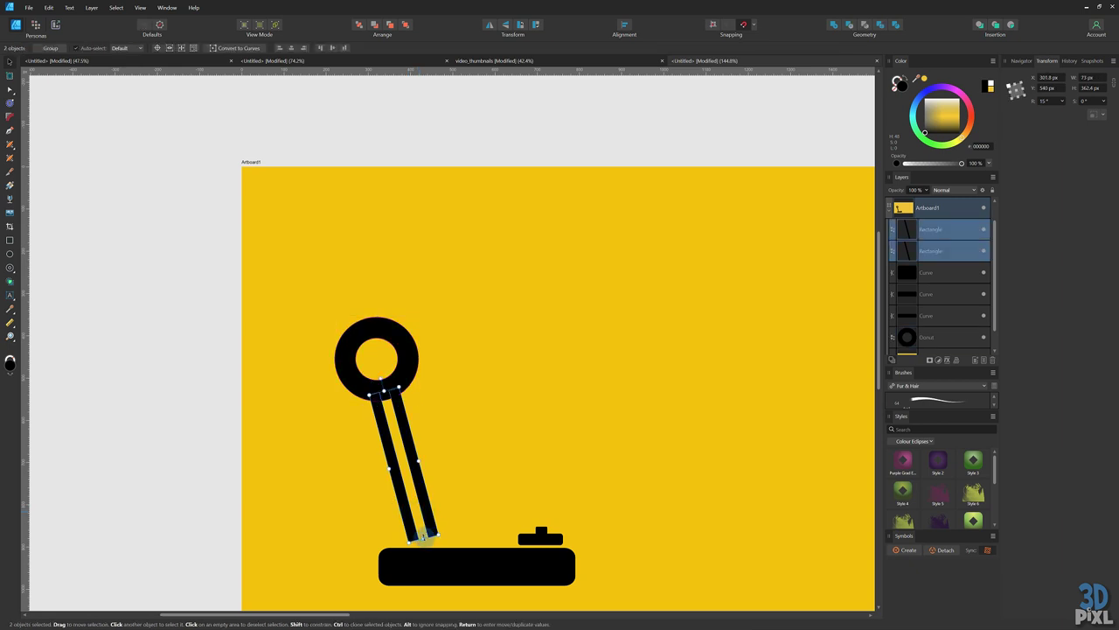
pyautogui.moveTo(425, 535)
pyautogui.mouseDown()
pyautogui.moveTo(442, 547)
pyautogui.moveTo(426, 552)
pyautogui.mouseUp()
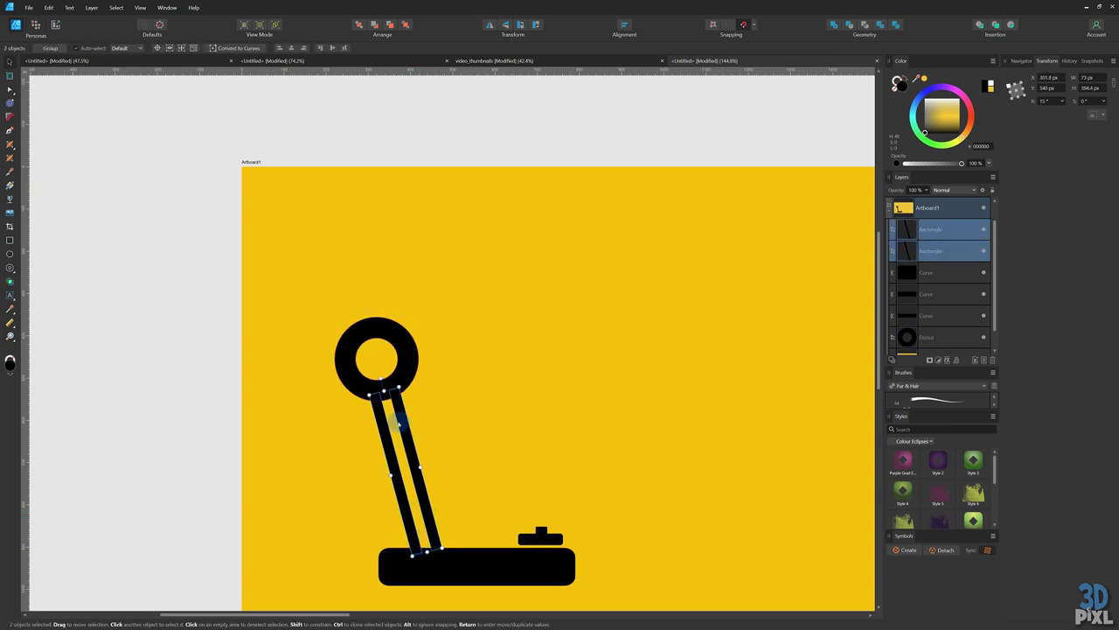
# - Duplicate the pair of strips, rotate the copy to -45°, and place it rising from the top of the donut as the upper arm
pyautogui.hotkey('ctrl', 'j')
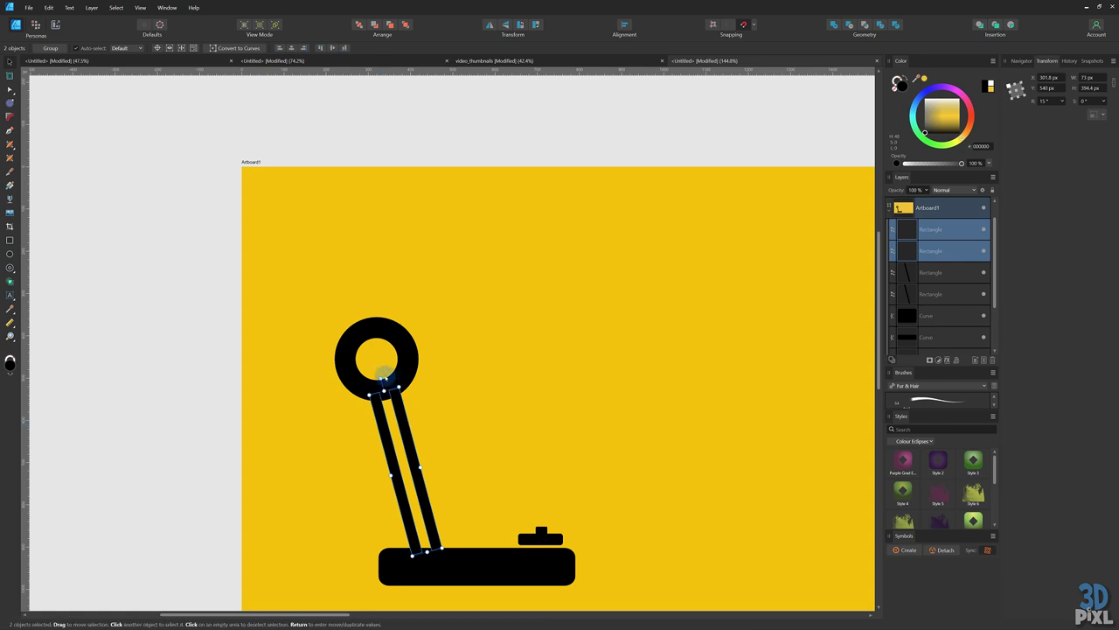
pyautogui.moveTo(395, 382); pyautogui.dragTo(464, 411)
pyautogui.moveTo(438, 453); pyautogui.dragTo(482, 260)
pyautogui.scroll(-4, 425, 342)
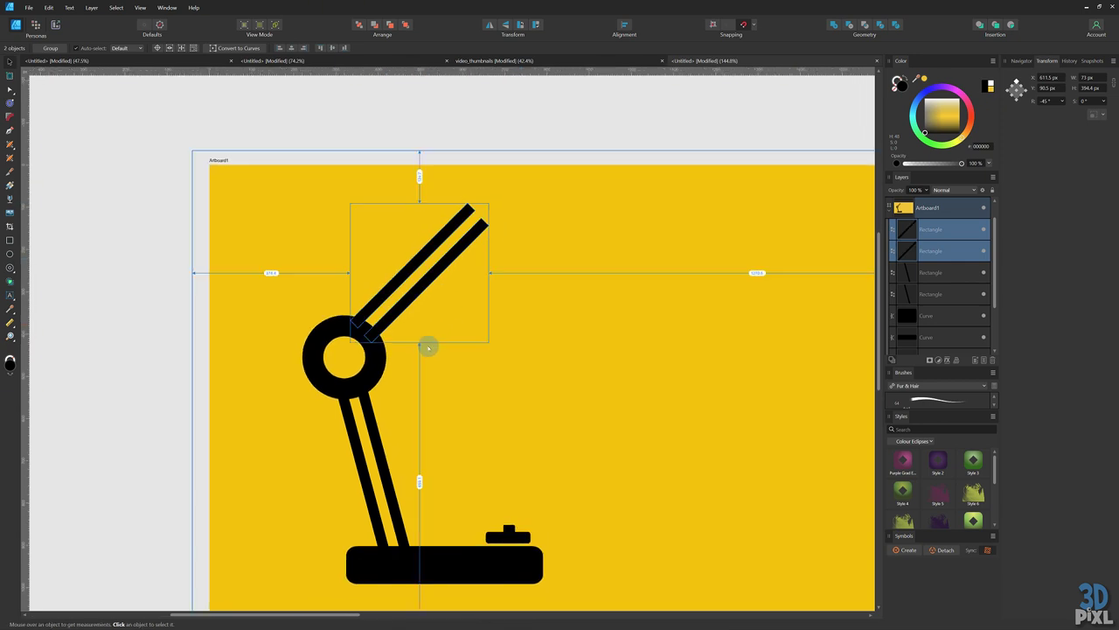
# - Scale all the lamp shapes down together toward the lower-left corner of Artboard1, then deselect them
pyautogui.moveTo(258, 243); pyautogui.dragTo(475, 463)
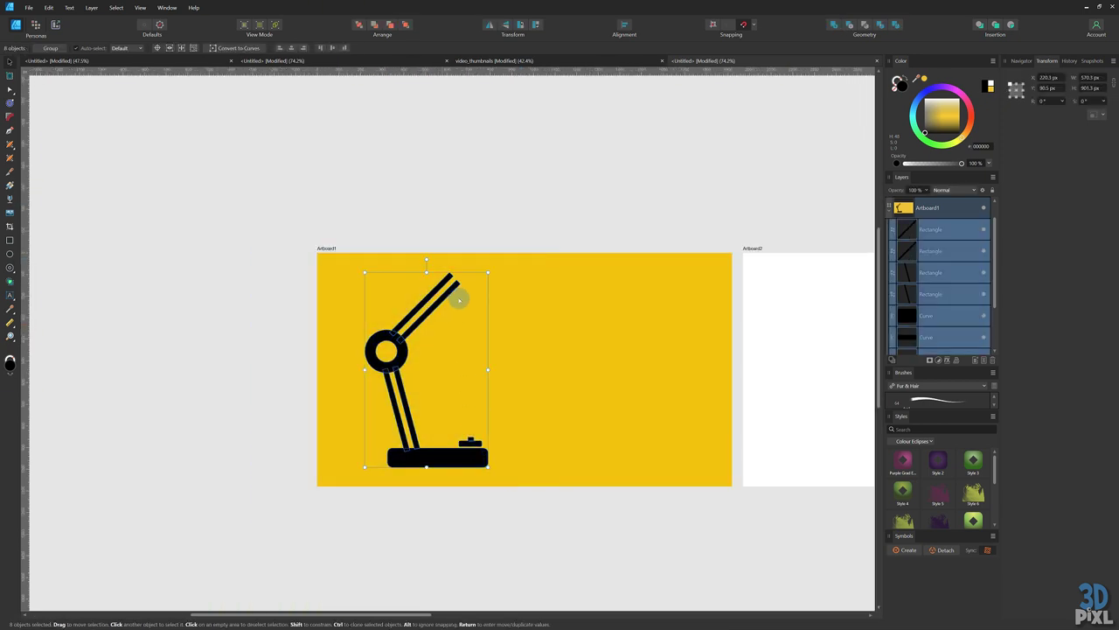
pyautogui.moveTo(483, 276); pyautogui.dragTo(356, 423)
pyautogui.scroll(4, 438, 396)
pyautogui.click(513, 395)
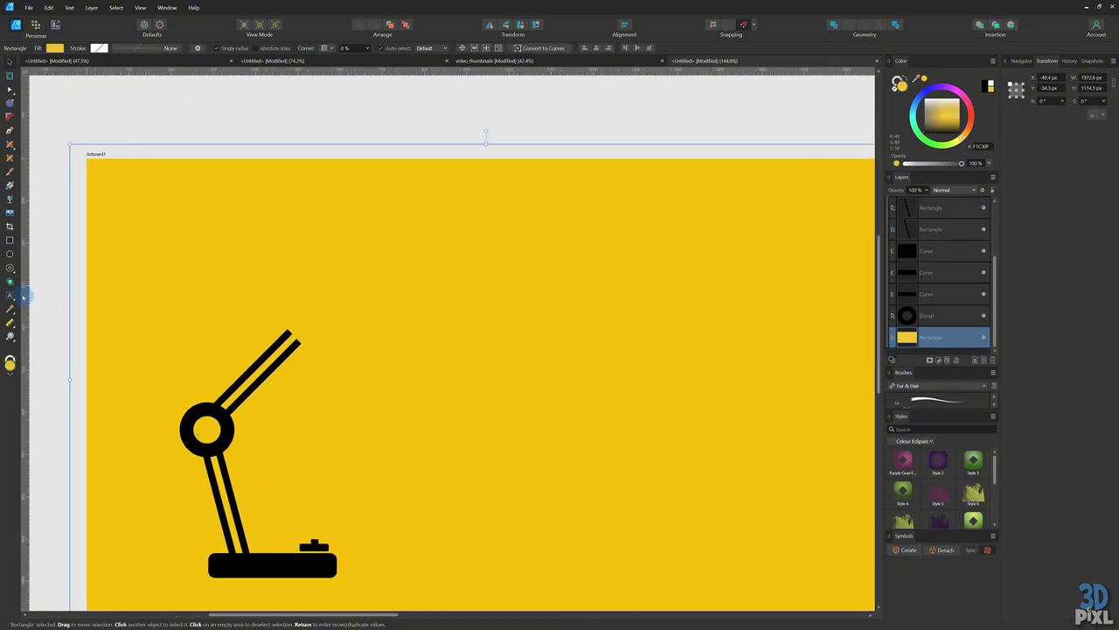
# - Draw a black segment shape beside the upper arm, resize it to about 144 × 211 px, and rotate it to about 47.8°
pyautogui.click(12, 267)
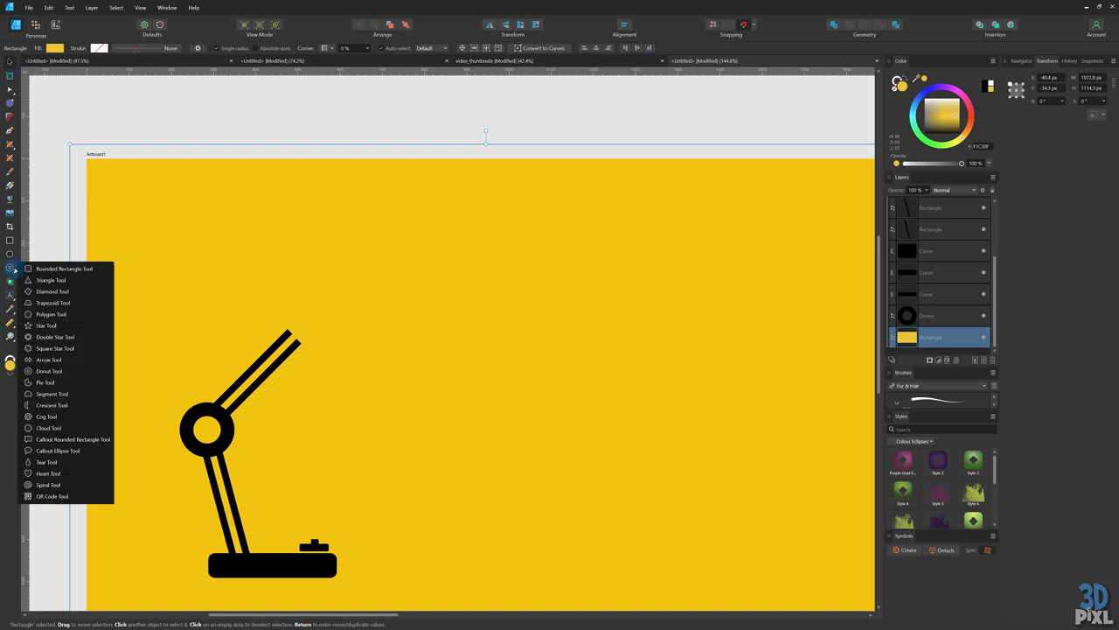
pyautogui.click(52, 393)
pyautogui.moveTo(357, 338); pyautogui.dragTo(426, 449)
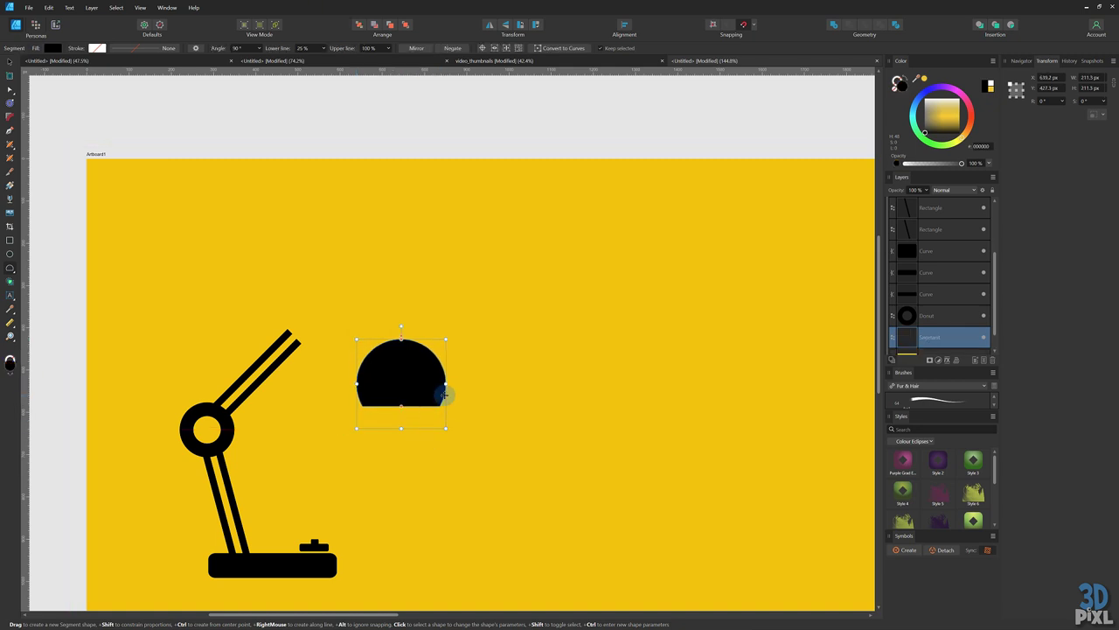
pyautogui.moveTo(447, 384); pyautogui.dragTo(390, 377)
pyautogui.moveTo(385, 327); pyautogui.dragTo(336, 338)
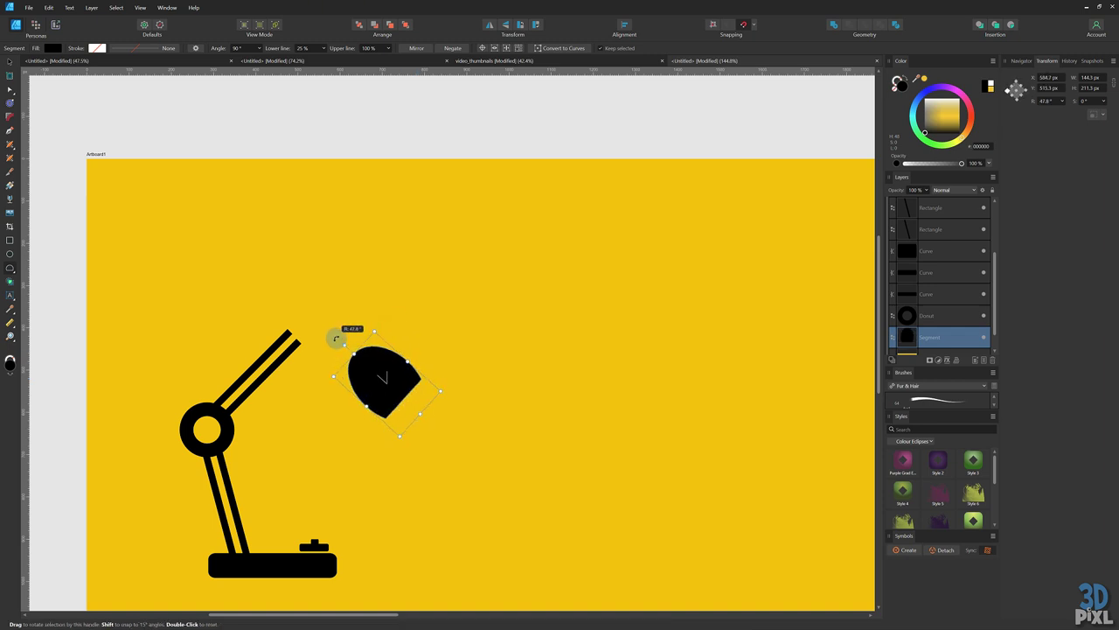
# - Move the rotated segment onto the end of the upper arm and place a duplicate below it
pyautogui.moveTo(391, 396); pyautogui.dragTo(315, 321)
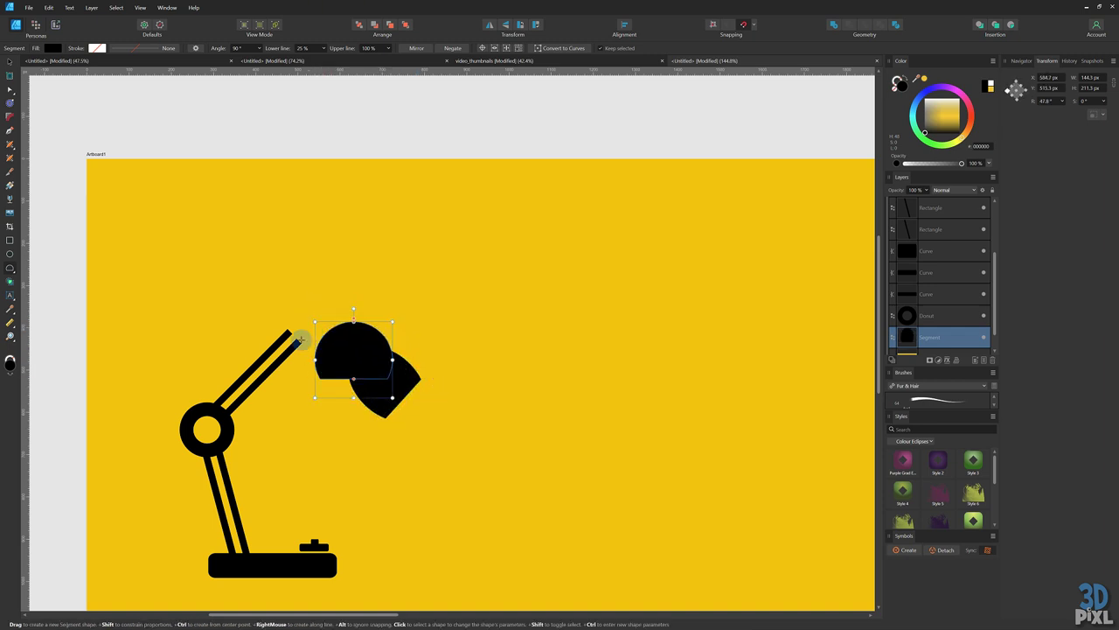
pyautogui.hotkey('ctrl', 'z')
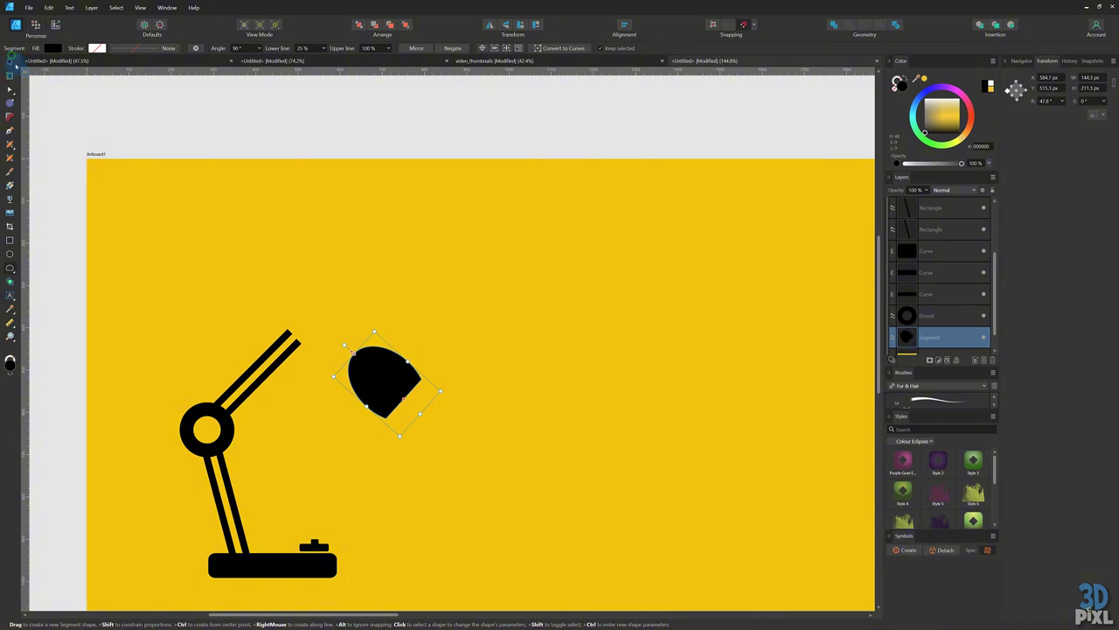
pyautogui.click(10, 75)
pyautogui.moveTo(380, 387); pyautogui.dragTo(325, 420)
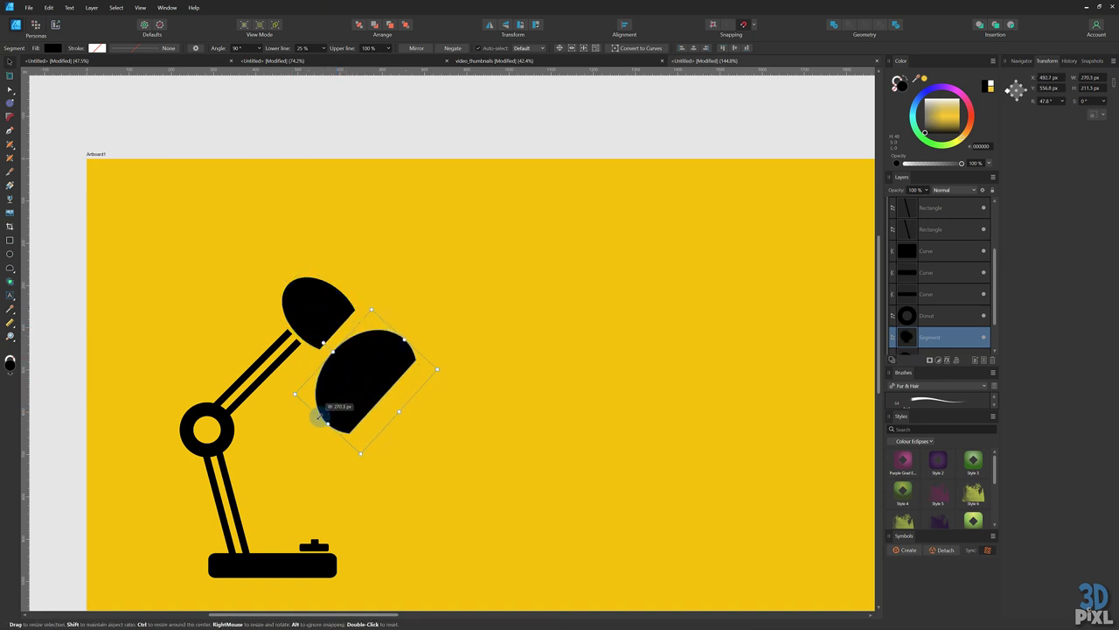
# - Enlarge the duplicated segment to about 354 × 365 px and move it against the small segment as the lampshade
pyautogui.moveTo(404, 339); pyautogui.dragTo(428, 312)
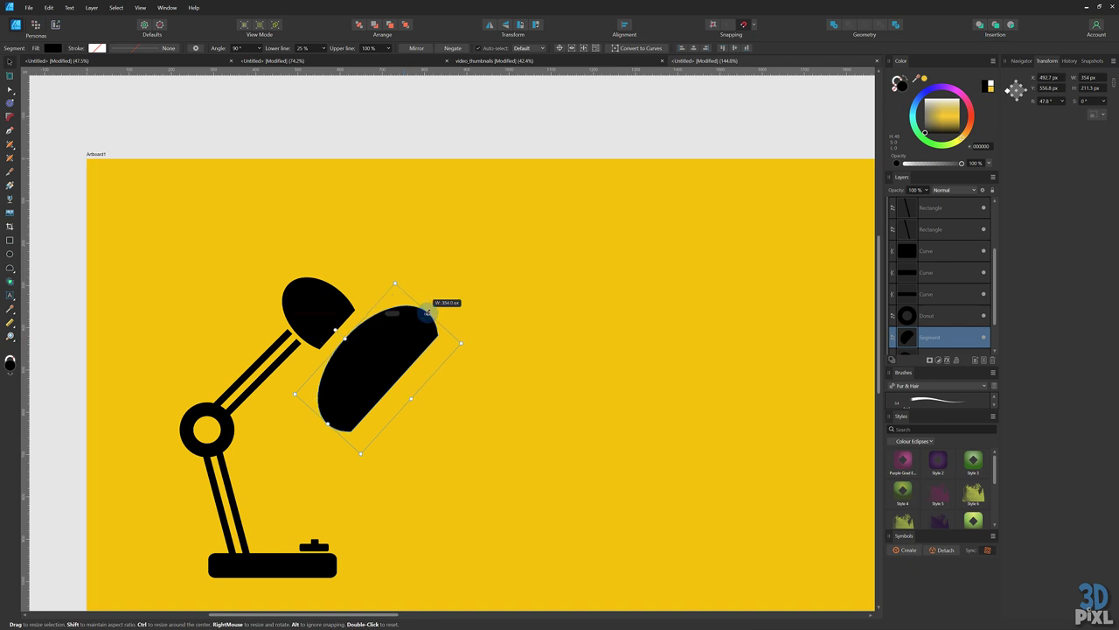
pyautogui.moveTo(411, 397); pyautogui.dragTo(460, 447)
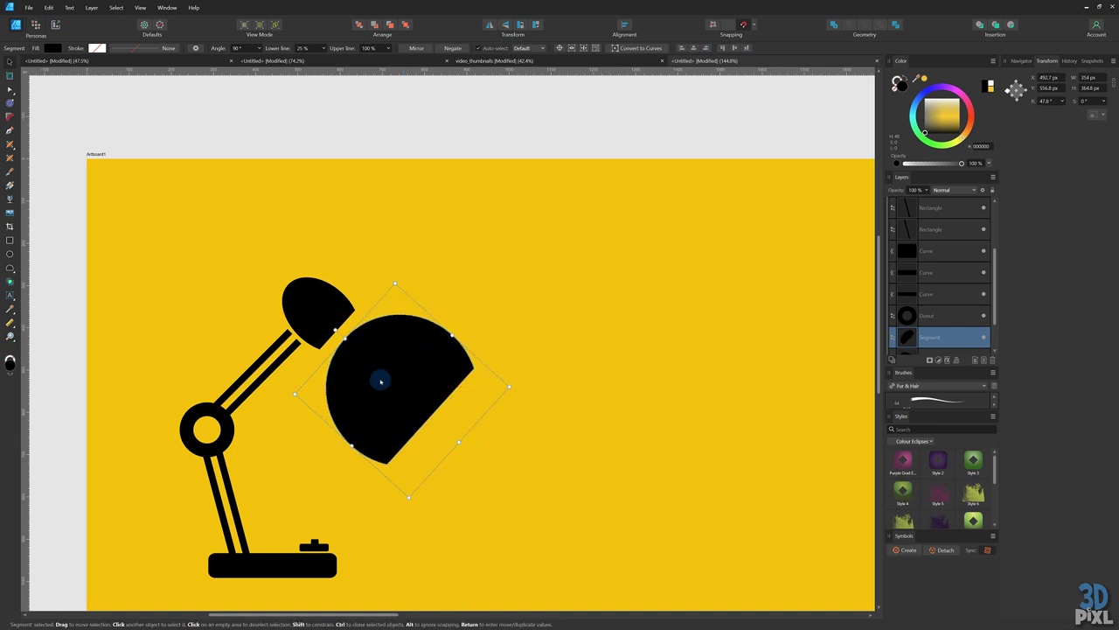
pyautogui.moveTo(377, 379); pyautogui.dragTo(368, 369)
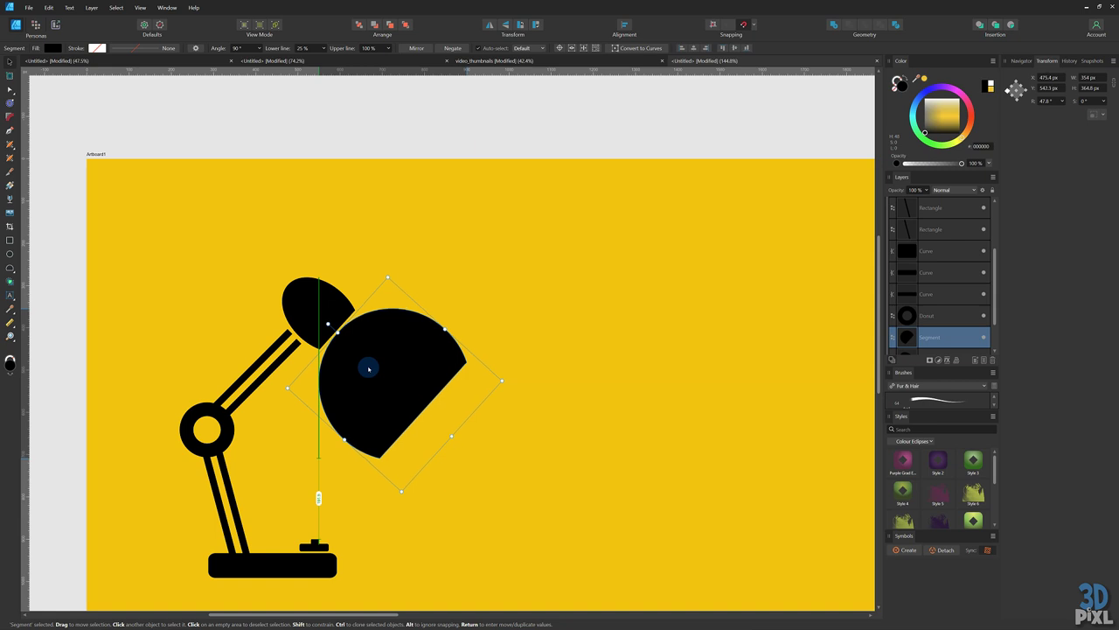
pyautogui.rightClick(372, 411)
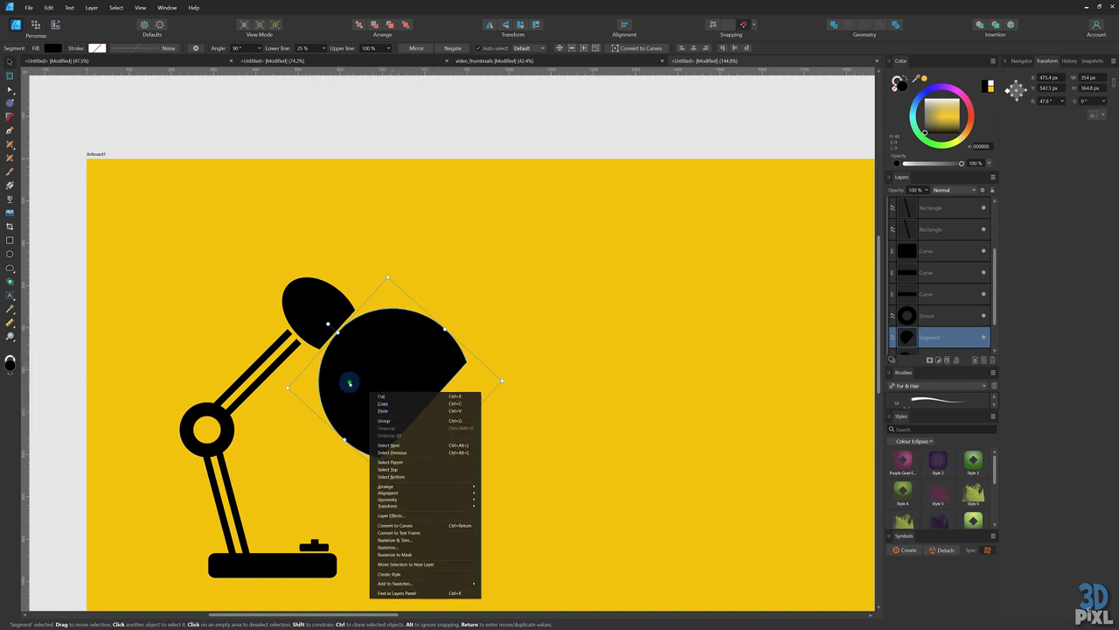
pyautogui.click(69, 325)
pyautogui.click(13, 269)
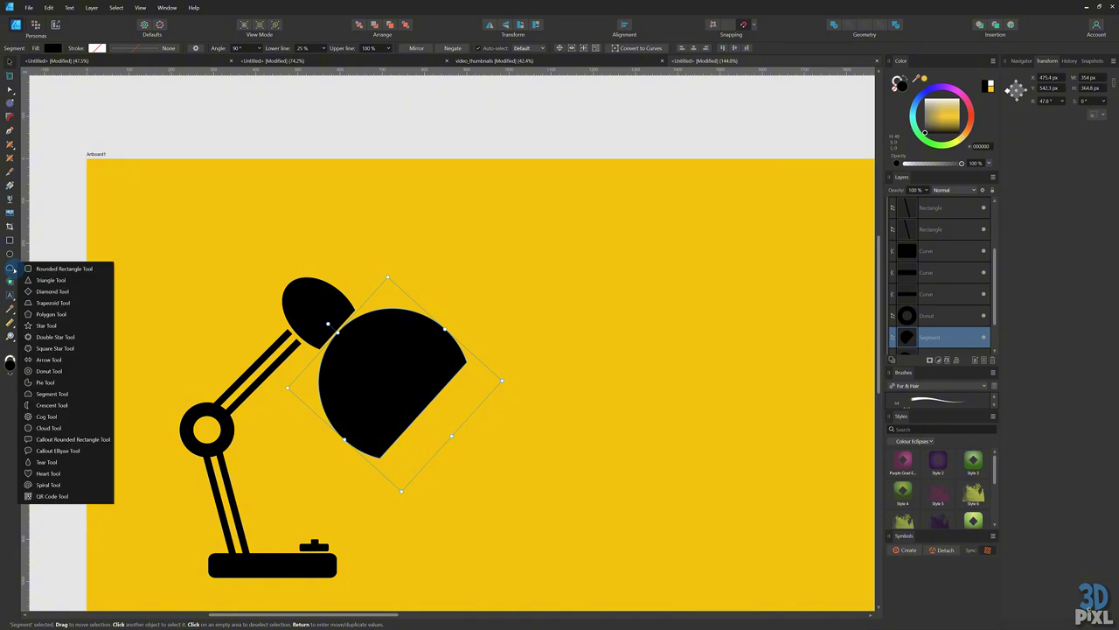
pyautogui.click(53, 394)
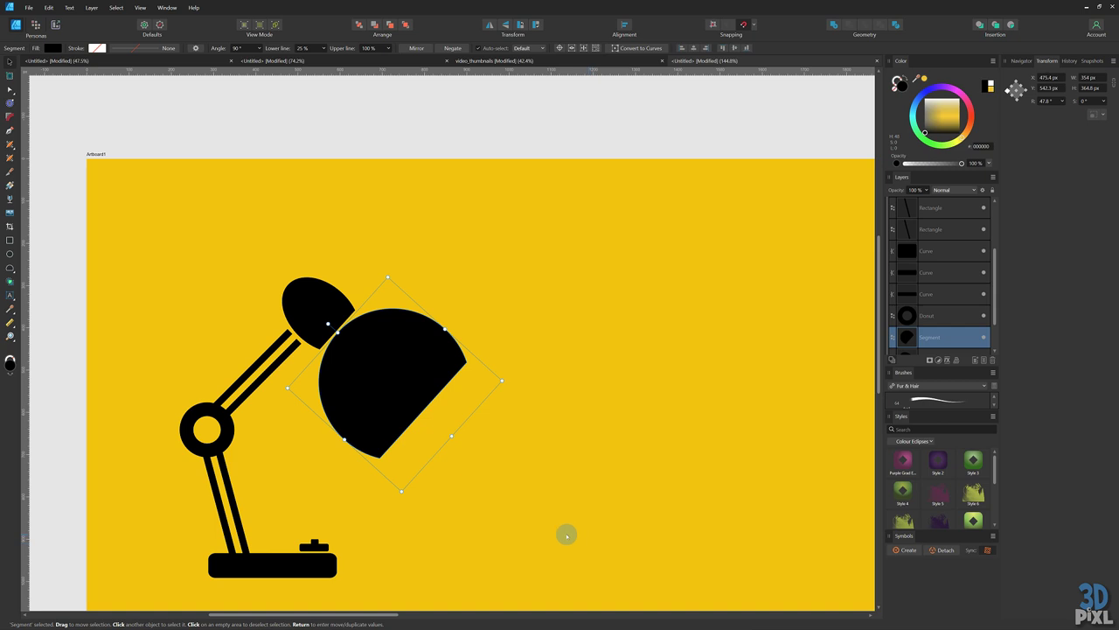
# - Overlap the large segment with the small one and give it a yellow F1C30F stroke about 17.1 pt wide
pyautogui.moveTo(367, 357)
pyautogui.mouseDown()
pyautogui.moveTo(358, 344)
pyautogui.moveTo(373, 358)
pyautogui.mouseUp()
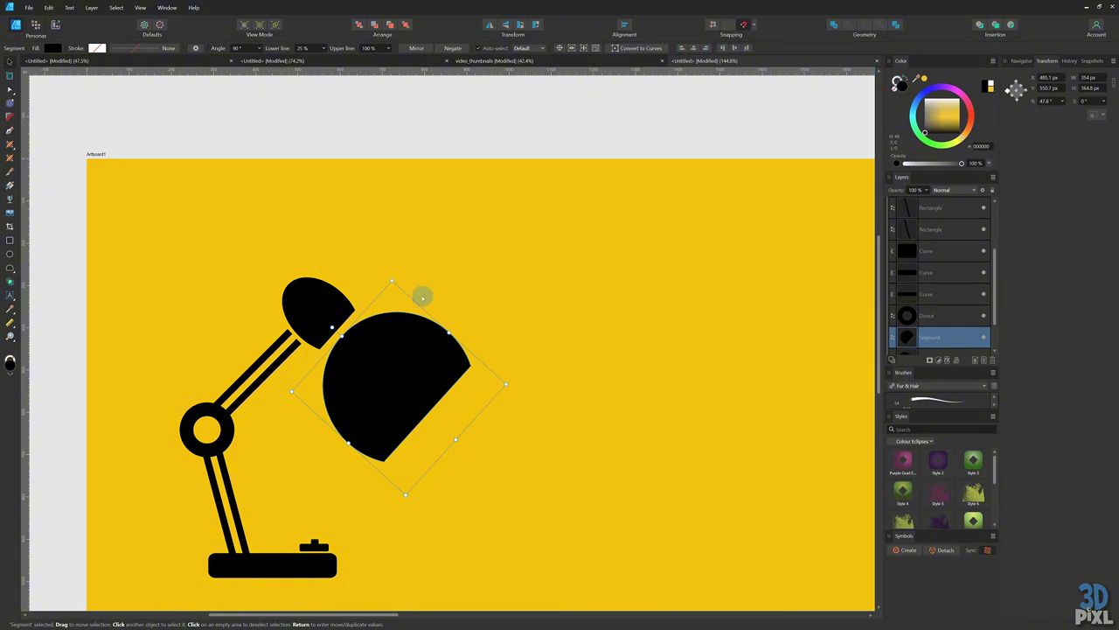
pyautogui.click(900, 75)
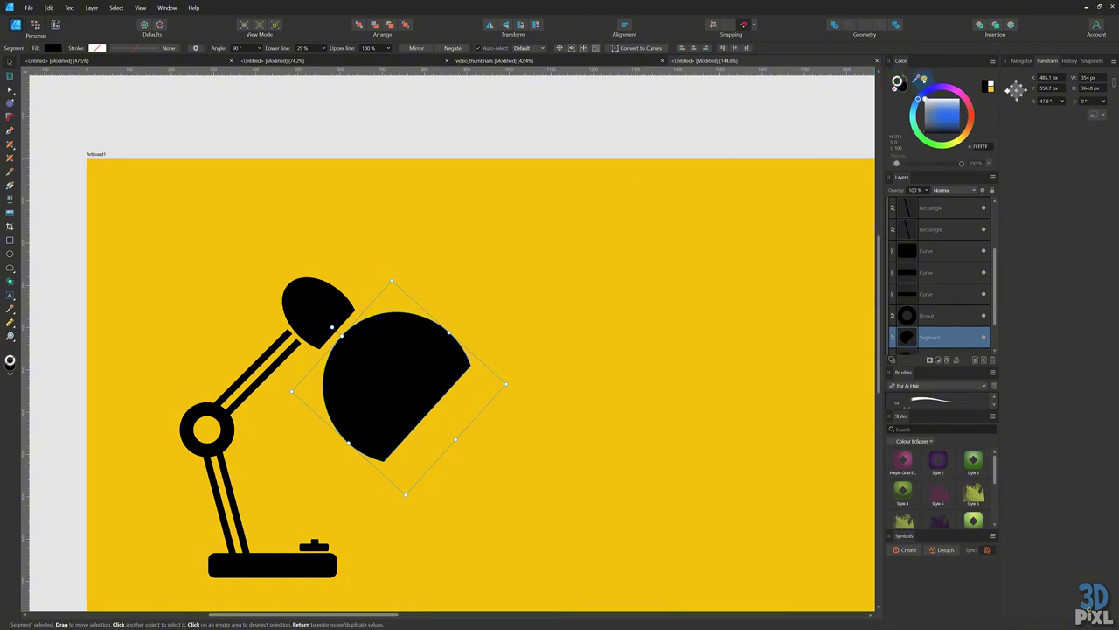
pyautogui.moveTo(920, 80); pyautogui.dragTo(723, 172)
pyautogui.moveTo(388, 367); pyautogui.dragTo(377, 352)
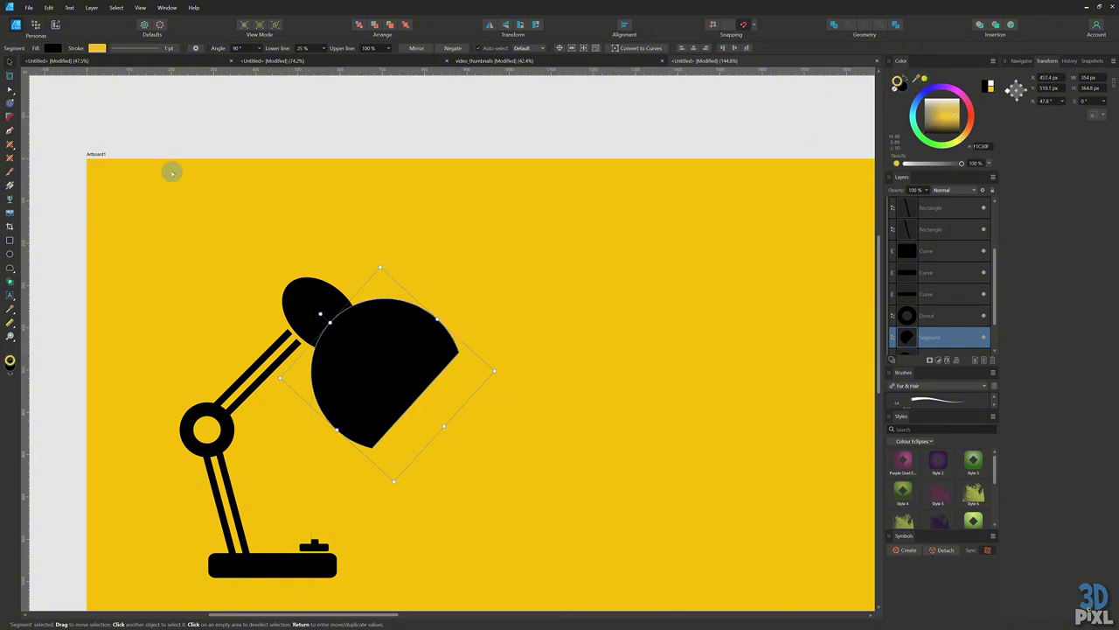
pyautogui.click(134, 45)
pyautogui.moveTo(121, 79); pyautogui.dragTo(144, 80)
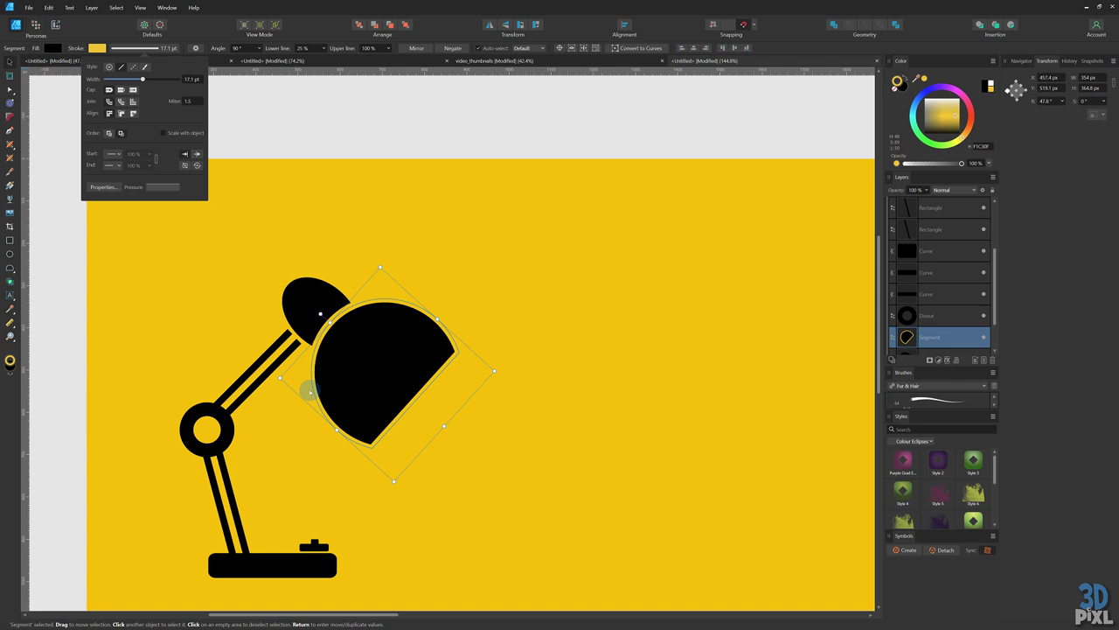
# - Give the donut a yellow F1C30F stroke 7.5 pt wide and bring it to the front of the arms
pyautogui.click(226, 426)
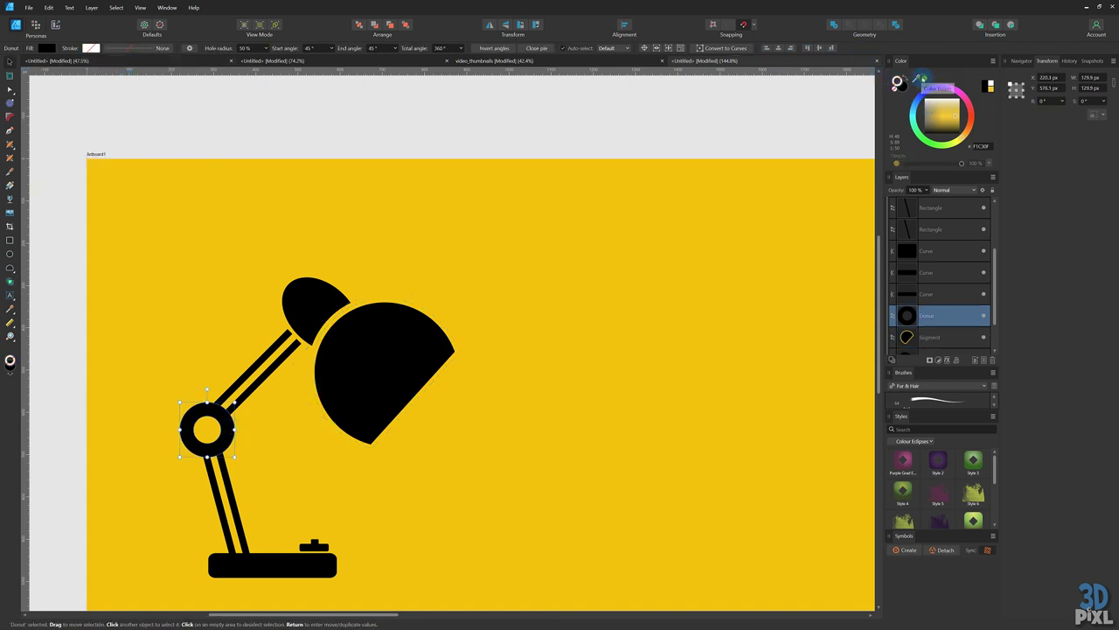
pyautogui.click(924, 79)
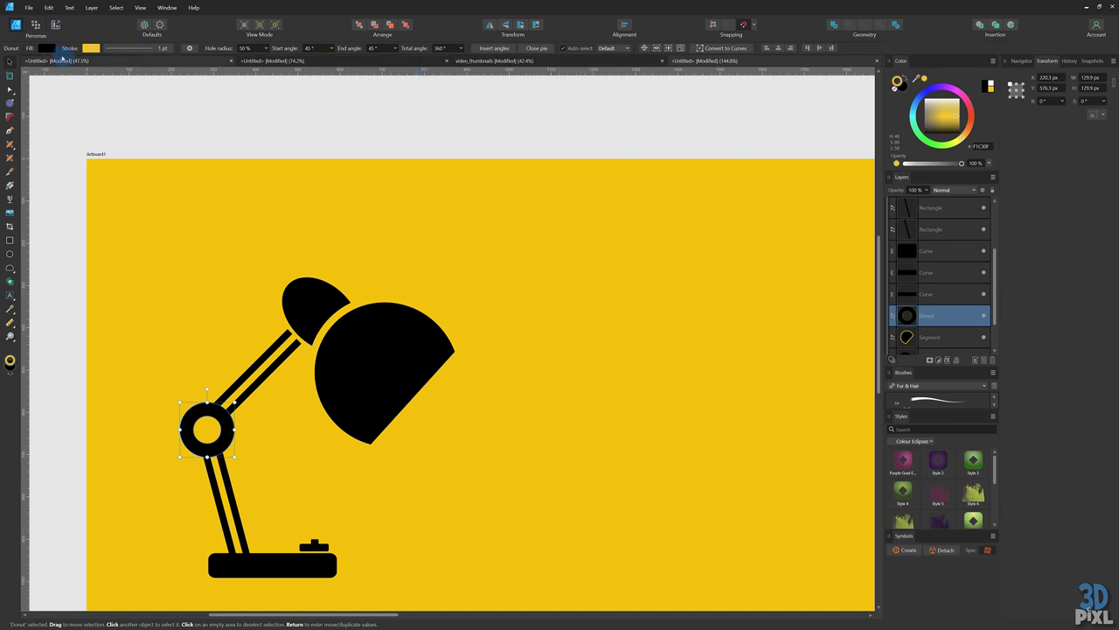
pyautogui.click(91, 48)
pyautogui.moveTo(121, 79)
pyautogui.mouseDown()
pyautogui.moveTo(149, 79)
pyautogui.moveTo(137, 79)
pyautogui.mouseUp()
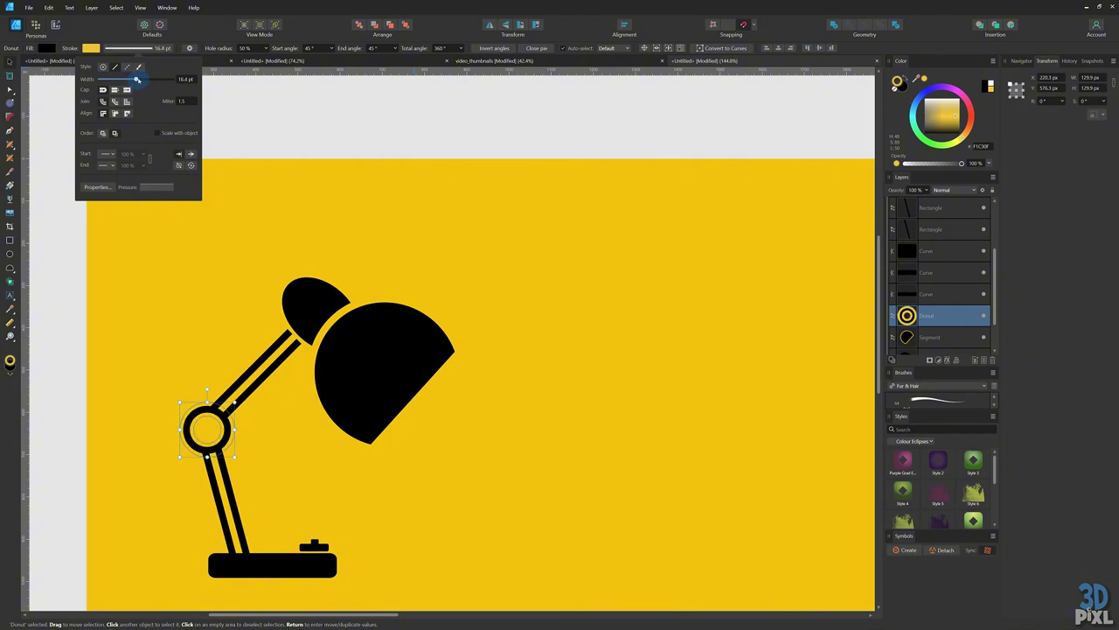
pyautogui.hotkey('ctrl', 'shift', ']')
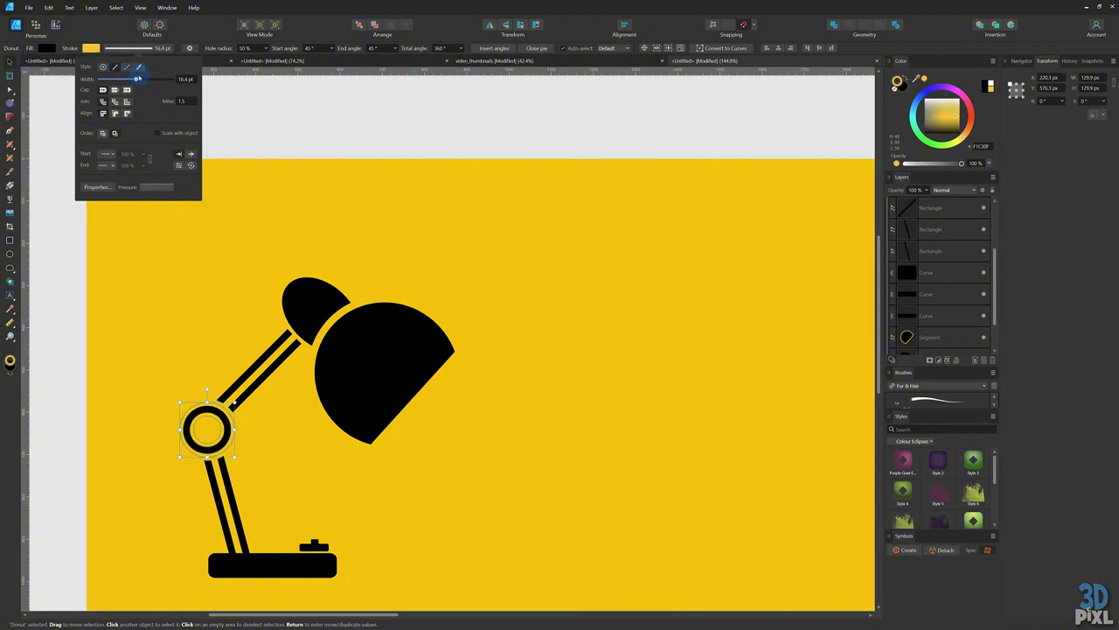
pyautogui.moveTo(138, 78); pyautogui.dragTo(129, 80)
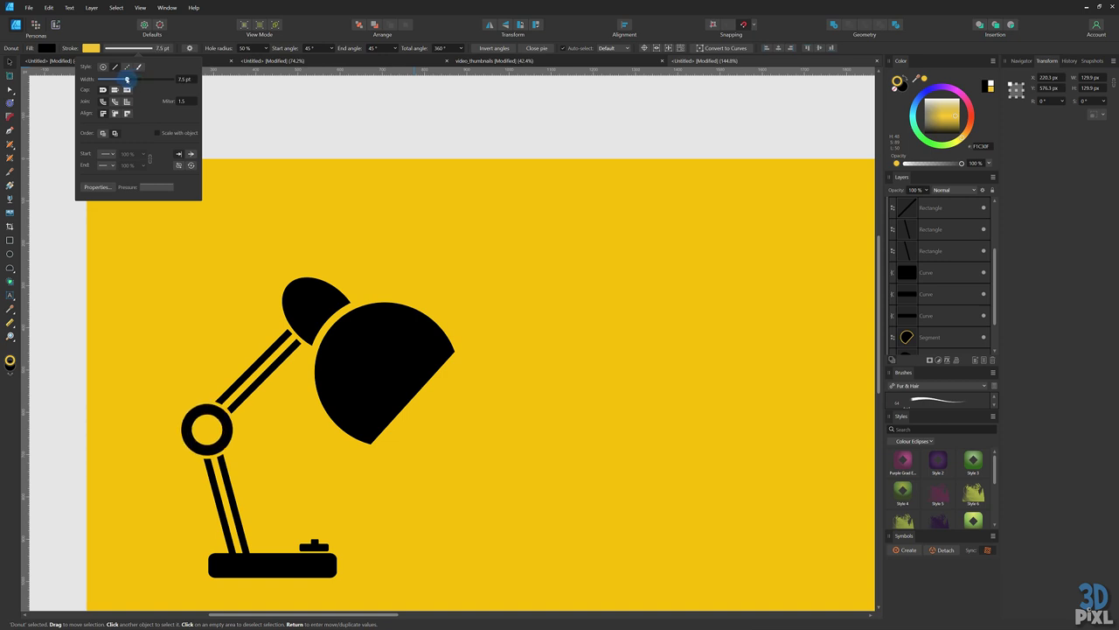
# - Reduce the donut's hole radius to about 37%
pyautogui.click(207, 414)
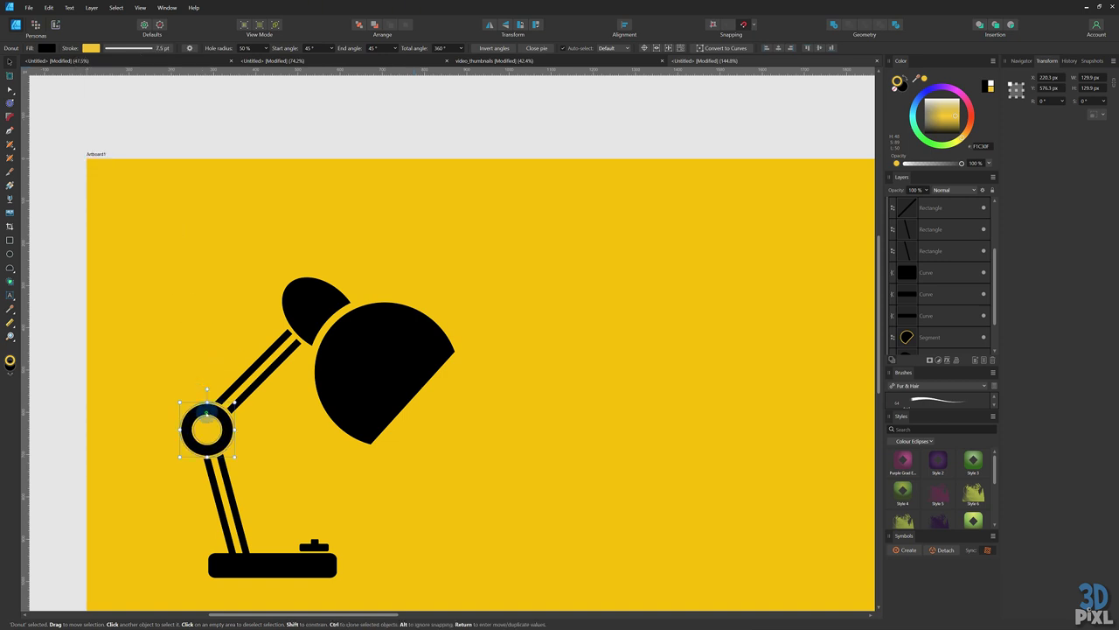
pyautogui.doubleClick(207, 414)
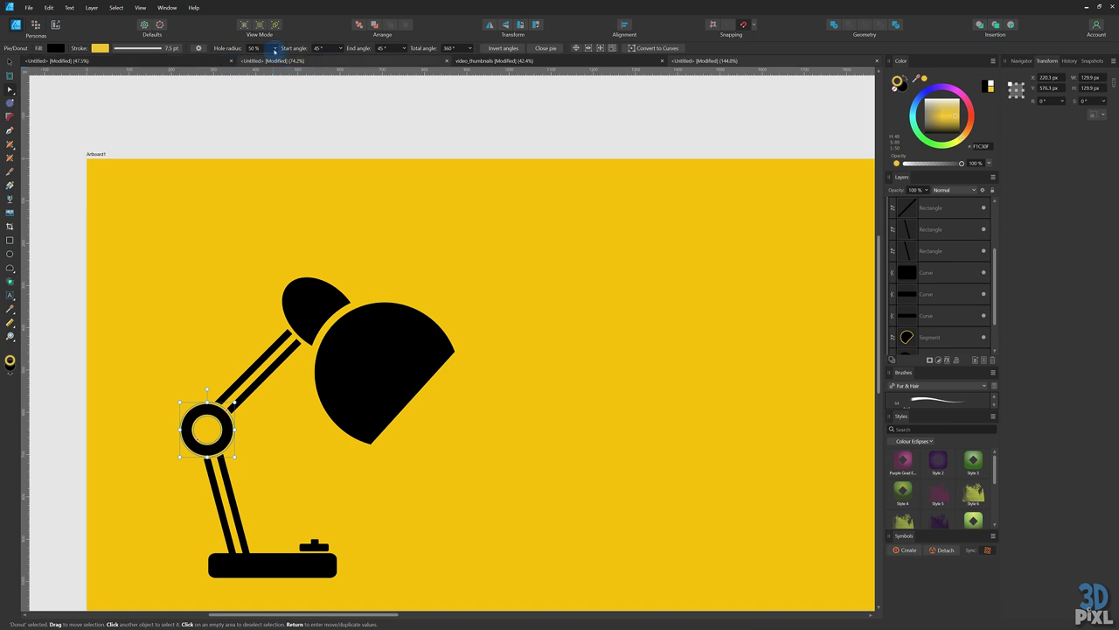
pyautogui.click(275, 49)
pyautogui.moveTo(275, 59); pyautogui.dragTo(264, 59)
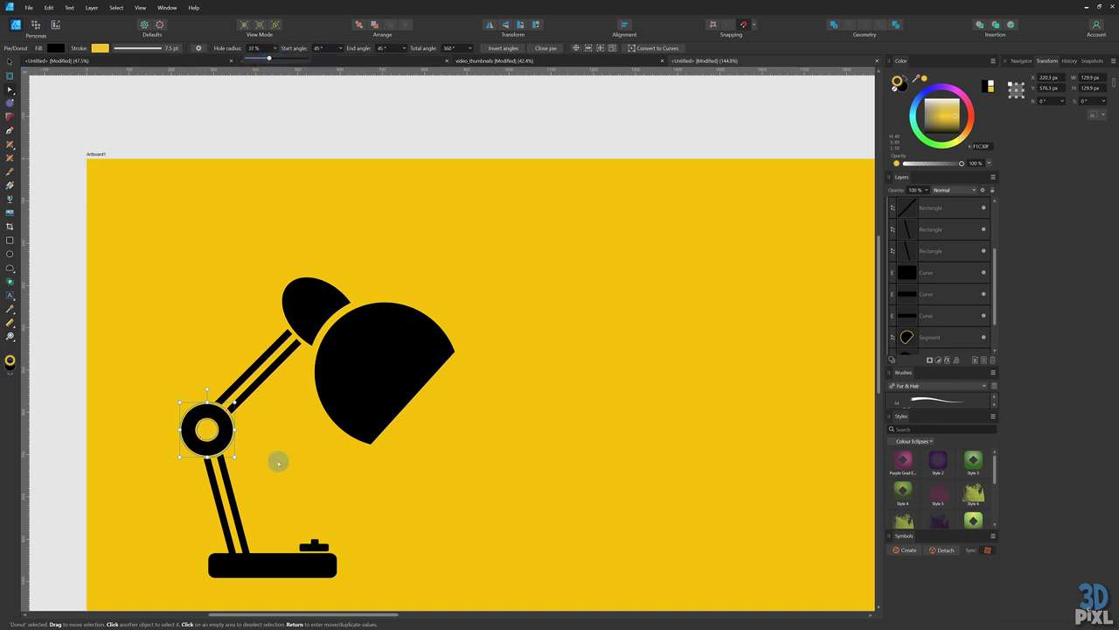
# - Give the lamp's base bar a yellow F1C30F stroke about 20.6 pt wide
pyautogui.click(263, 510)
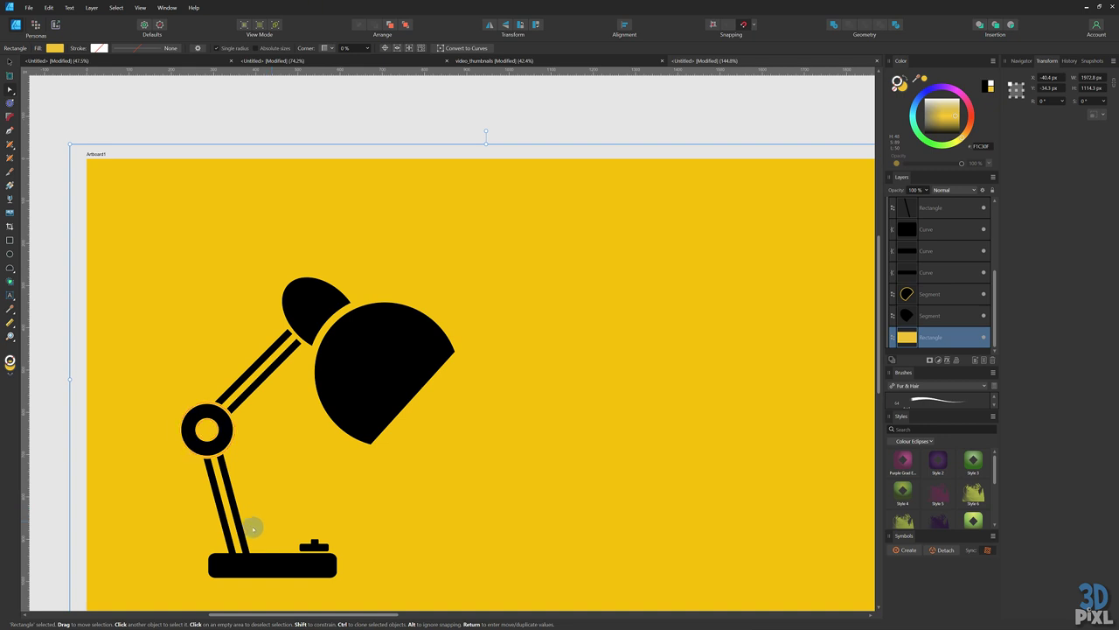
pyautogui.doubleClick(262, 563)
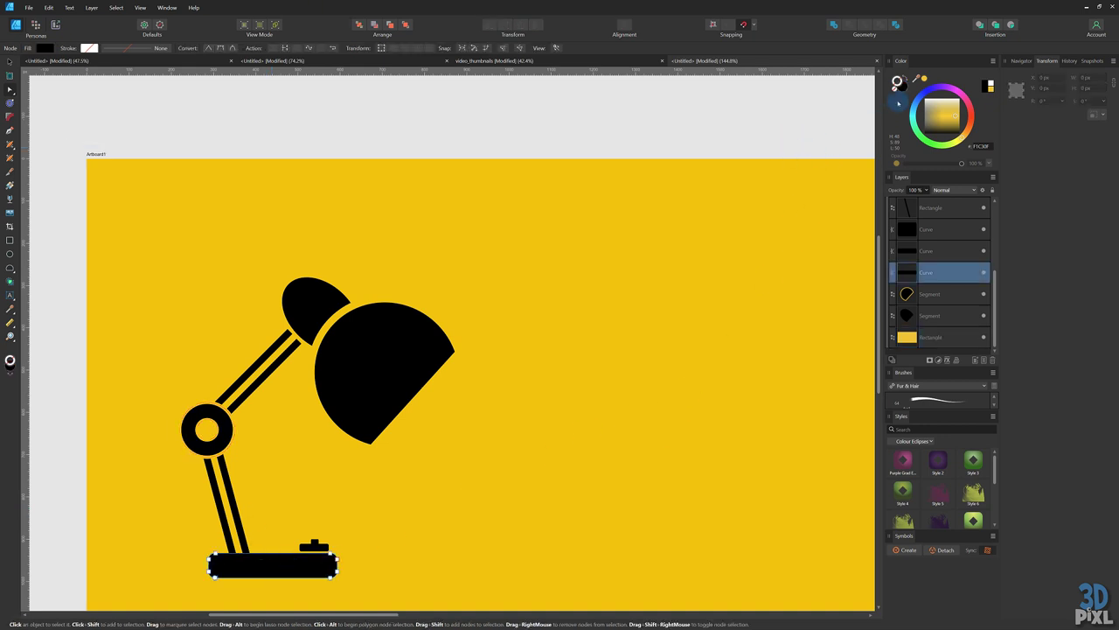
pyautogui.click(924, 77)
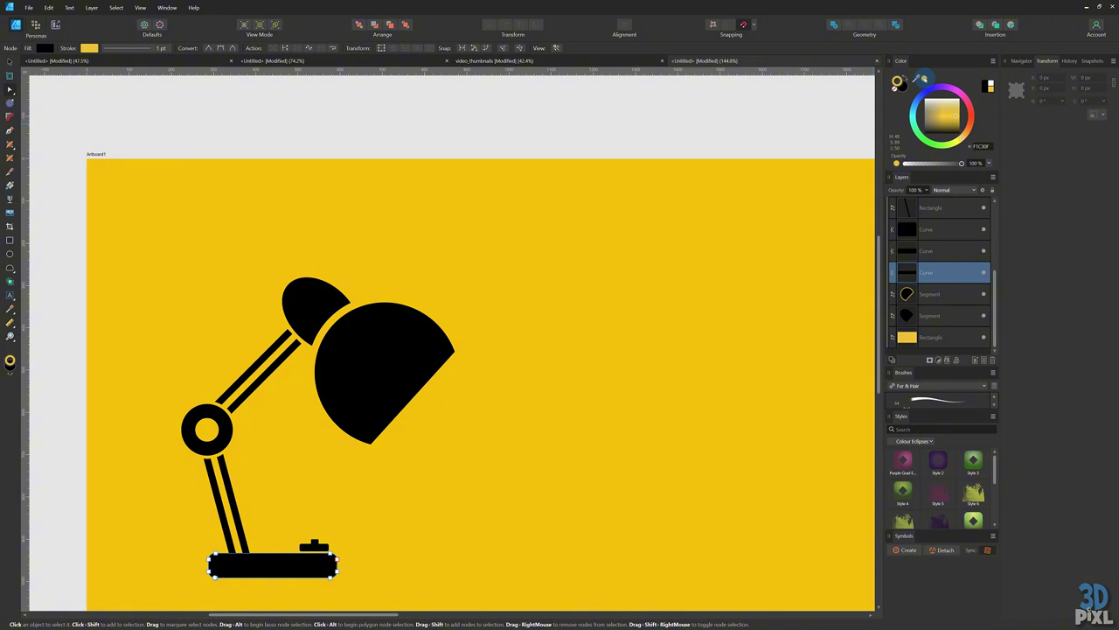
pyautogui.click(136, 49)
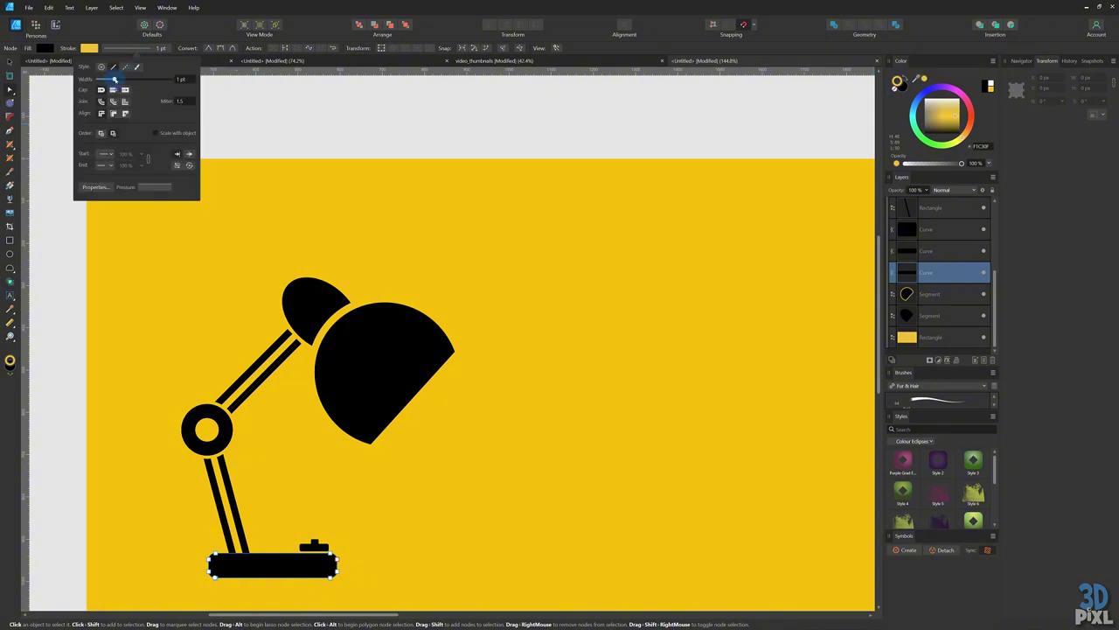
pyautogui.moveTo(114, 78); pyautogui.dragTo(137, 79)
pyautogui.click(268, 570)
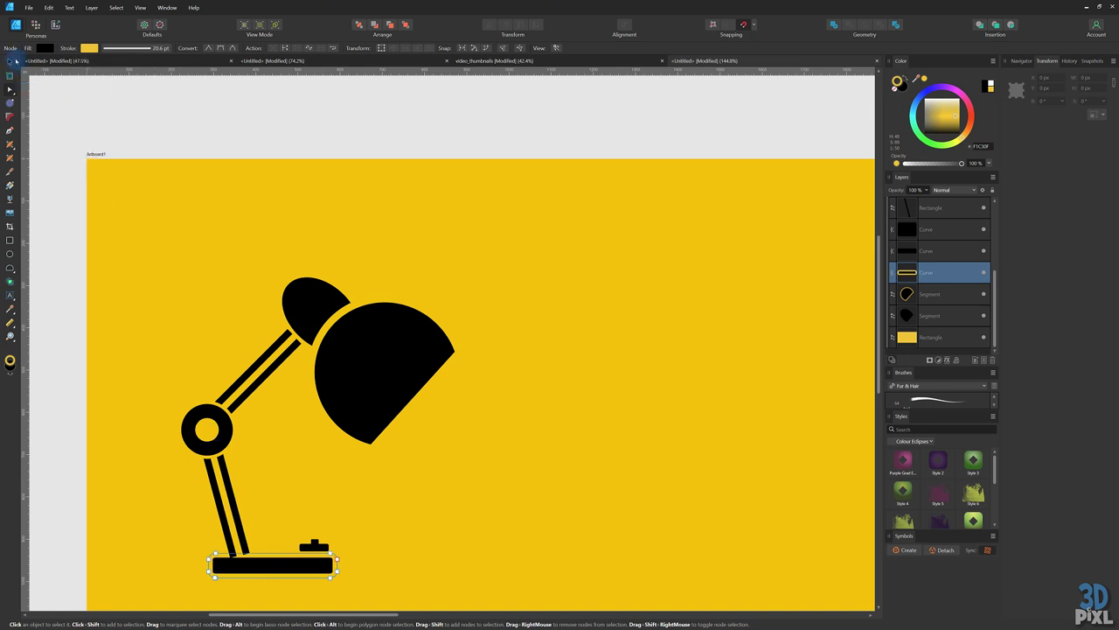
# - Shift the base bar slightly up and right beneath the lower arms and bring it to the front
pyautogui.click(10, 61)
pyautogui.moveTo(253, 565); pyautogui.dragTo(264, 562)
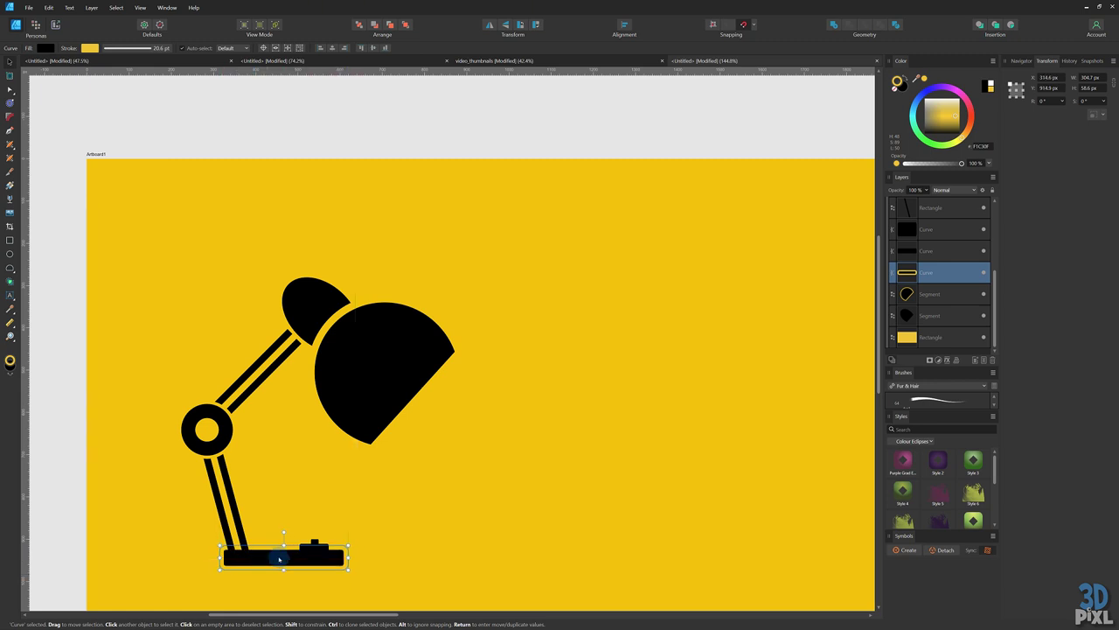
pyautogui.hotkey('ctrl', 'shift', ']')
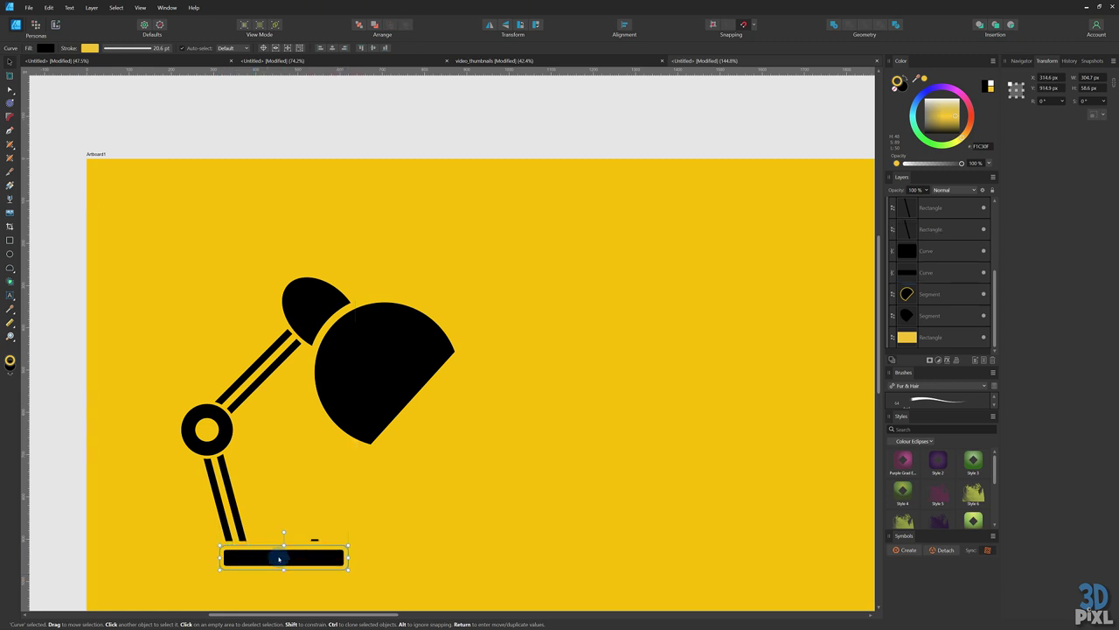
# - Reduce the base bar's stroke to about 7.9 pt and seat the two switch pieces on top of the base near its right end
pyautogui.click(133, 48)
pyautogui.moveTo(139, 79); pyautogui.dragTo(127, 79)
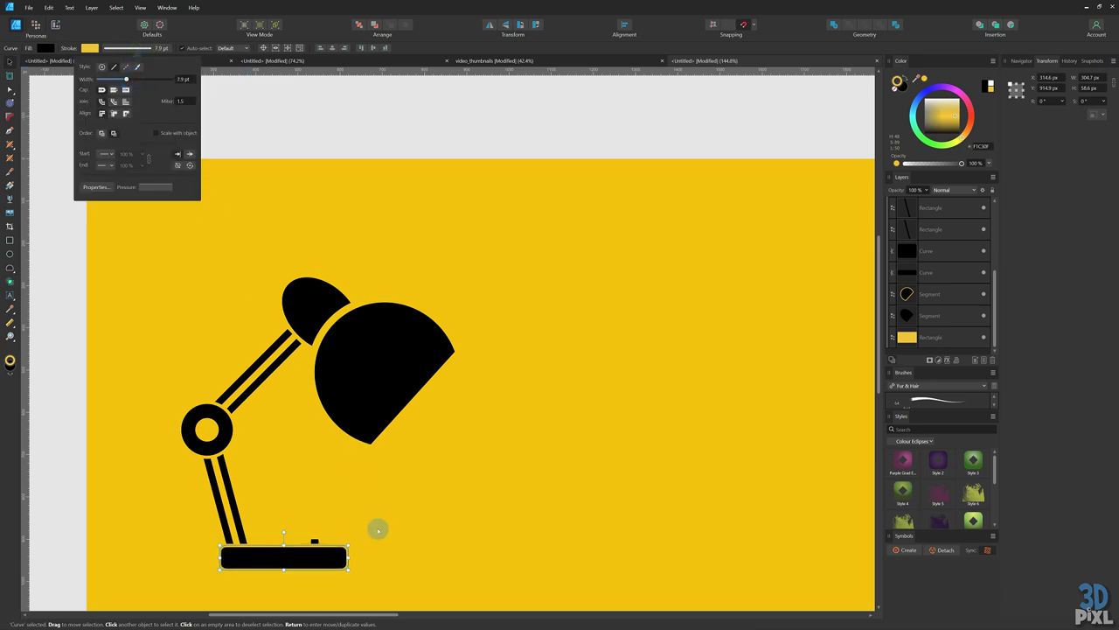
pyautogui.moveTo(280, 540); pyautogui.dragTo(332, 425)
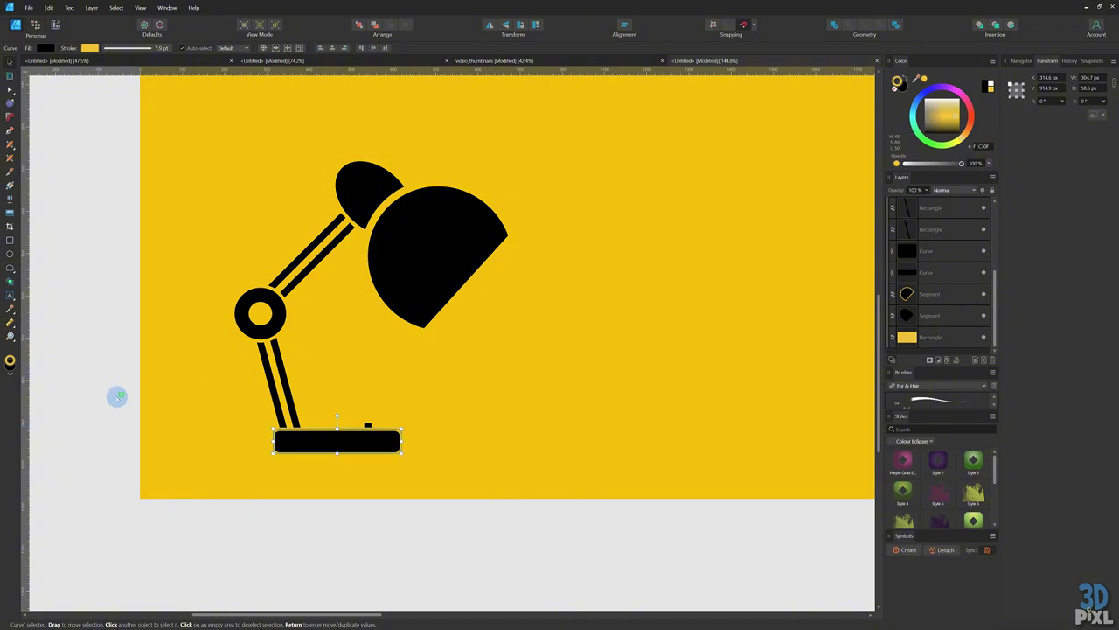
pyautogui.moveTo(100, 393)
pyautogui.mouseDown()
pyautogui.moveTo(420, 444)
pyautogui.moveTo(381, 435)
pyautogui.mouseUp()
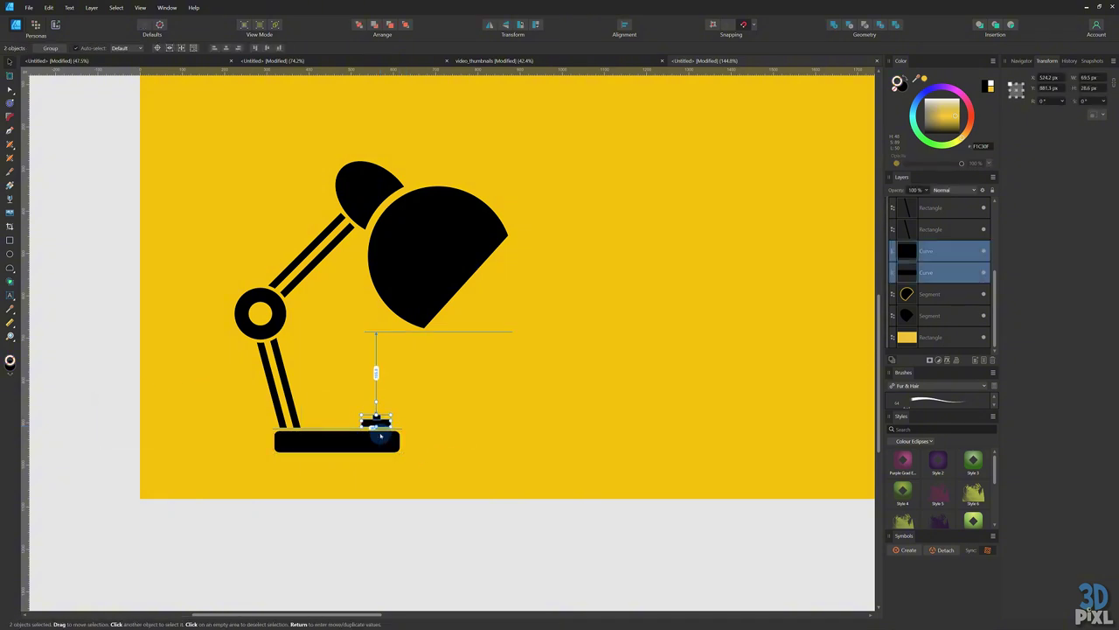
pyautogui.click(96, 343)
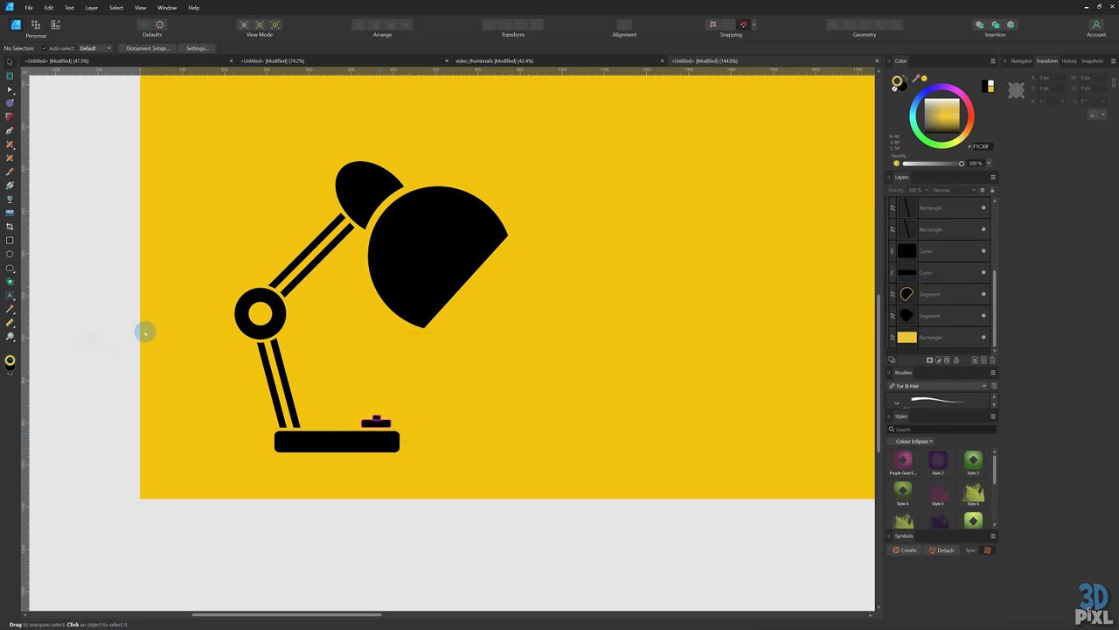
# - Scale both lampshade segments down together to about 253 × 292 px and place them in front of the upper arms' end
pyautogui.click(462, 242)
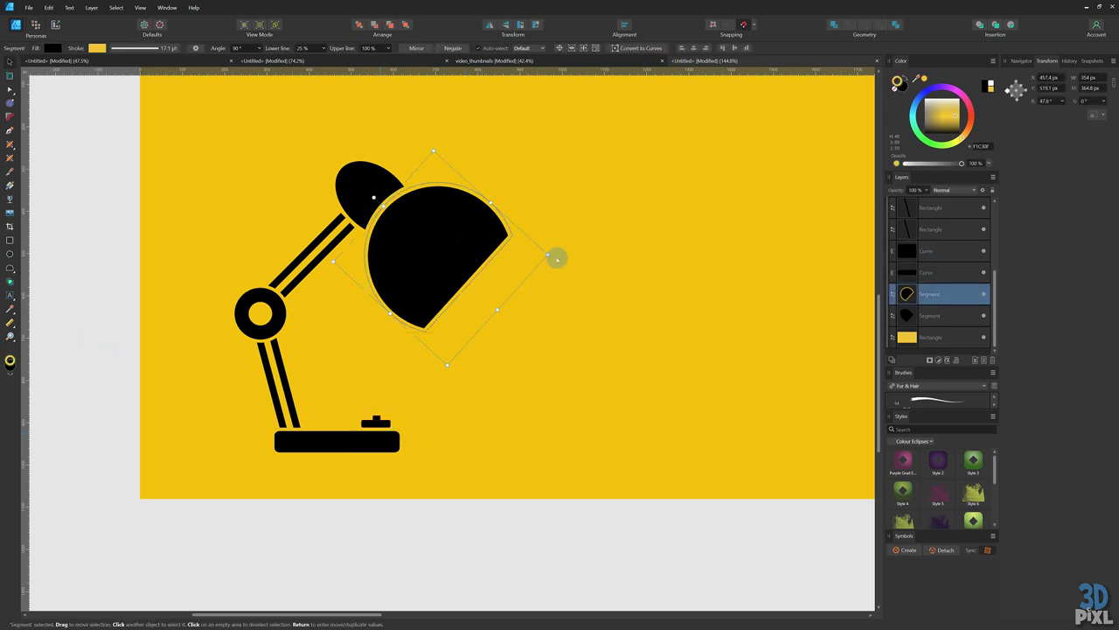
pyautogui.keyDown('shift'); pyautogui.click(370, 192); pyautogui.keyUp('shift')
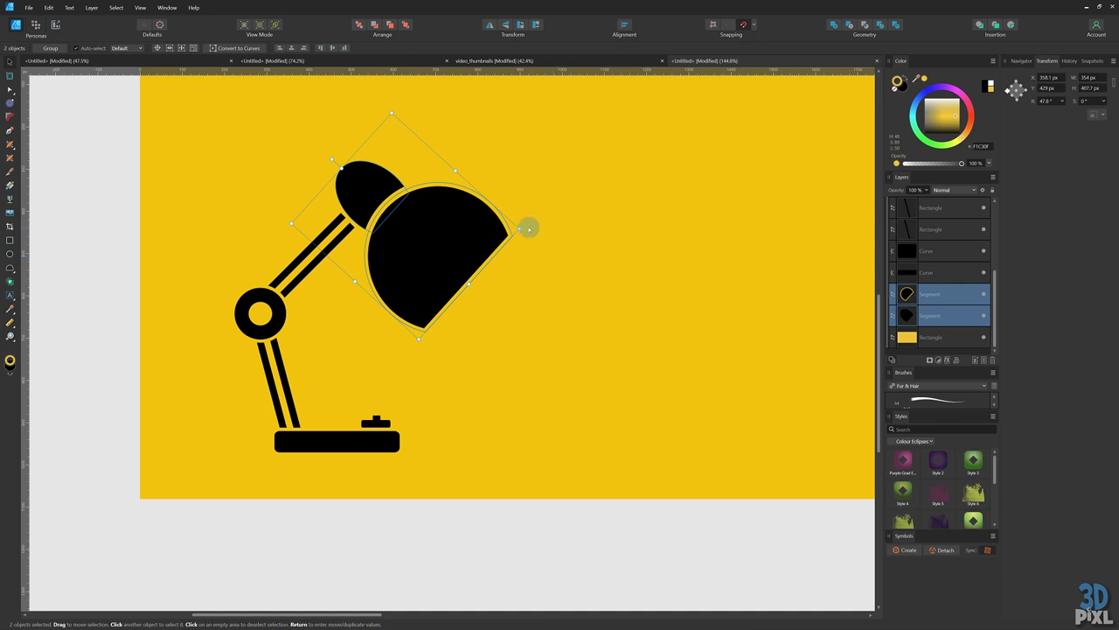
pyautogui.moveTo(520, 228); pyautogui.dragTo(458, 213)
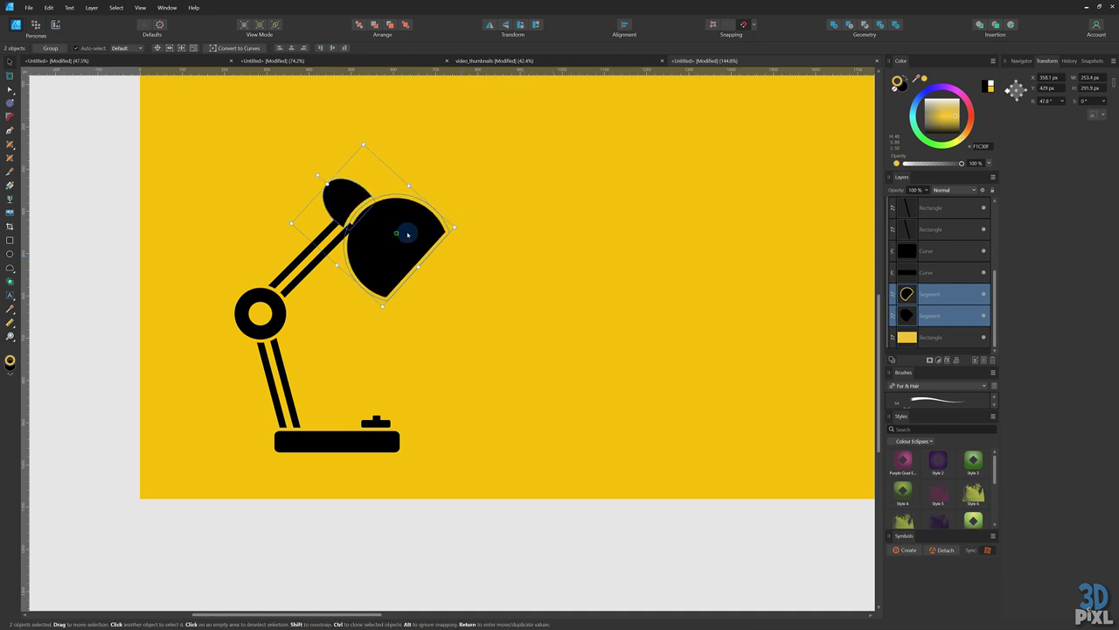
pyautogui.moveTo(400, 233); pyautogui.dragTo(414, 233)
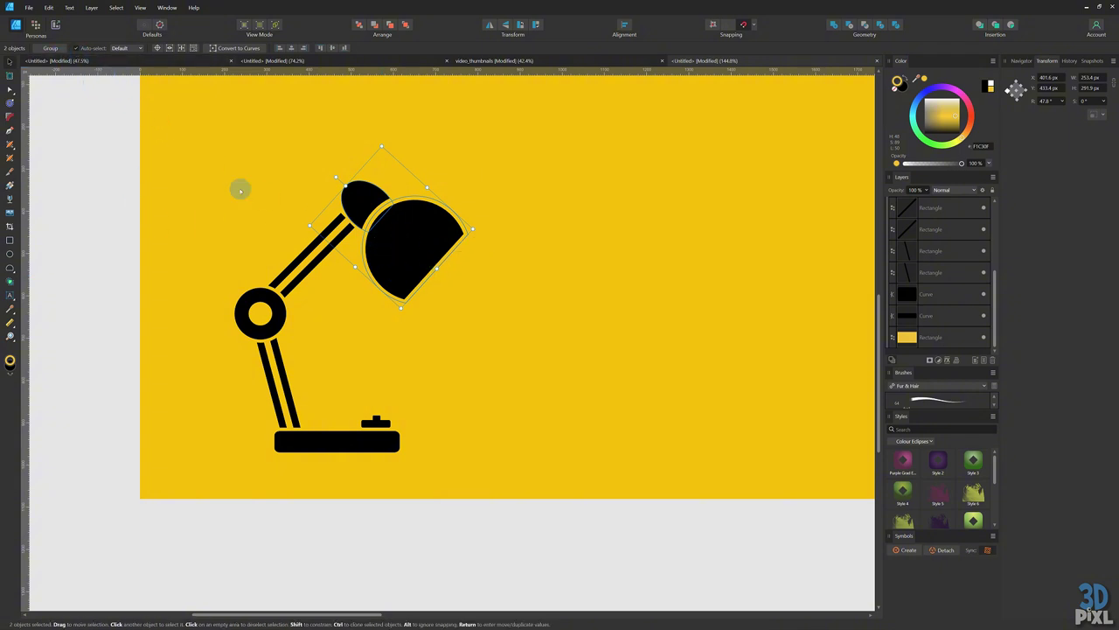
# - Turn on Scale with object for the strokes of both lampshade segments
pyautogui.click(10, 90)
pyautogui.click(130, 48)
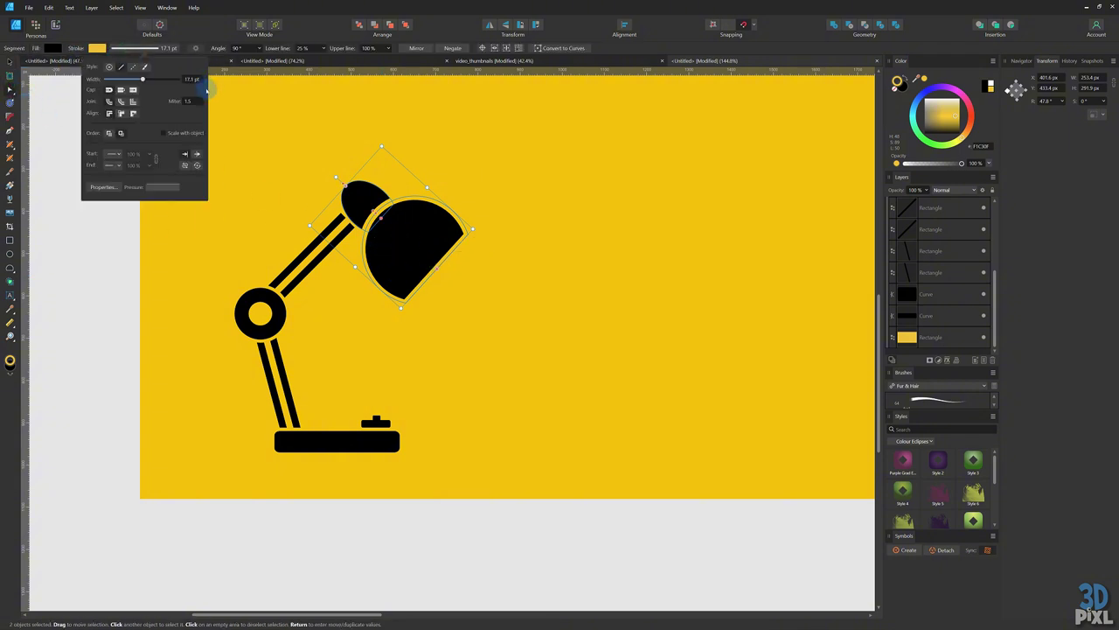
pyautogui.click(164, 134)
# - Inspect Artboard1's stroke settings, including the Scale with object option
pyautogui.scroll(3, 996, 253)
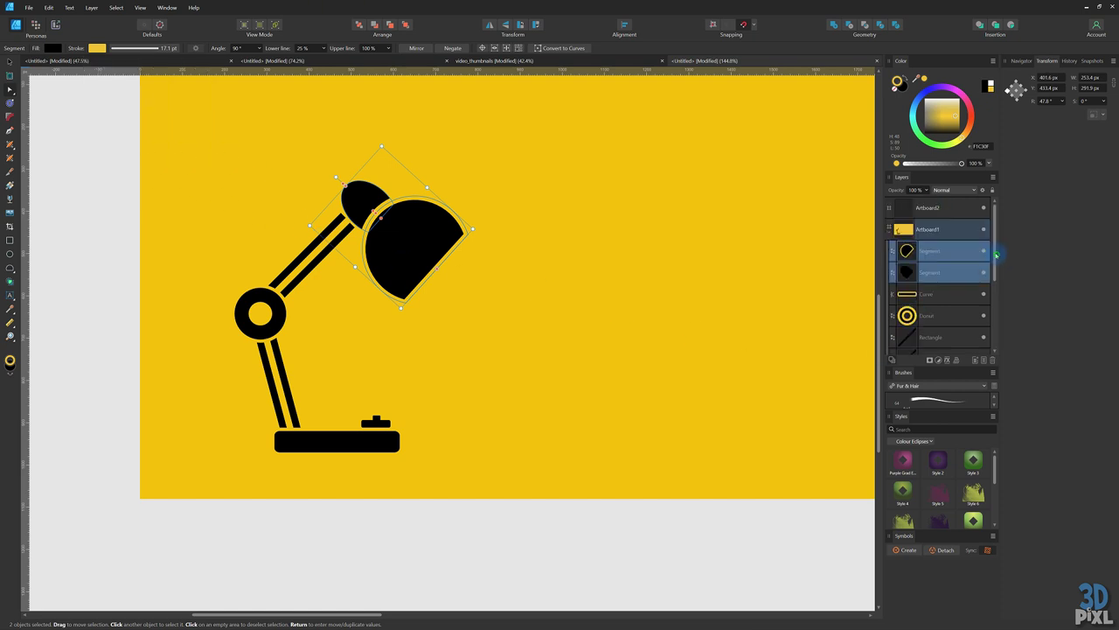
pyautogui.click(942, 212)
pyautogui.click(948, 229)
pyautogui.scroll(-3, 955, 271)
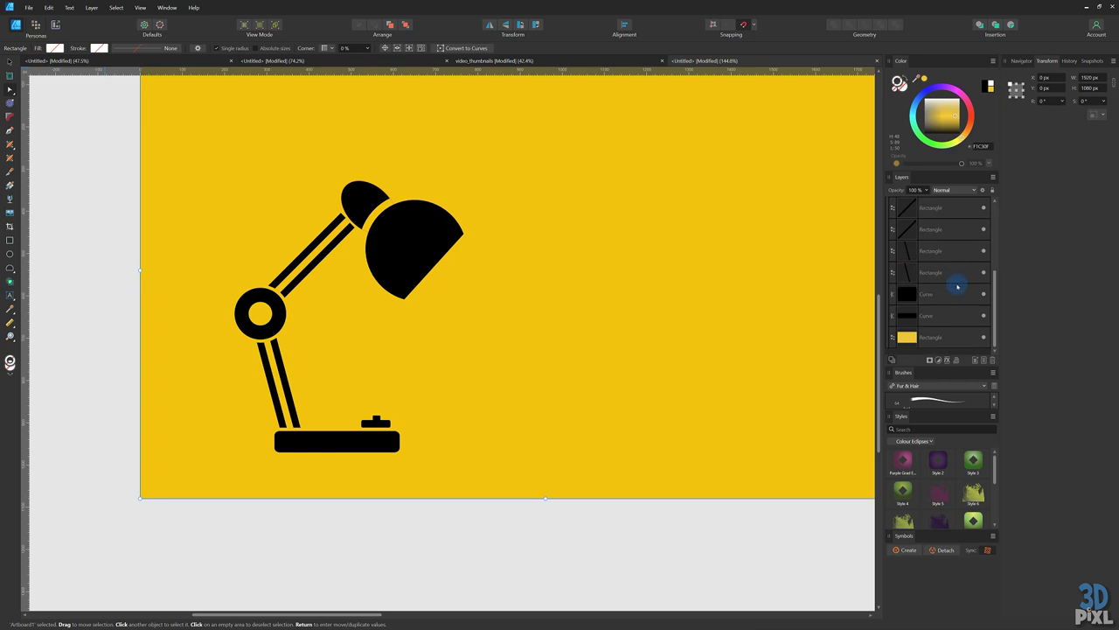
pyautogui.scroll(5, 958, 336)
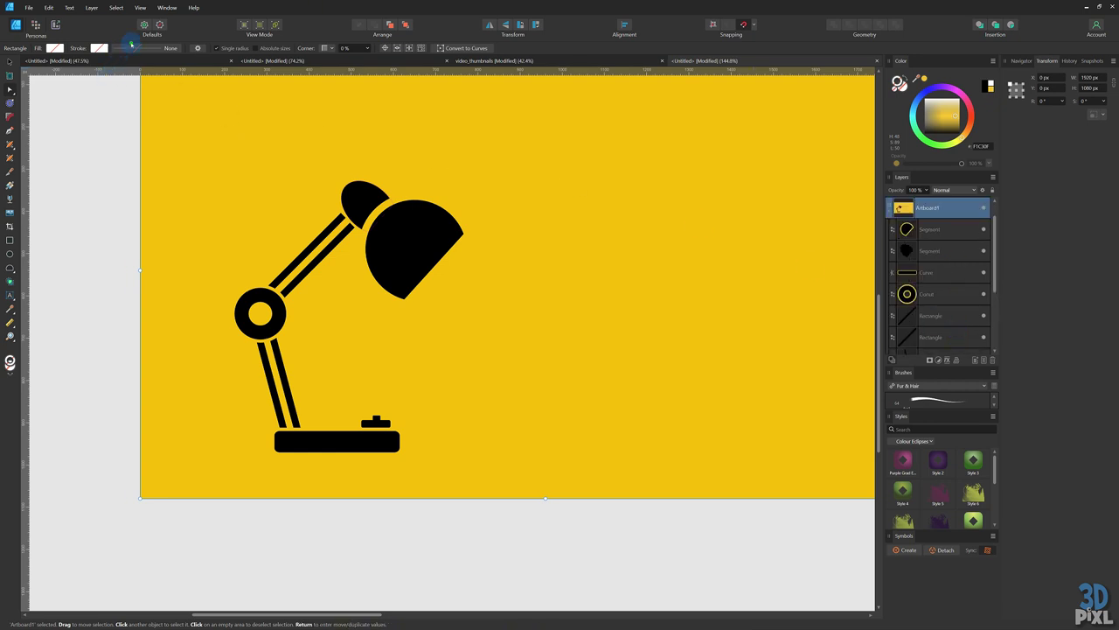
pyautogui.click(151, 49)
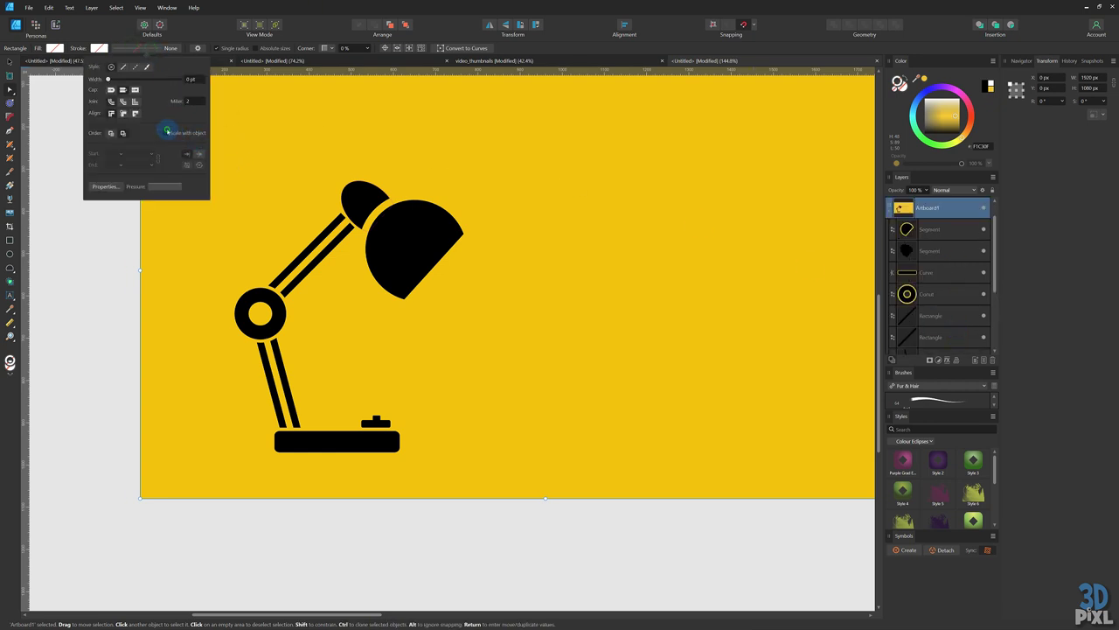
pyautogui.click(108, 250)
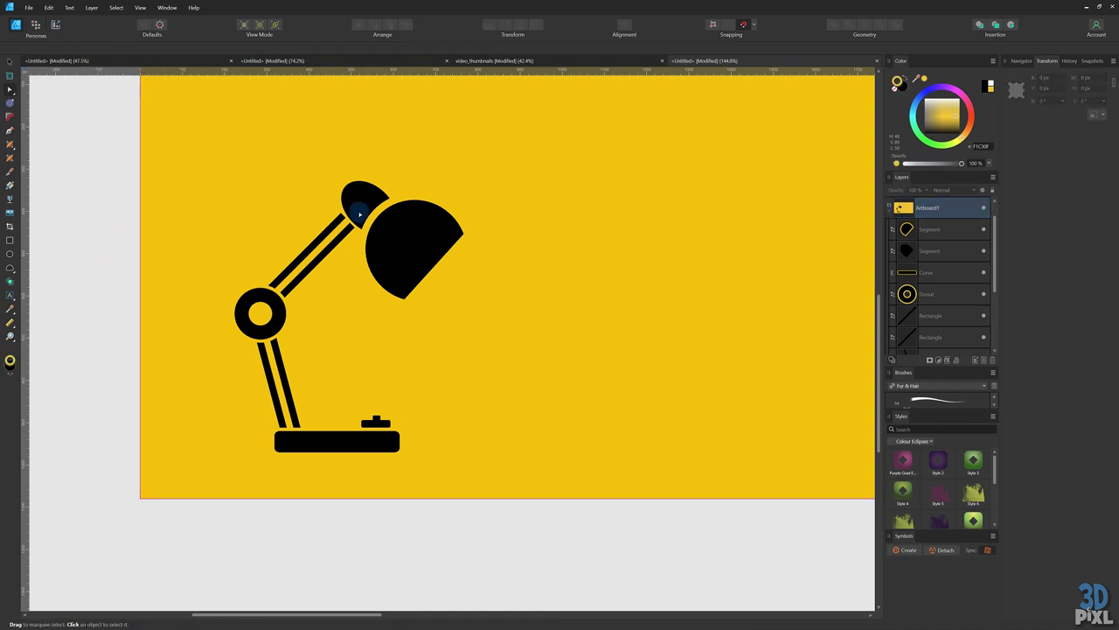
# - Enlarge the small lampshade segment to about 373 × 901 px and move it off the artboard, beyond its lower-left corner
pyautogui.click(373, 193)
pyautogui.moveTo(404, 213); pyautogui.dragTo(552, 271)
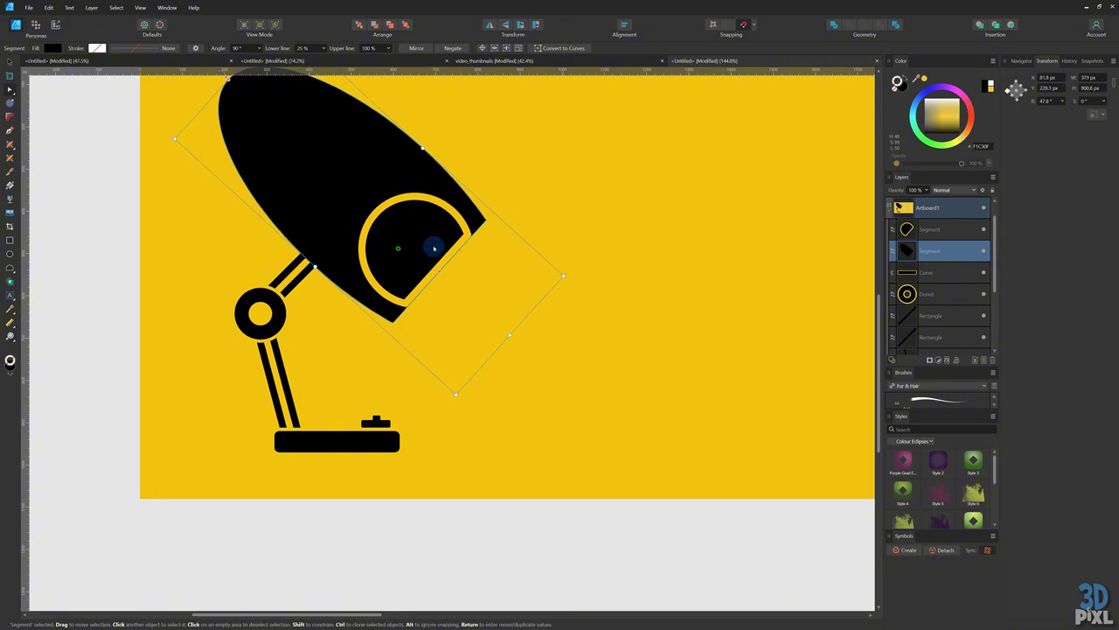
pyautogui.moveTo(430, 243); pyautogui.dragTo(110, 624)
pyautogui.moveTo(139, 541); pyautogui.dragTo(267, 449)
# - Give the small lampshade segment a yellow F1C30F stroke
pyautogui.click(119, 49)
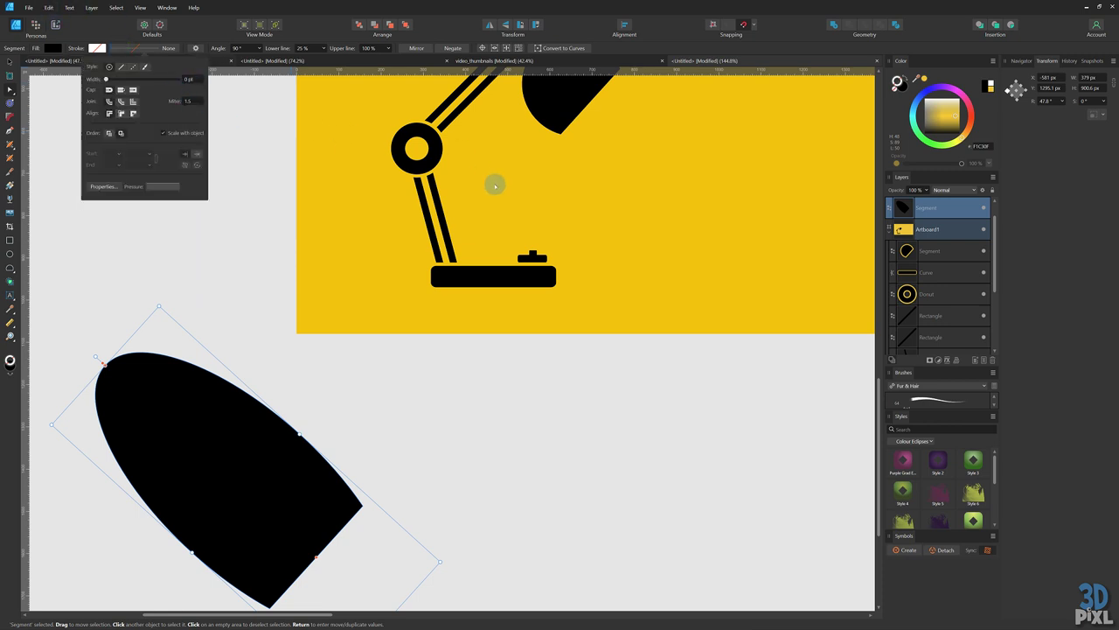
pyautogui.click(898, 104)
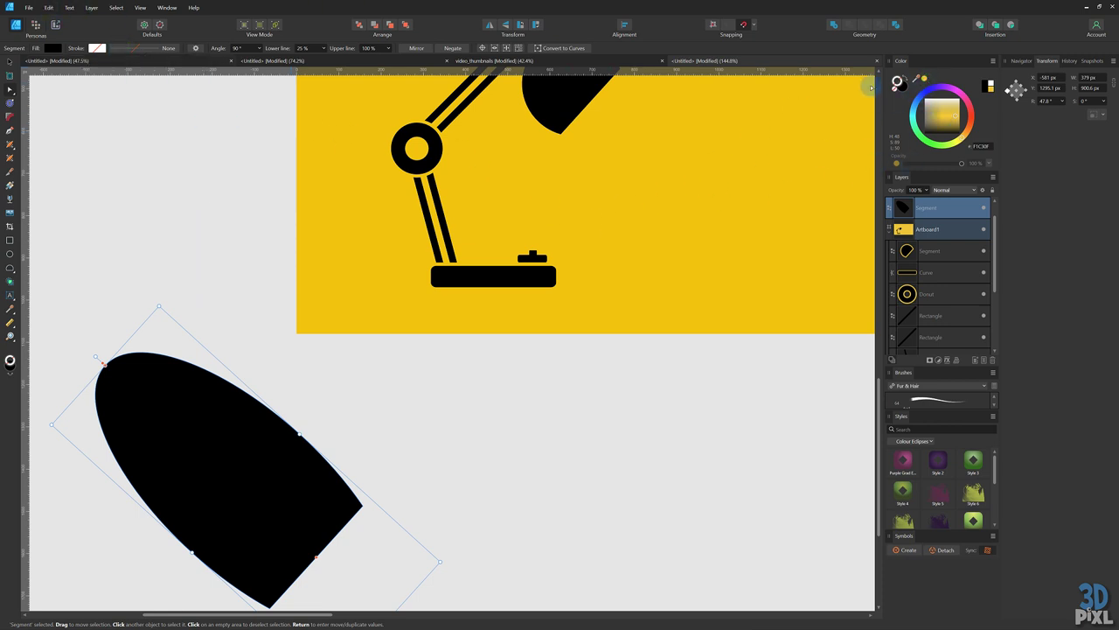
pyautogui.click(921, 78)
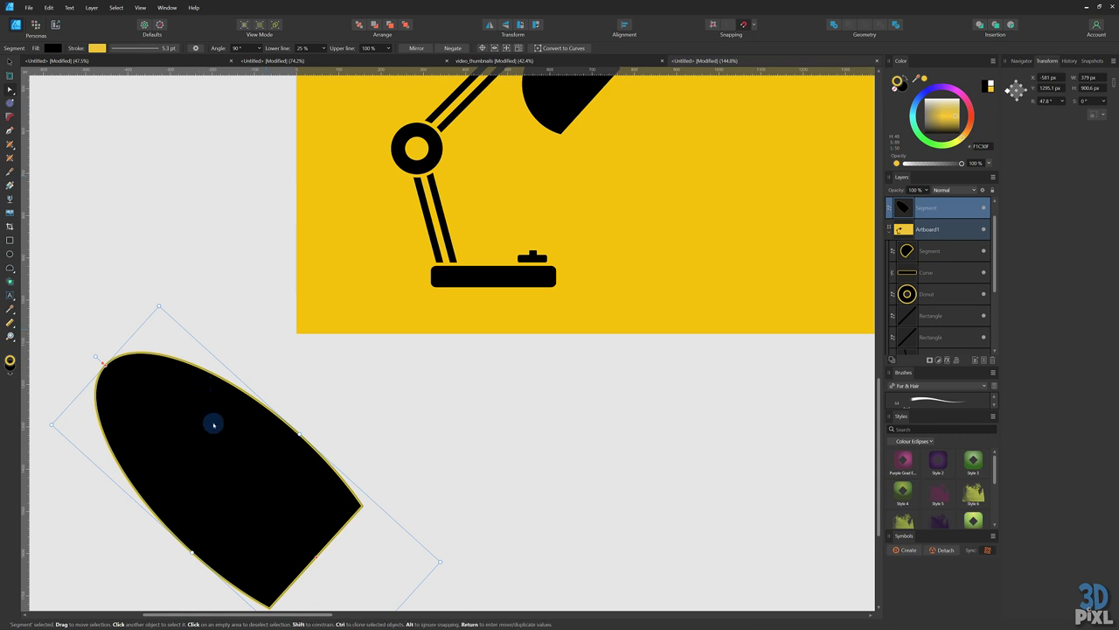
# - Return the small segment to the upper arms' end and scale it down to about 157 × 187 px
pyautogui.moveTo(440, 561)
pyautogui.mouseDown()
pyautogui.moveTo(253, 457)
pyautogui.moveTo(394, 504)
pyautogui.moveTo(157, 452)
pyautogui.moveTo(434, 209)
pyautogui.mouseUp()
pyautogui.moveTo(395, 333); pyautogui.dragTo(268, 531)
pyautogui.moveTo(321, 420); pyautogui.dragTo(425, 262)
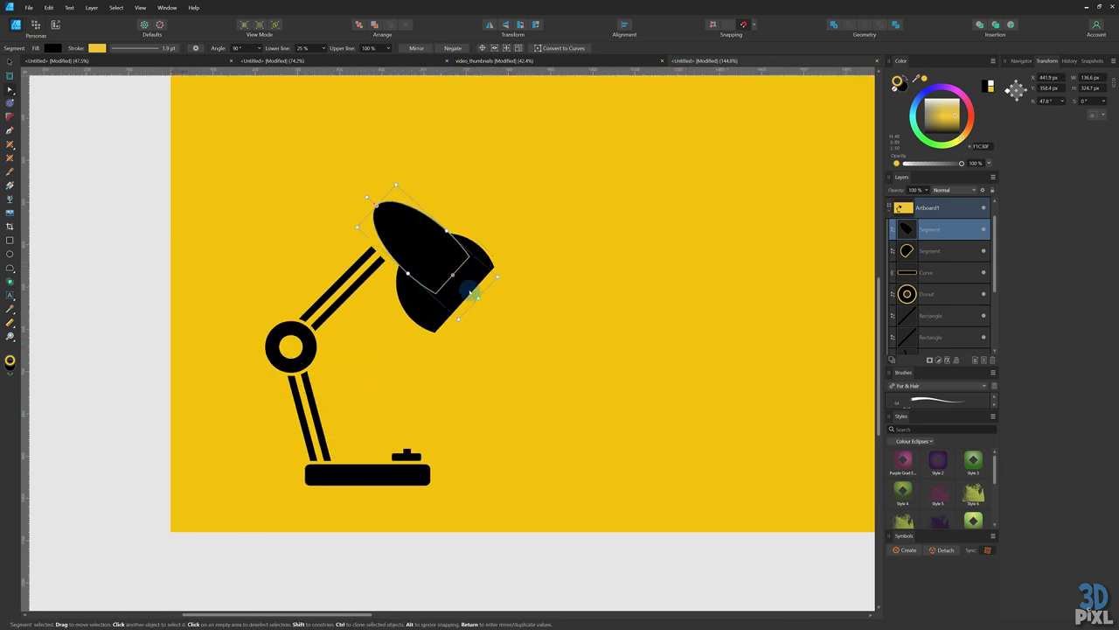
pyautogui.moveTo(468, 294); pyautogui.dragTo(425, 253)
# - Nudge the small segment against the large one and widen its yellow stroke to about 8 pt
pyautogui.moveTo(398, 229); pyautogui.dragTo(400, 241)
pyautogui.click(132, 53)
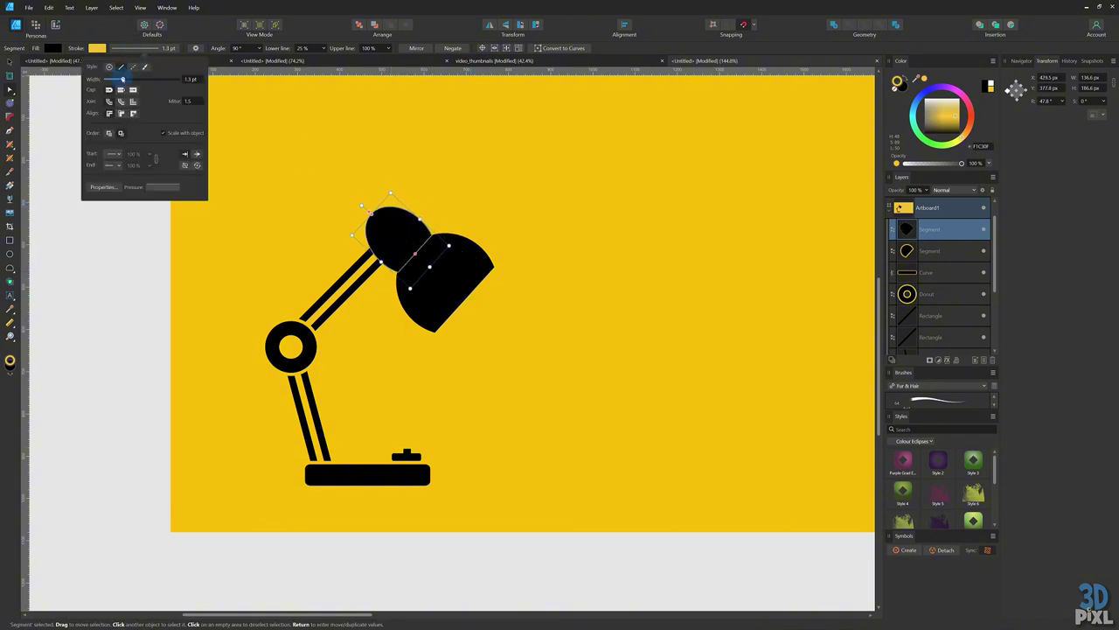
pyautogui.moveTo(123, 79); pyautogui.dragTo(134, 80)
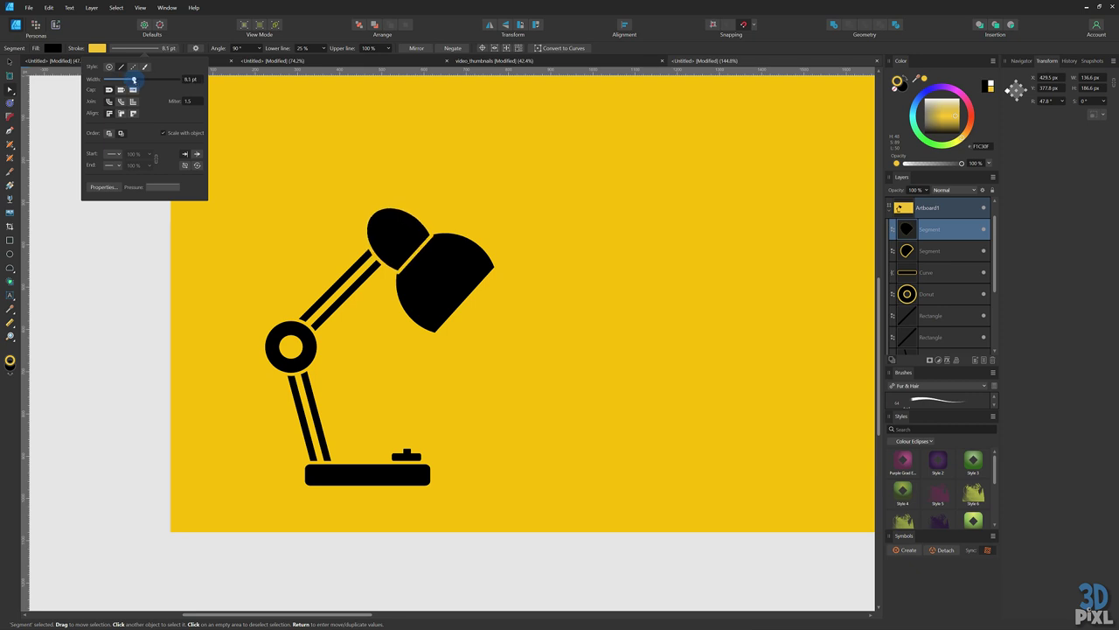
# - Bring the large lampshade segment in front of the small one and reduce its stroke to about 8.2 pt
pyautogui.click(447, 278)
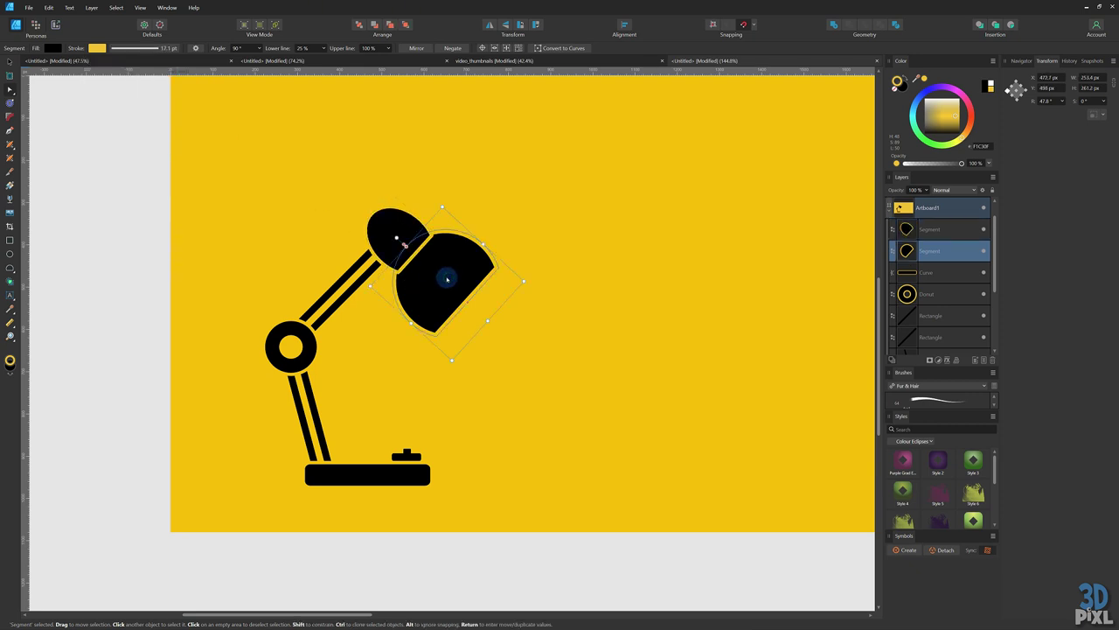
pyautogui.hotkey('ctrl', ']')
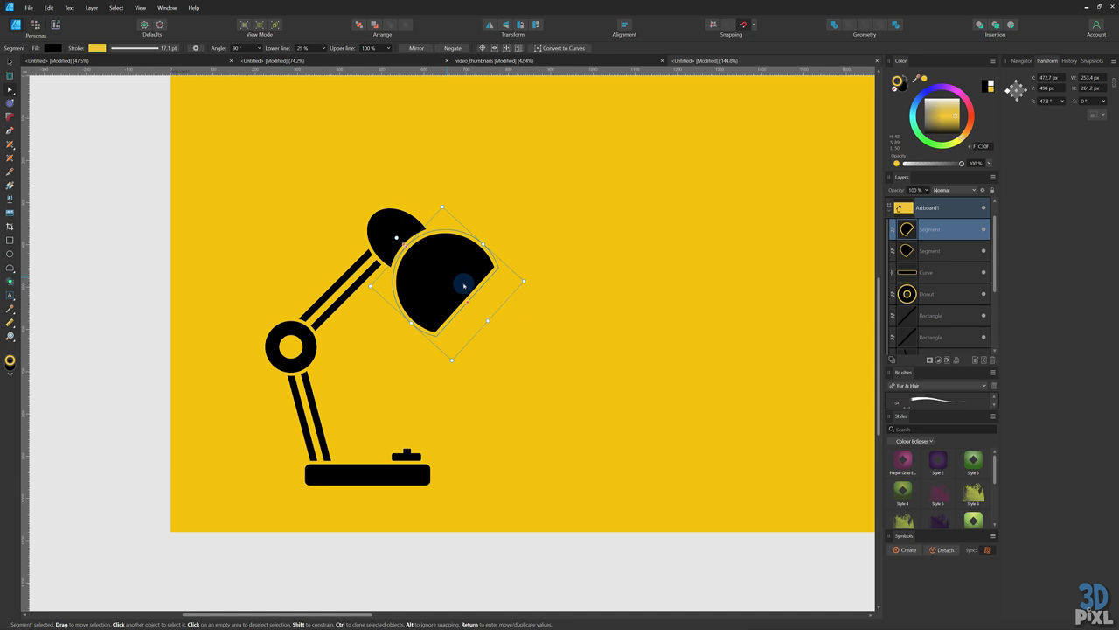
pyautogui.click(136, 48)
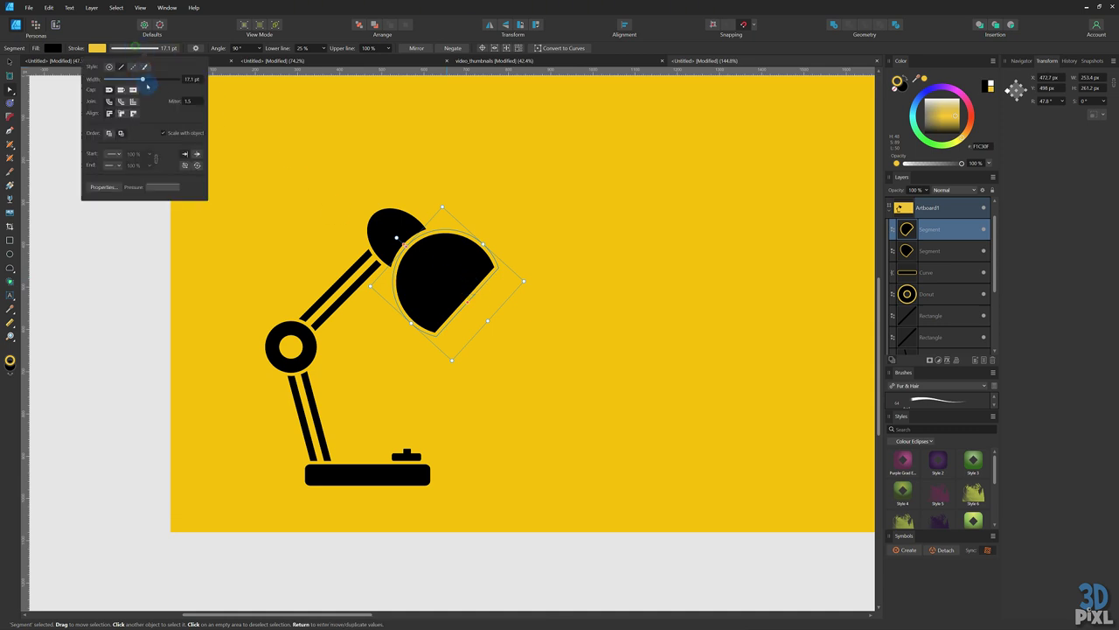
pyautogui.moveTo(142, 80); pyautogui.dragTo(130, 79)
pyautogui.click(118, 318)
pyautogui.click(117, 317)
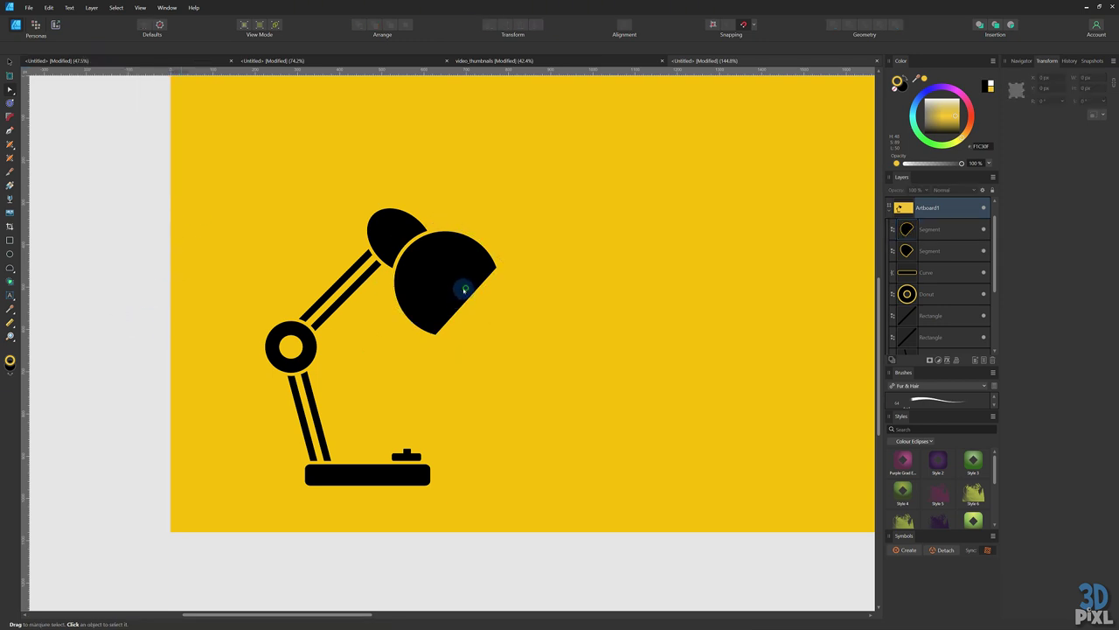
# - Convert the large lampshade segment to curves
pyautogui.click(464, 288)
pyautogui.rightClick(464, 288)
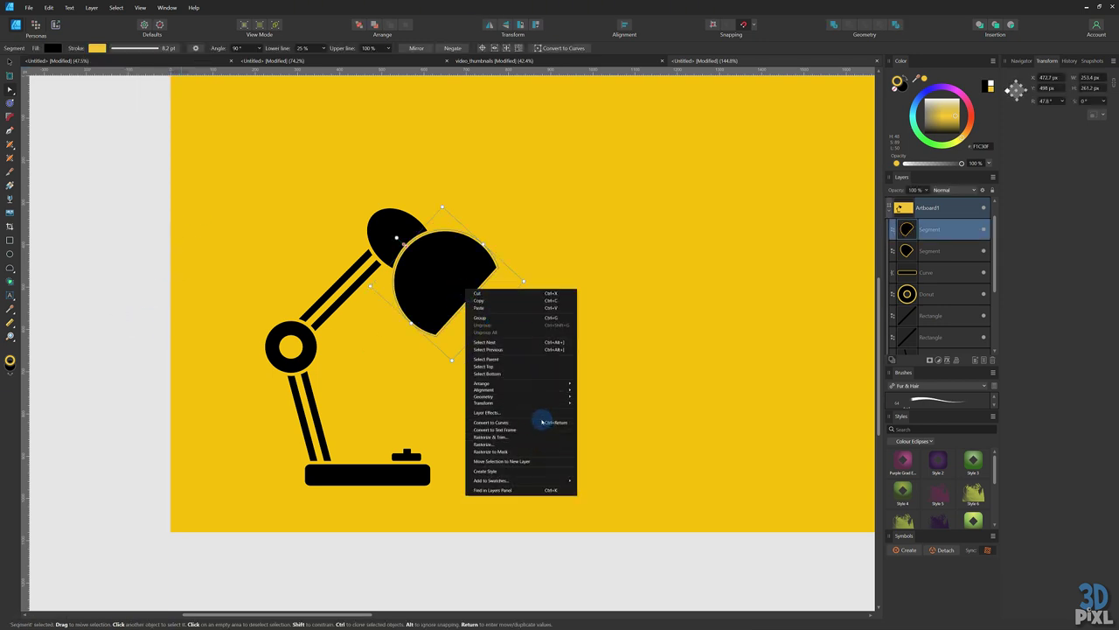
pyautogui.click(535, 422)
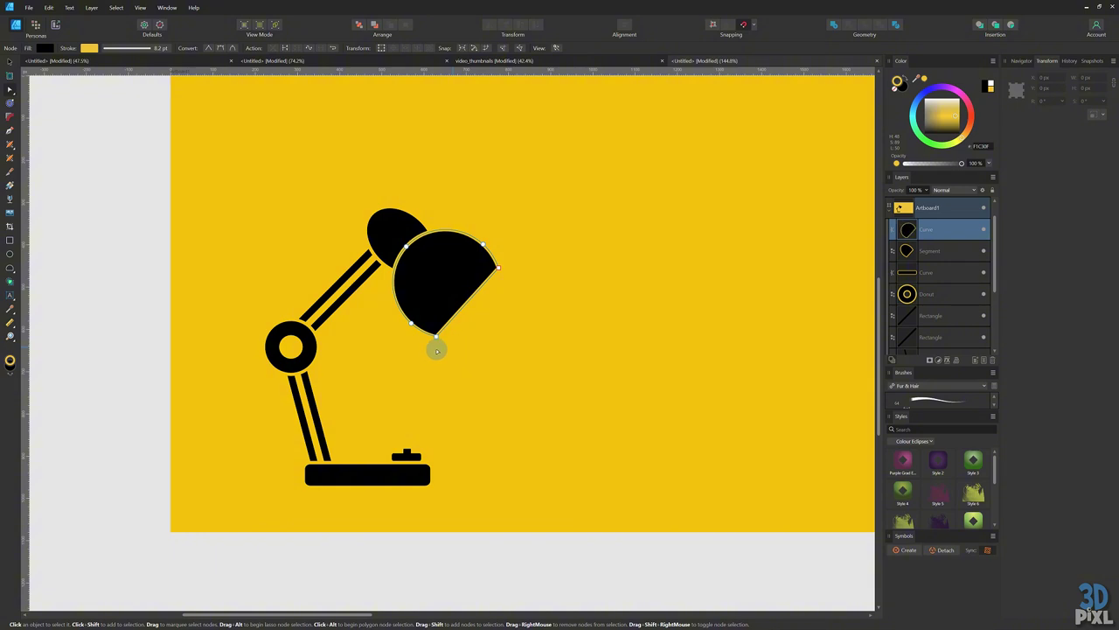
# - Pull the two corner nodes of the large lampshade's straight opening outward to flare its rim
pyautogui.click(436, 334)
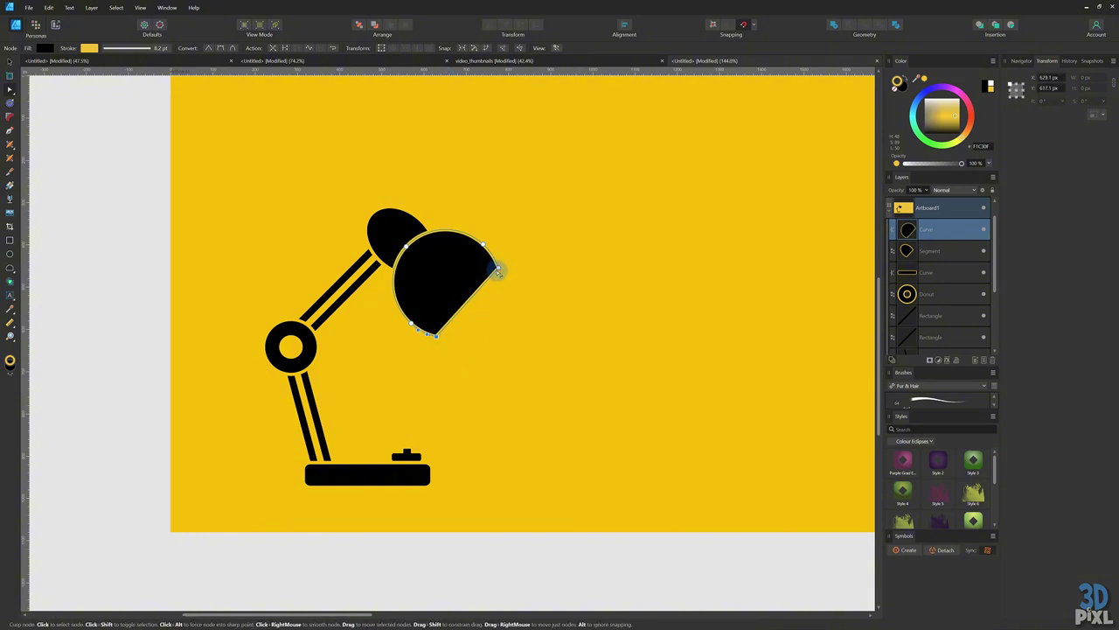
pyautogui.moveTo(433, 335); pyautogui.dragTo(430, 342)
pyautogui.hotkey('ctrl', 'z')
pyautogui.scroll(2, 431, 337)
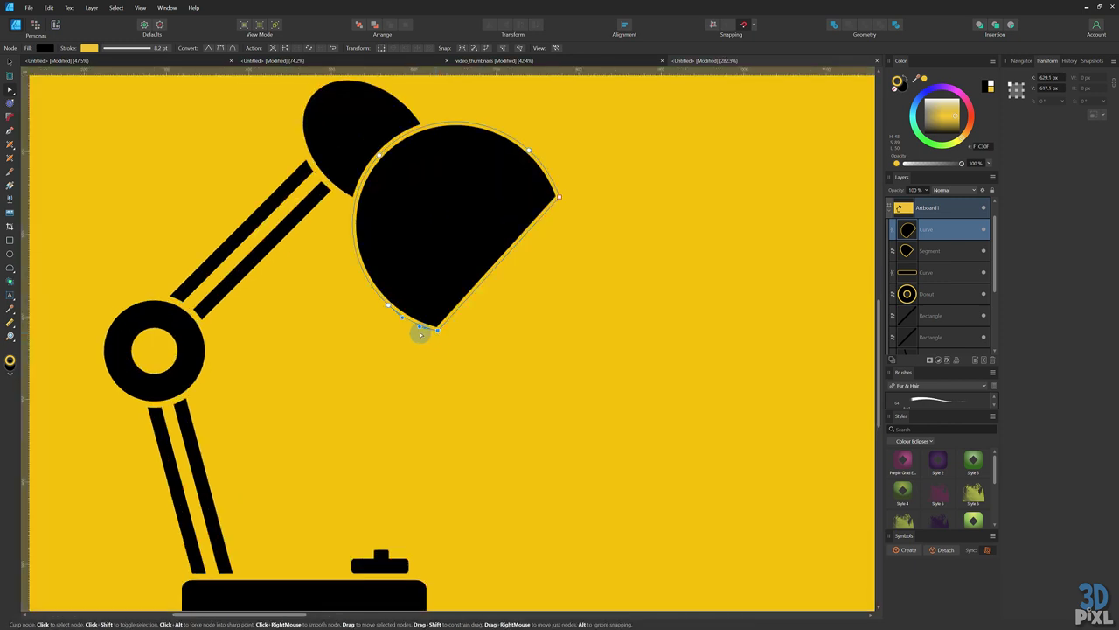
pyautogui.moveTo(437, 328); pyautogui.dragTo(428, 344)
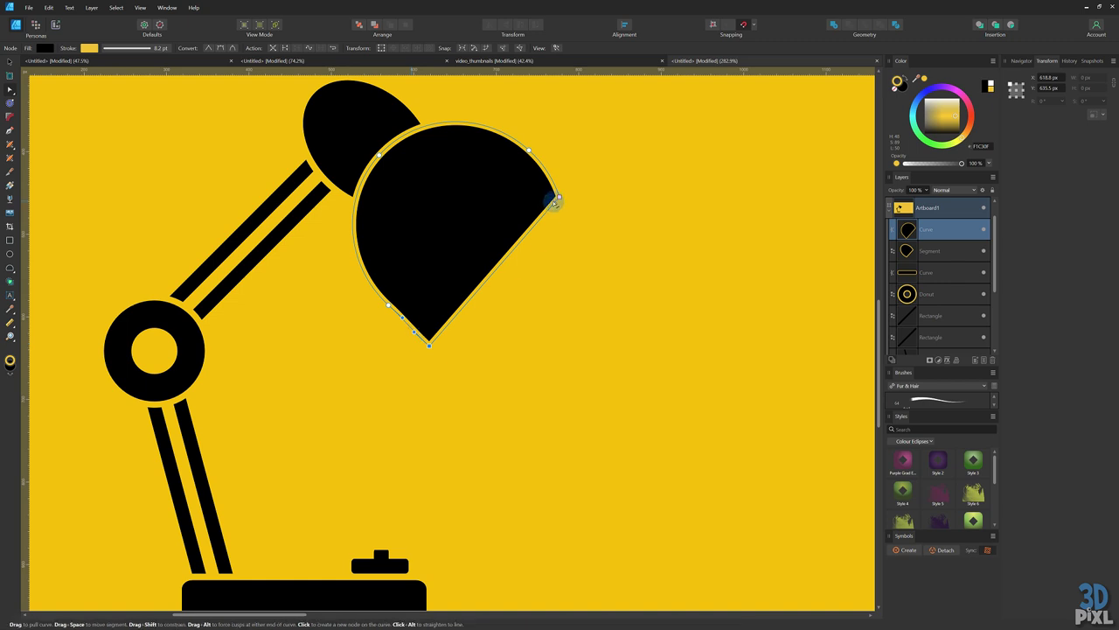
pyautogui.moveTo(562, 192); pyautogui.dragTo(575, 185)
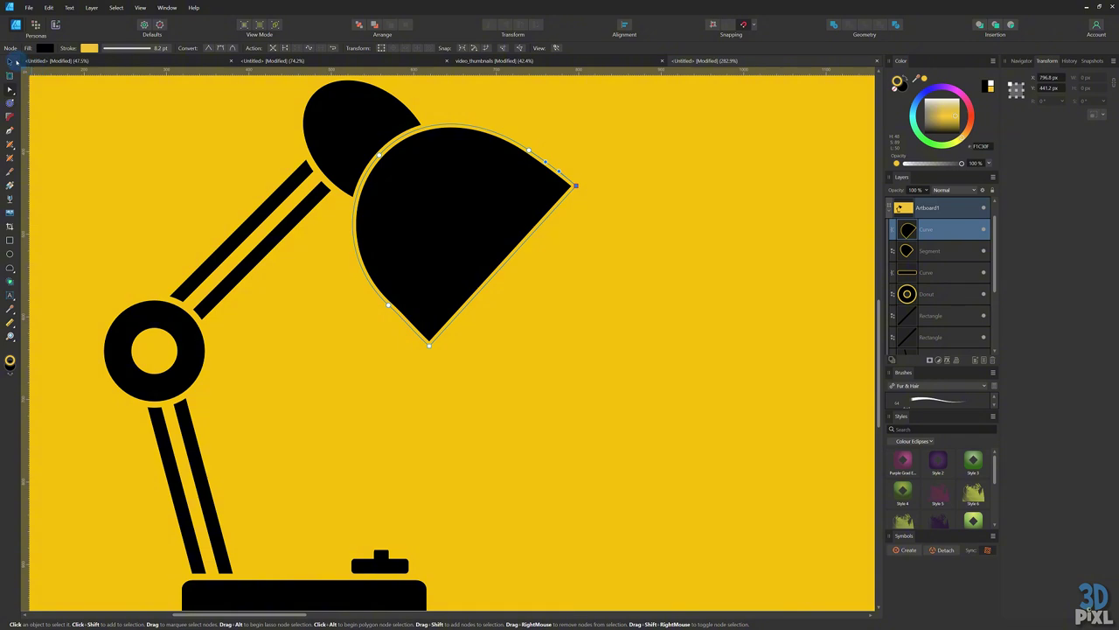
pyautogui.click(143, 184)
pyautogui.scroll(-5, 208, 218)
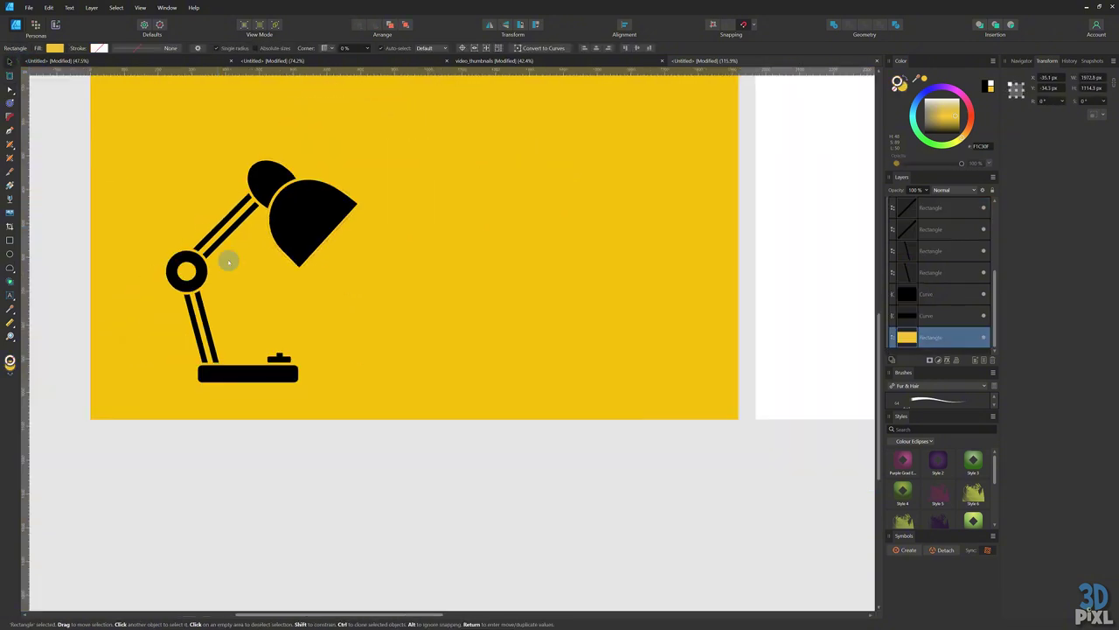
pyautogui.click(377, 487)
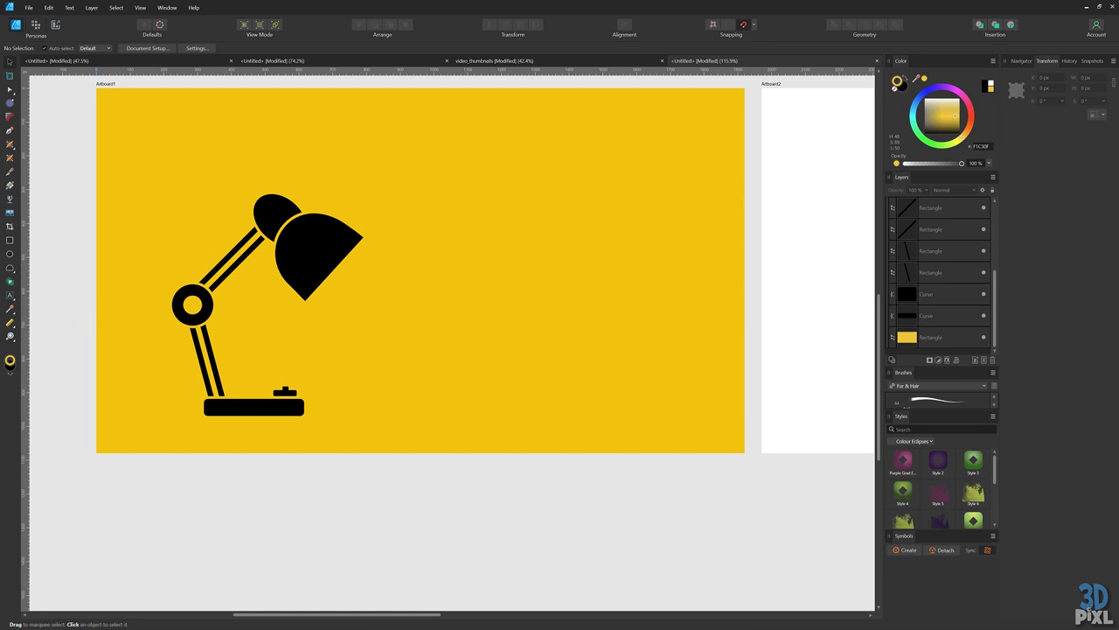
# - Draw a rectangle about 623 × 422 px beneath the lampshade and give it a white FFFFFF fill without a stroke
pyautogui.click(94, 237)
pyautogui.click(9, 239)
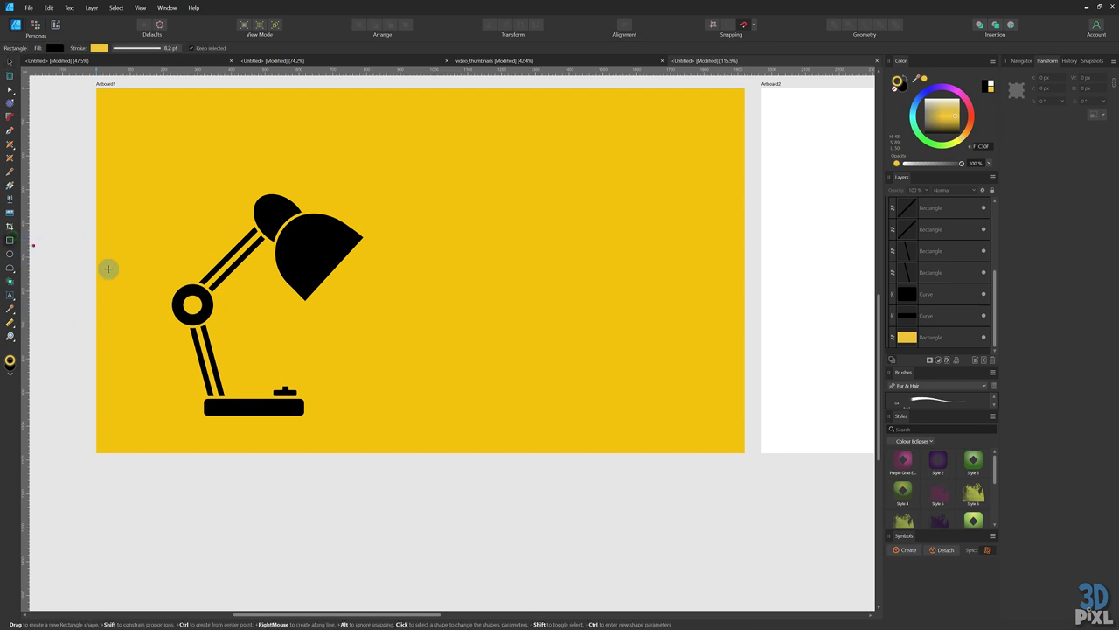
pyautogui.moveTo(320, 253); pyautogui.dragTo(529, 395)
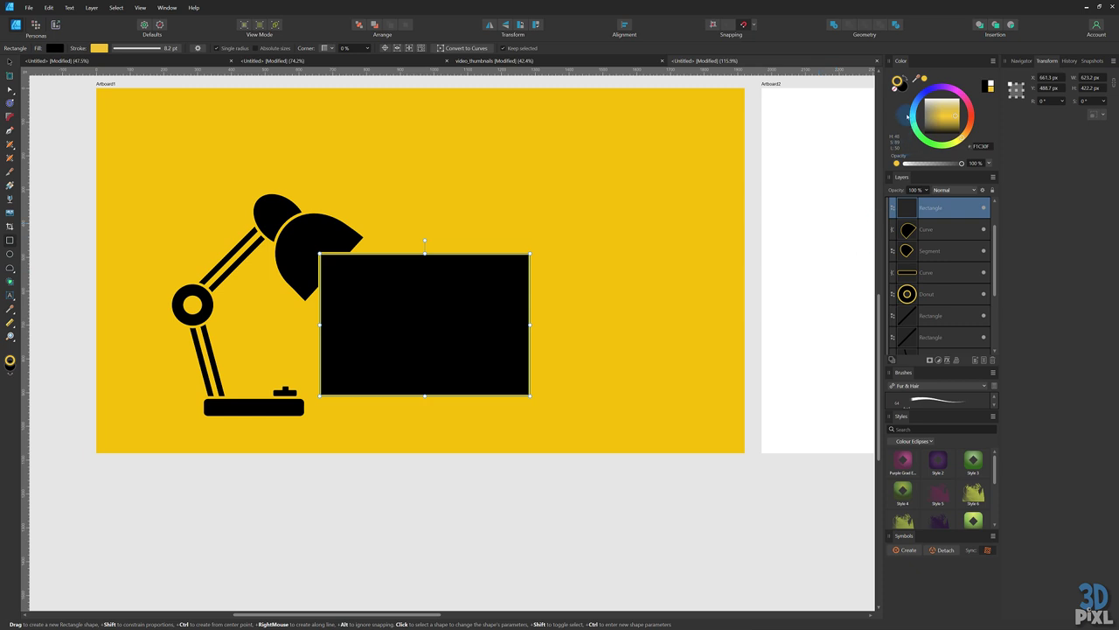
pyautogui.click(895, 89)
pyautogui.click(903, 86)
pyautogui.moveTo(941, 124); pyautogui.dragTo(1004, 58)
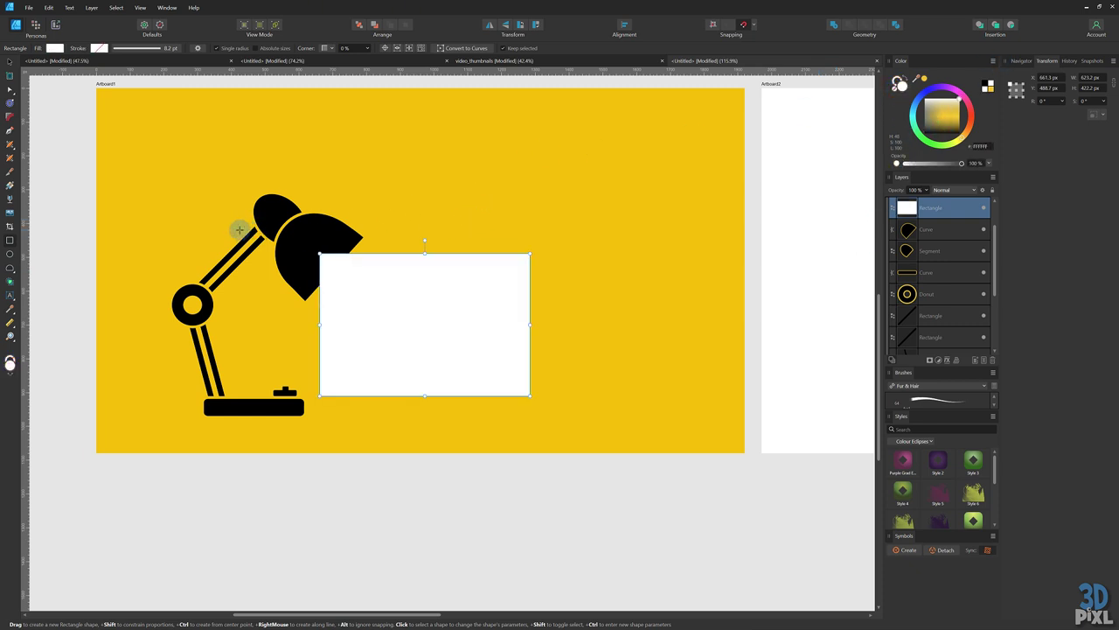
# - Convert the white rectangle to curves and reshape its corners into a light beam from the shade's opening to base level
pyautogui.rightClick(405, 288)
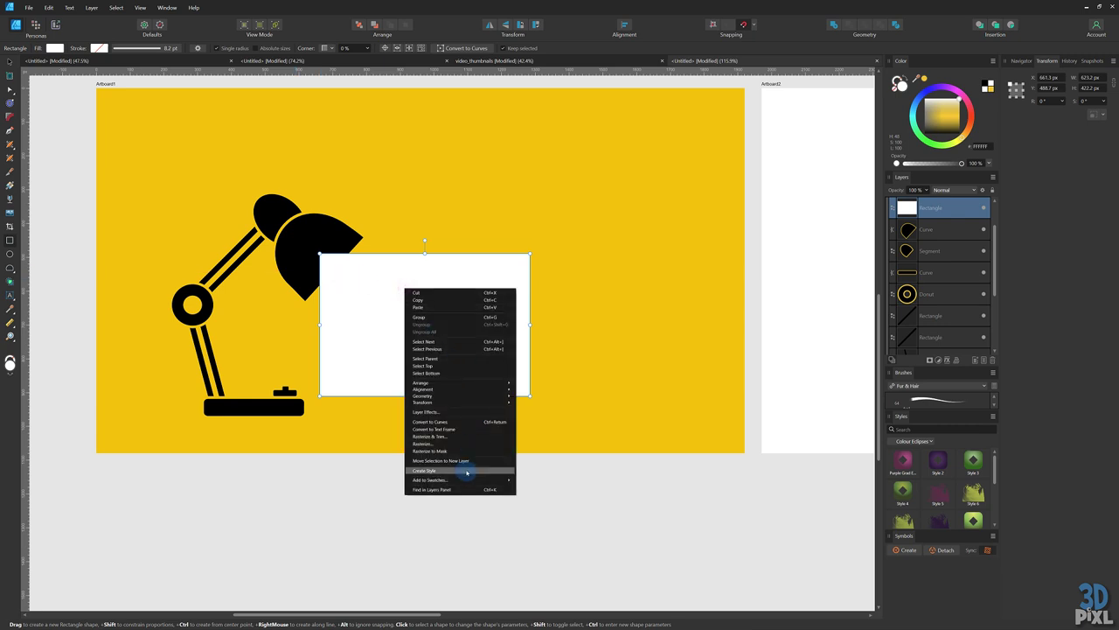
pyautogui.click(464, 422)
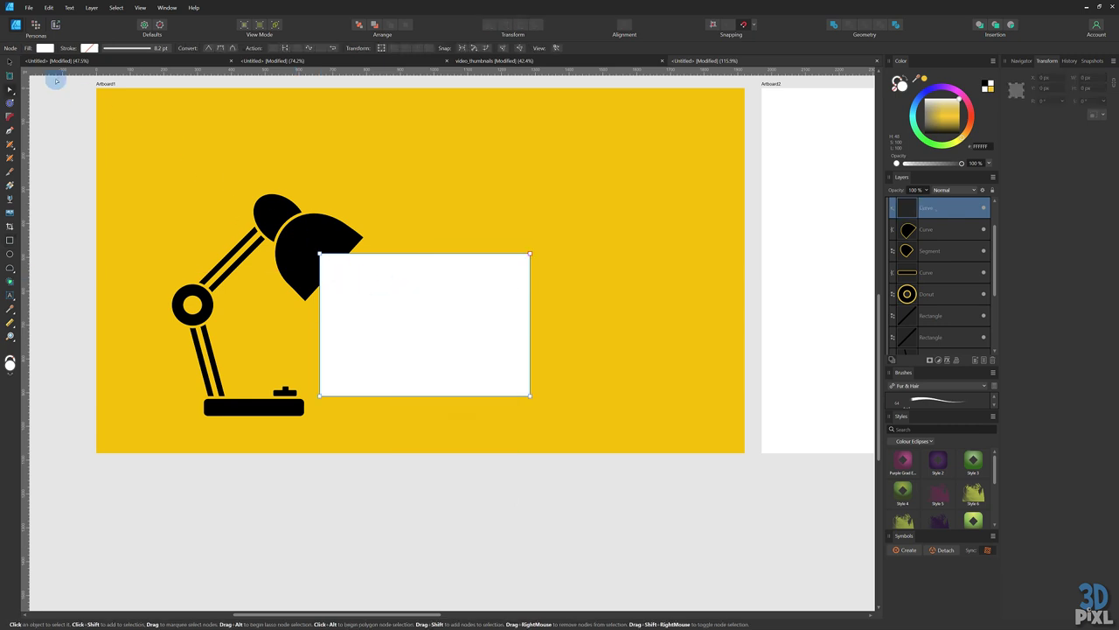
pyautogui.click(413, 259)
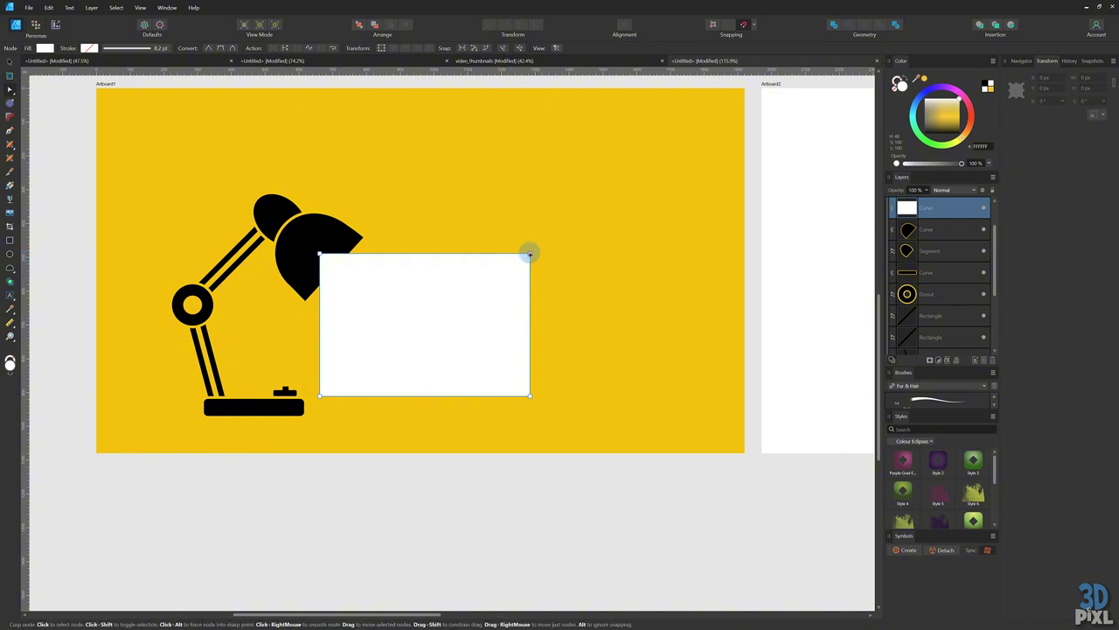
pyautogui.moveTo(530, 254); pyautogui.dragTo(309, 294)
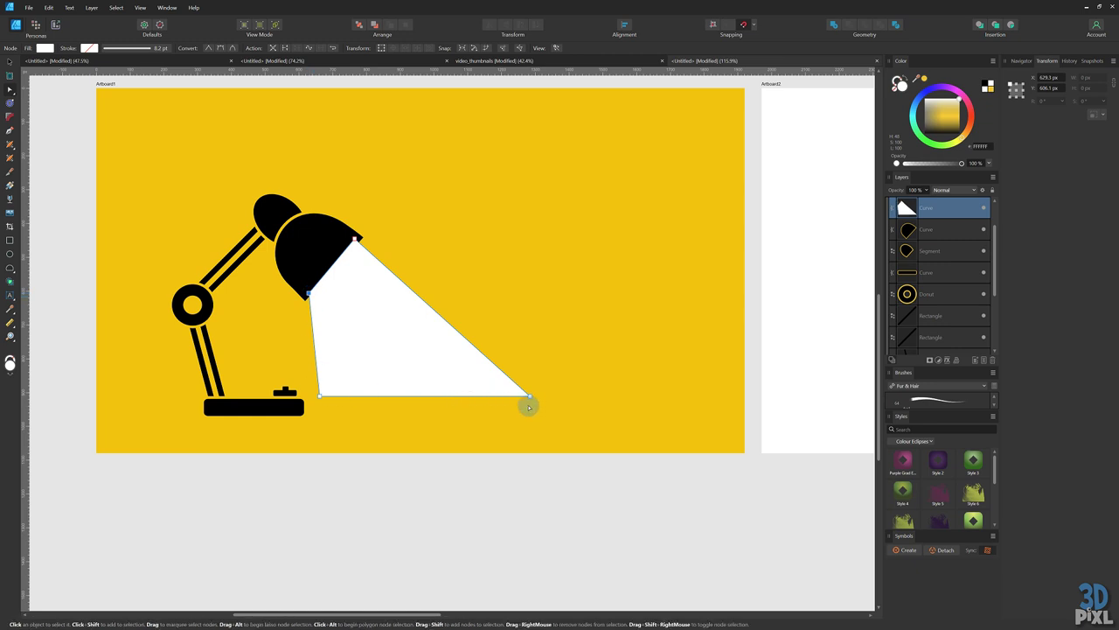
pyautogui.moveTo(321, 396); pyautogui.dragTo(311, 415)
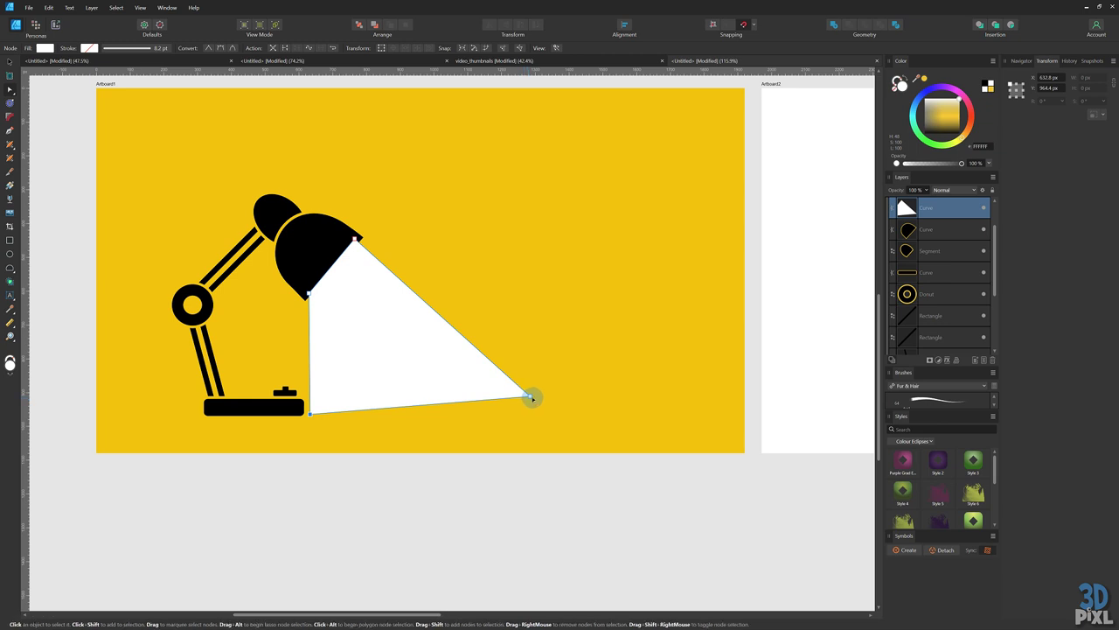
pyautogui.moveTo(532, 398); pyautogui.dragTo(525, 413)
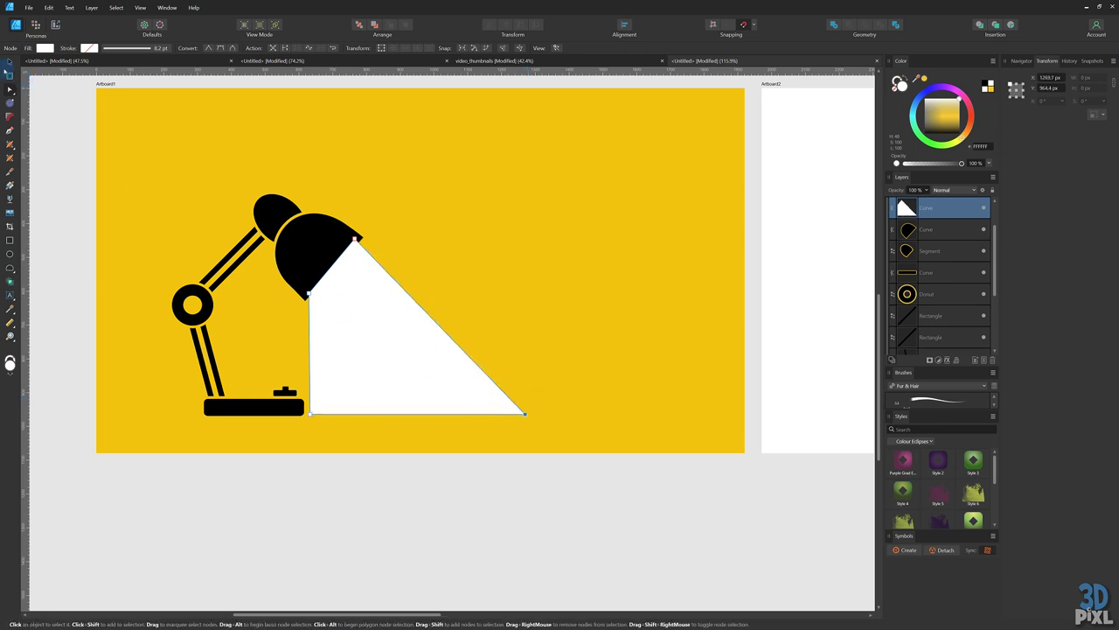
# - Try placing the light beam behind the large lampshade and return it to the front
pyautogui.click(11, 60)
pyautogui.hotkey('ctrl', '[')
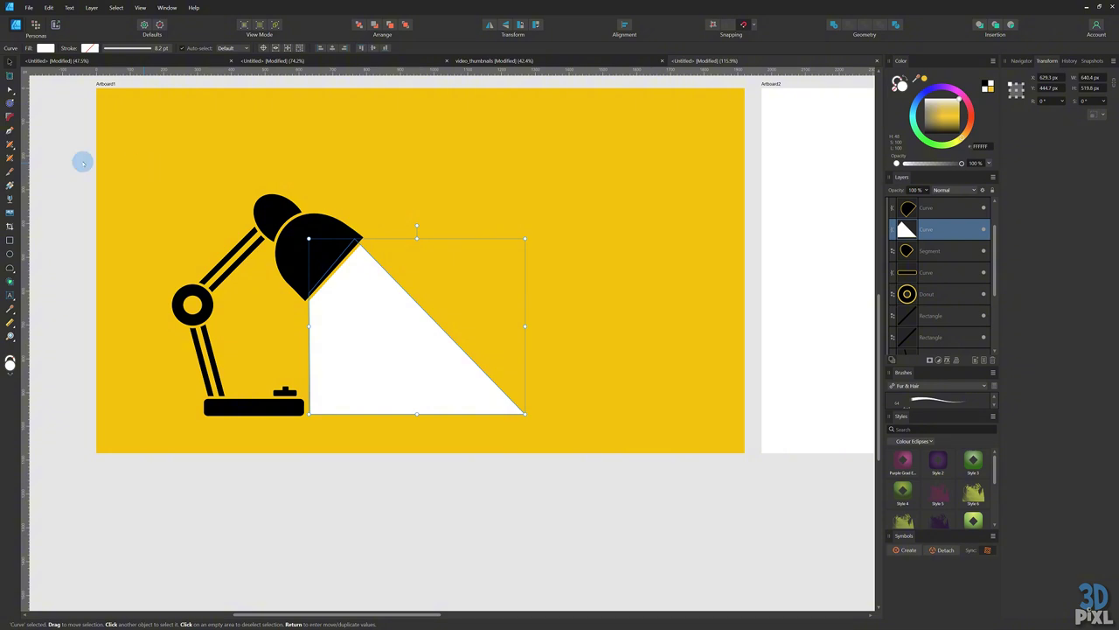
pyautogui.click(307, 231)
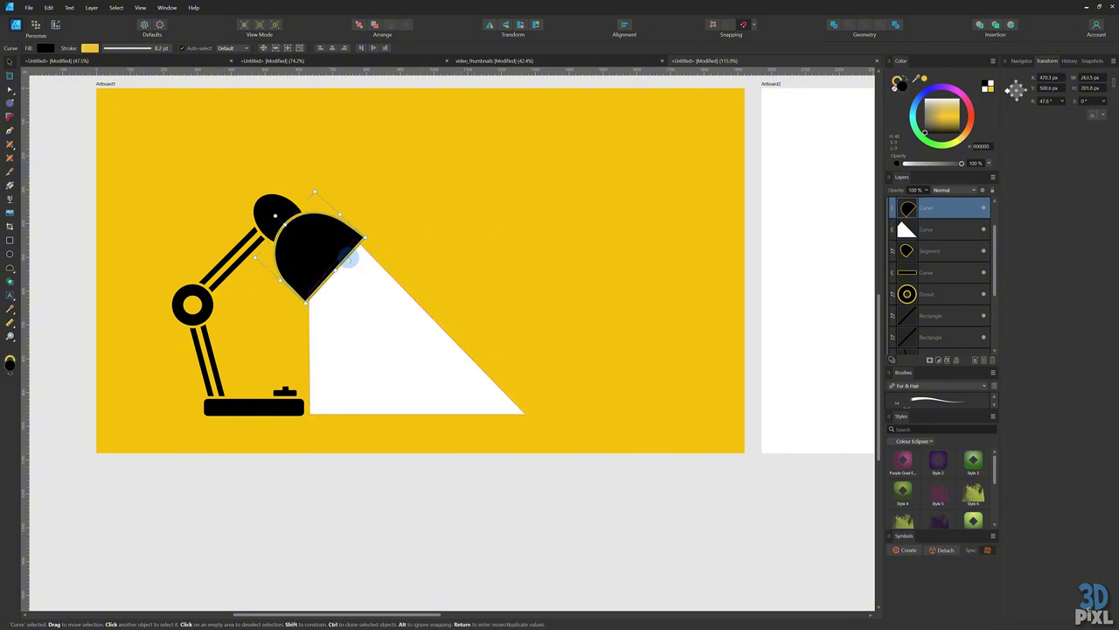
pyautogui.scroll(5, 340, 255)
pyautogui.click(404, 267)
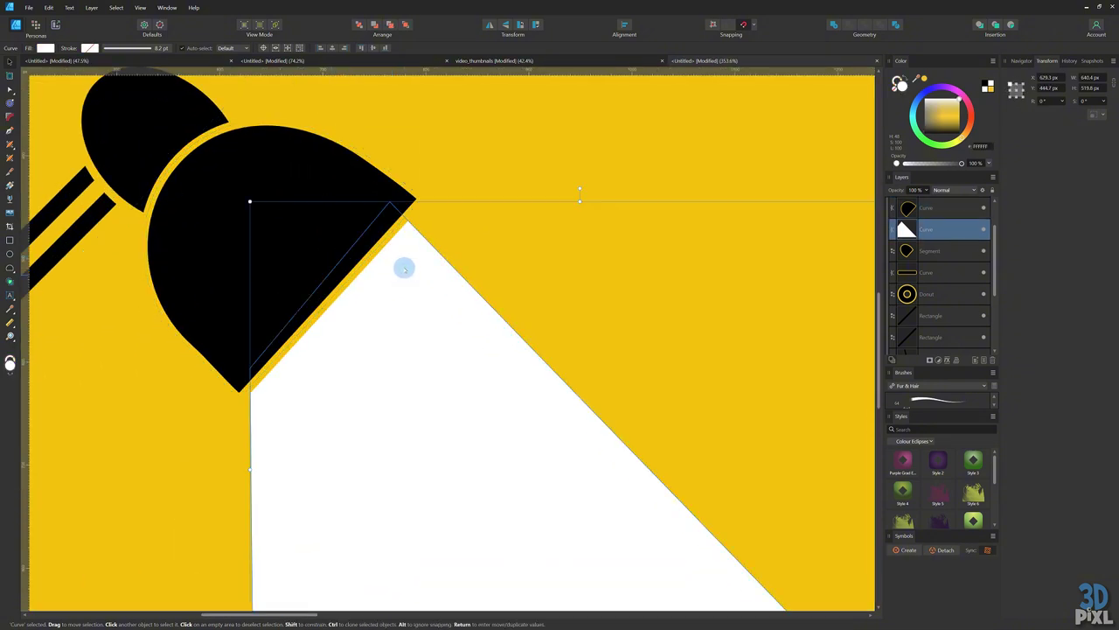
pyautogui.hotkey('ctrl', 'shift', ']')
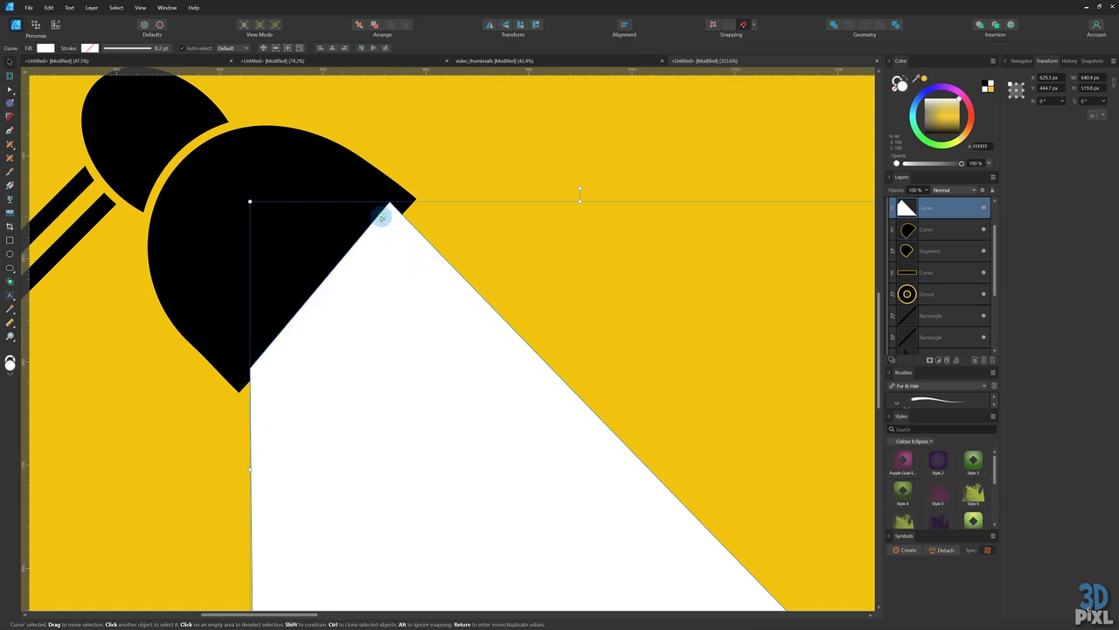
# - Adjust the light beam's two upper nodes so its top edge follows the lampshade's opening
pyautogui.press('a')
pyautogui.moveTo(390, 203); pyautogui.dragTo(402, 213)
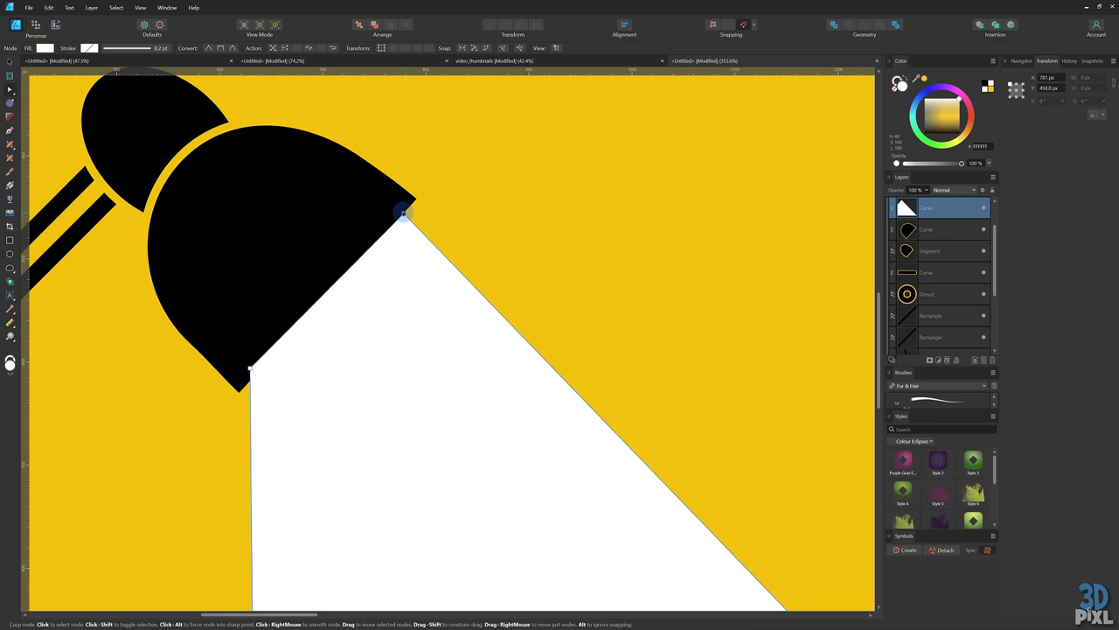
pyautogui.moveTo(250, 368); pyautogui.dragTo(252, 378)
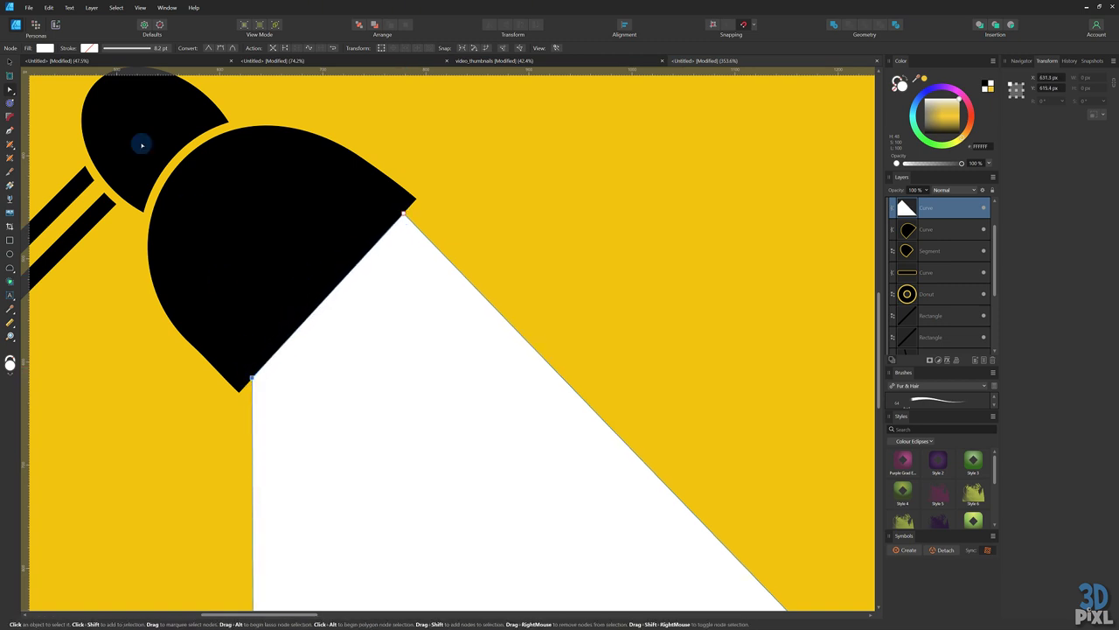
pyautogui.click(8, 64)
pyautogui.scroll(-5, 234, 241)
pyautogui.click(303, 434)
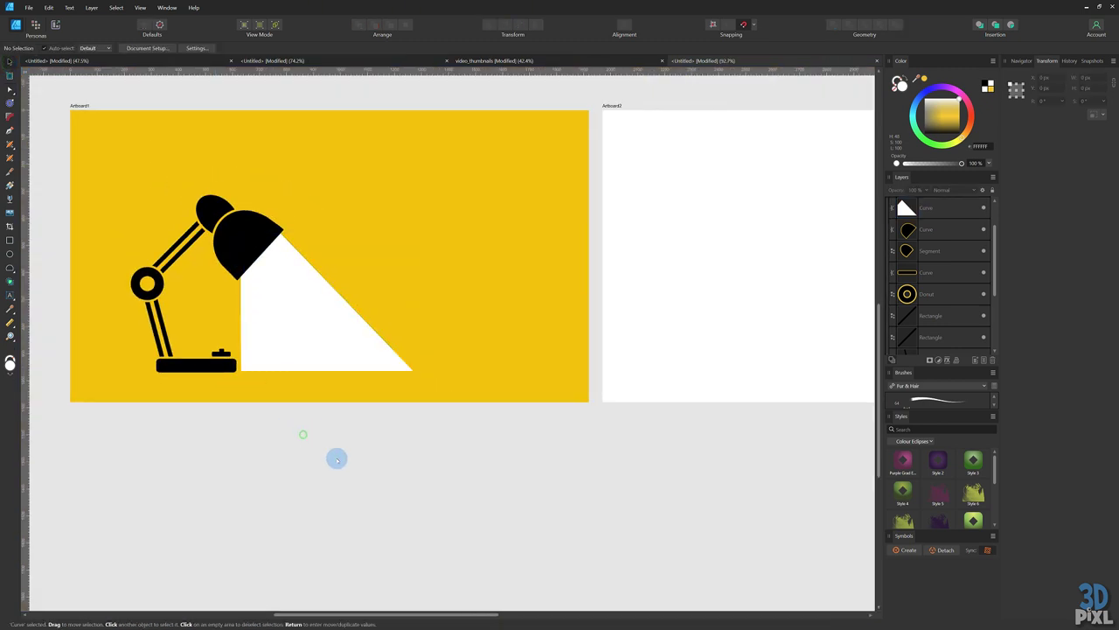
# - Draw a thin black 000000 rectangle about 290 × 13.8 px extending left from the lamp base
pyautogui.hscroll(-3, 547, 435)
pyautogui.scroll(3, 305, 348)
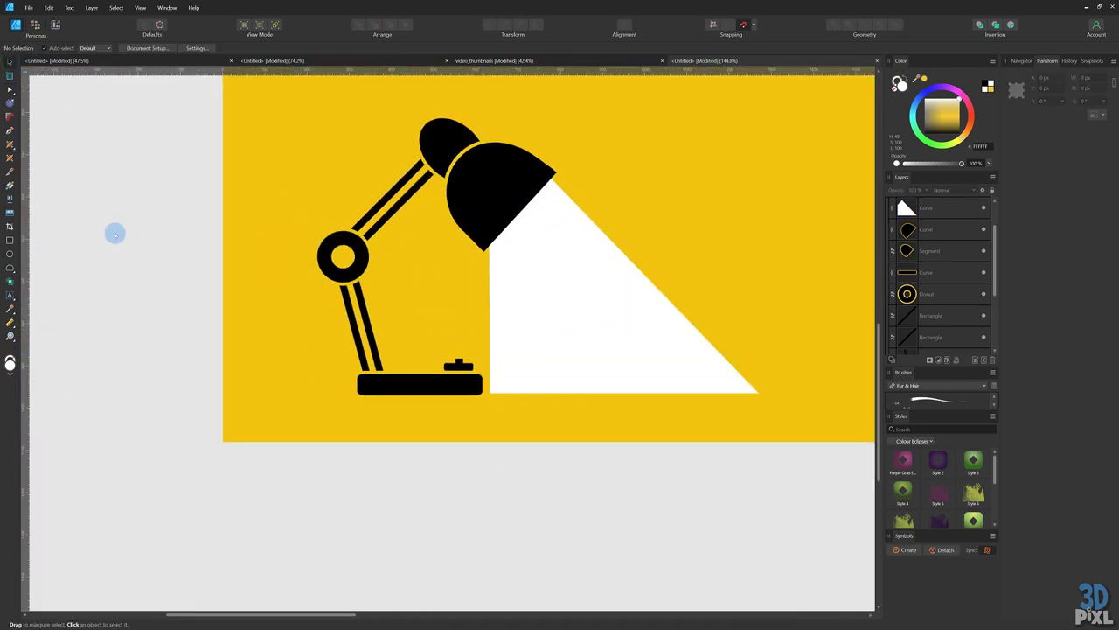
pyautogui.press('m')
pyautogui.moveTo(240, 385); pyautogui.dragTo(489, 373)
pyautogui.moveTo(945, 118); pyautogui.dragTo(845, 172)
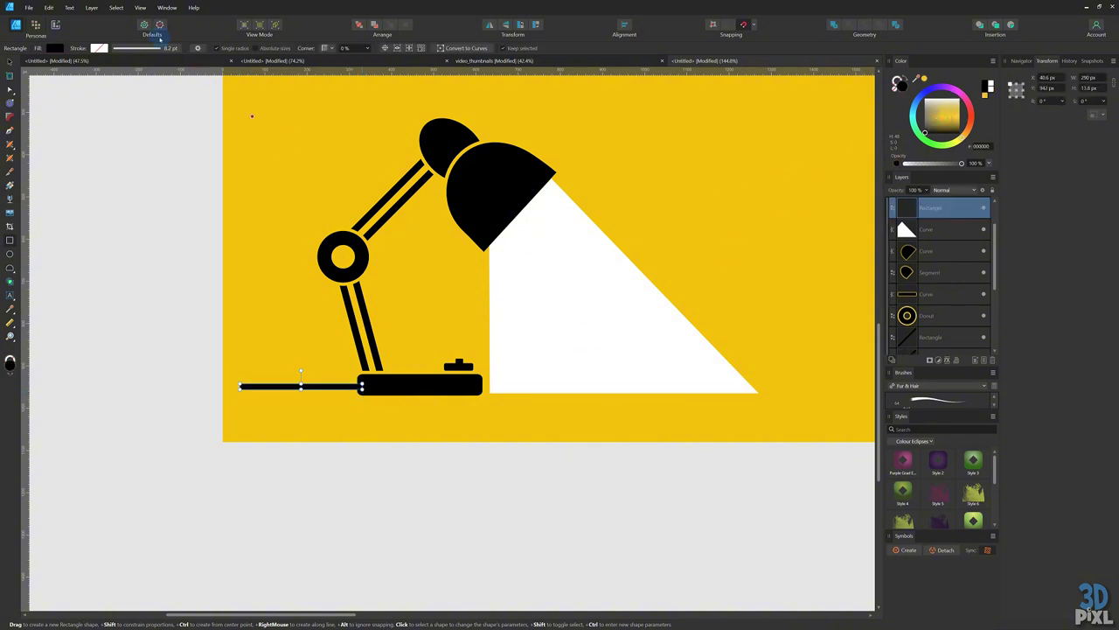
# - Lower the thin black bar to the base's foot and stretch it past the artboard's left edge to about 385 px wide
pyautogui.press('v')
pyautogui.scroll(2, 259, 257)
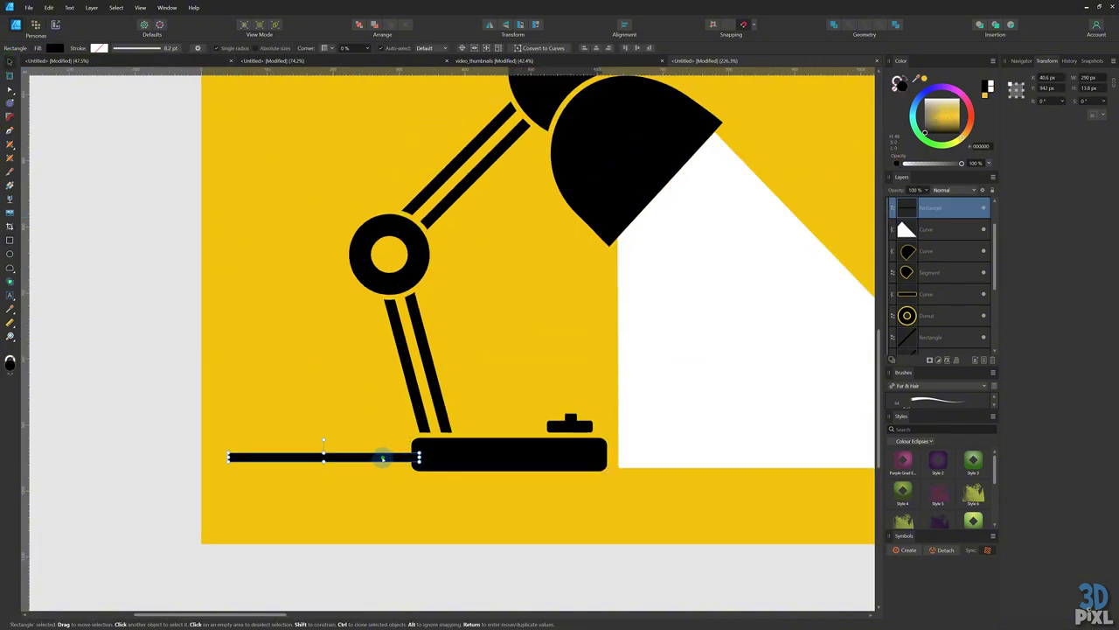
pyautogui.moveTo(381, 473); pyautogui.dragTo(393, 470)
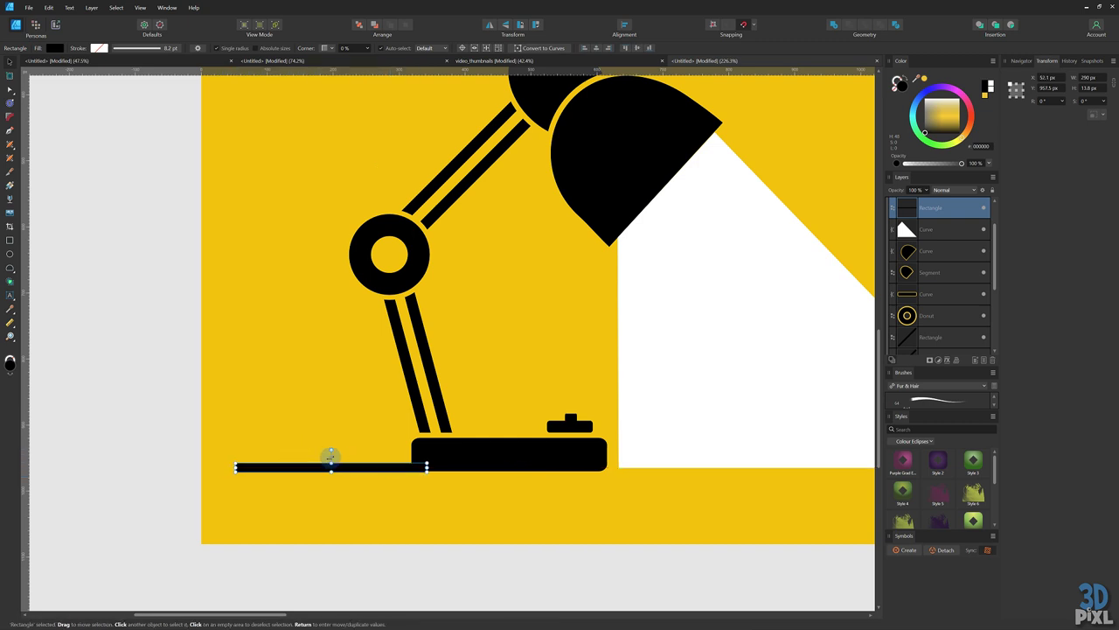
pyautogui.moveTo(235, 468); pyautogui.dragTo(173, 468)
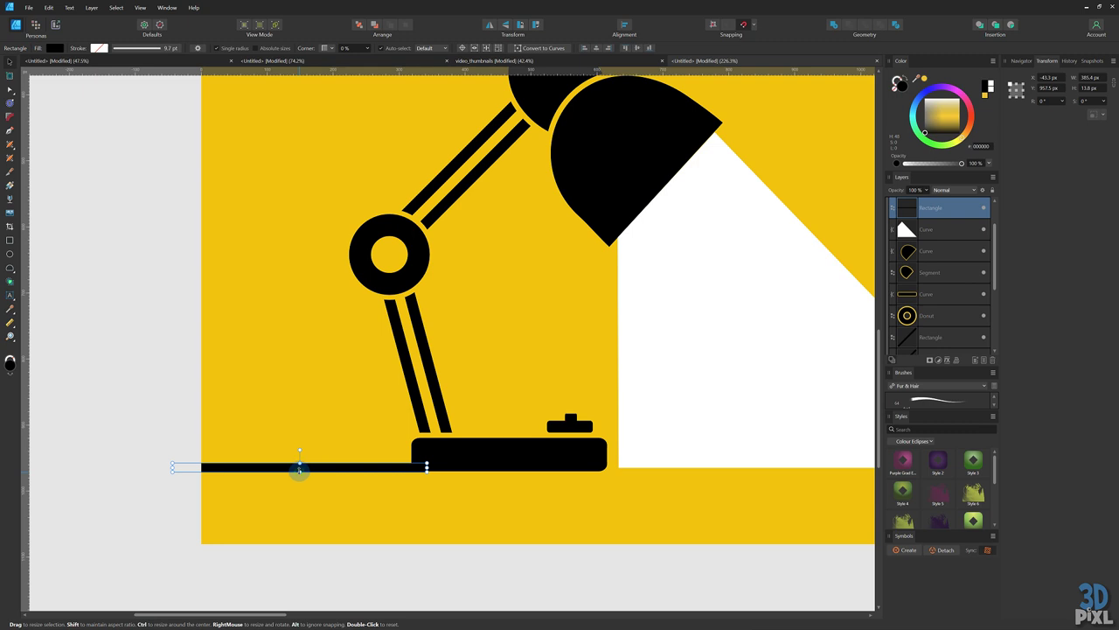
# - Draw a rectangle about 812 × 131 px below the lamp, stacked just above the base, and fill it with yellow F1C30F
pyautogui.click(512, 457)
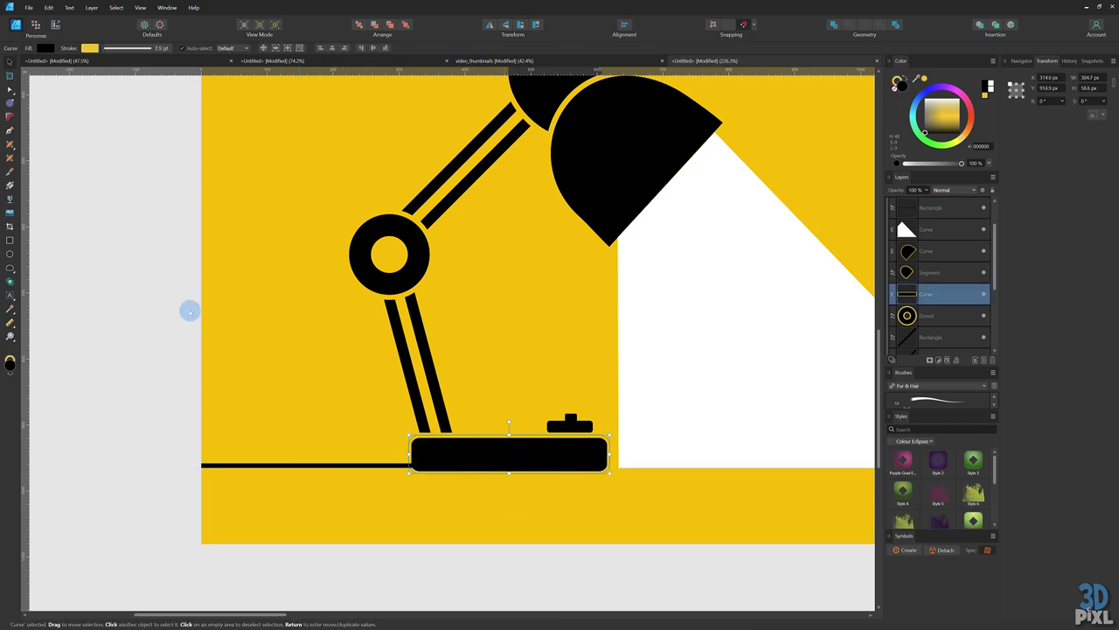
pyautogui.click(10, 239)
pyautogui.moveTo(178, 473); pyautogui.dragTo(715, 559)
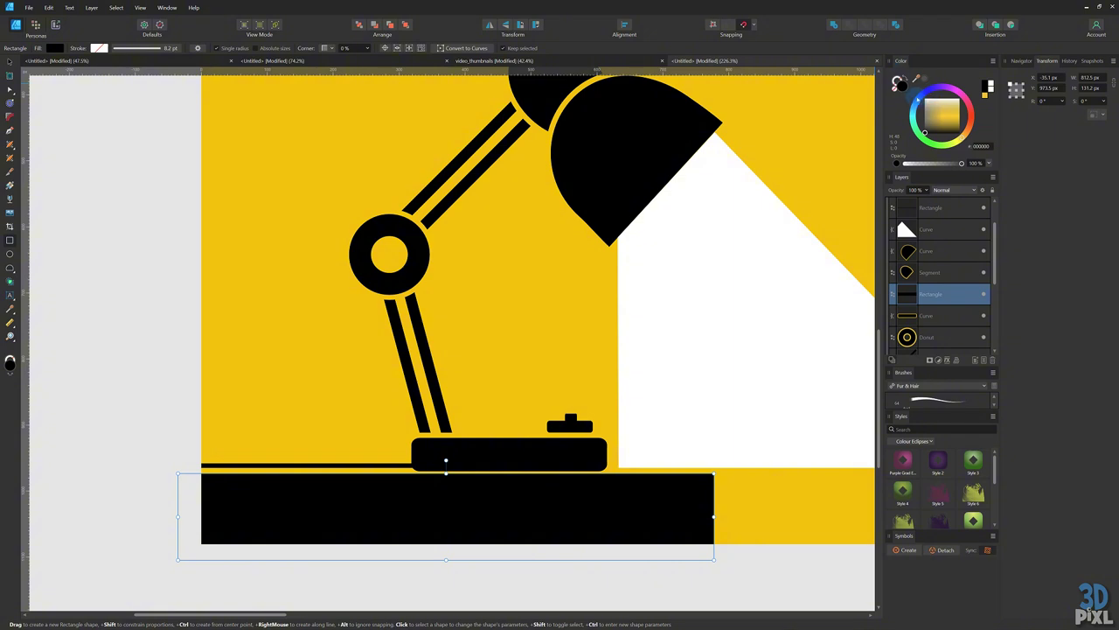
pyautogui.moveTo(916, 79); pyautogui.dragTo(540, 280)
pyautogui.click(898, 83)
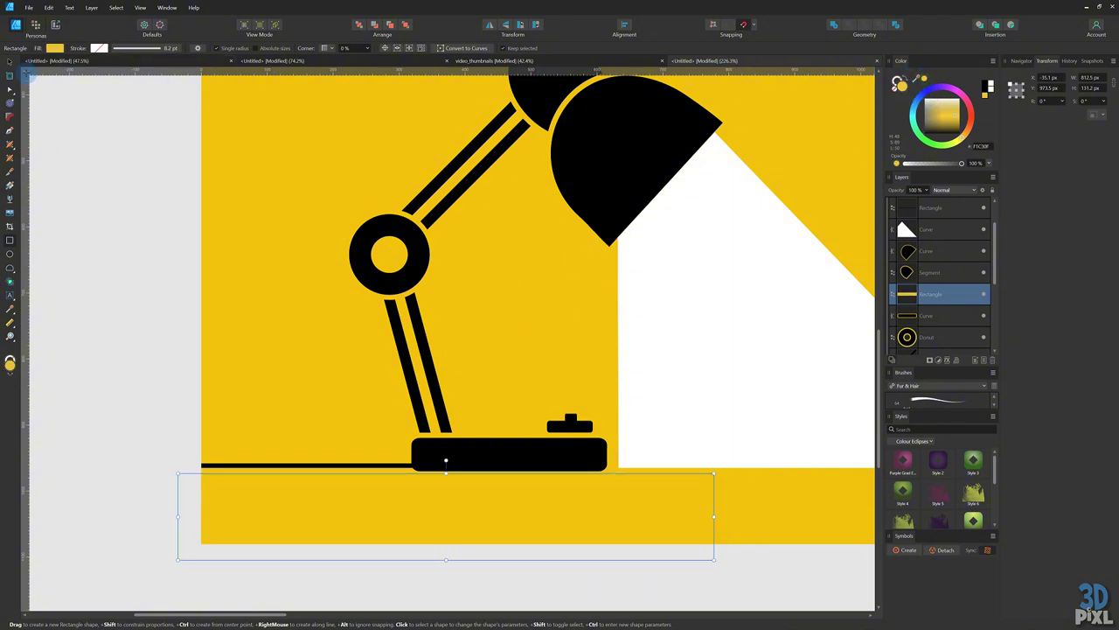
# - Raise the yellow rectangle's top edge over the base's foot to about 140 px high and widen it beyond the beam to about 1413 px
pyautogui.click(10, 60)
pyautogui.moveTo(446, 473); pyautogui.dragTo(445, 465)
pyautogui.moveTo(777, 521); pyautogui.dragTo(468, 460)
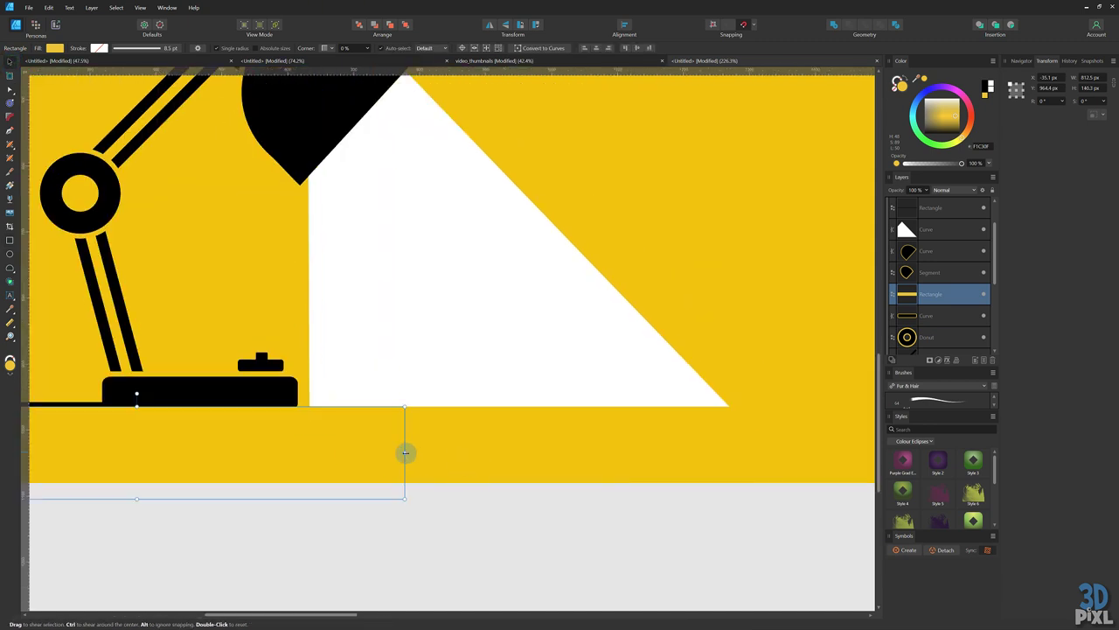
pyautogui.moveTo(399, 454); pyautogui.dragTo(831, 487)
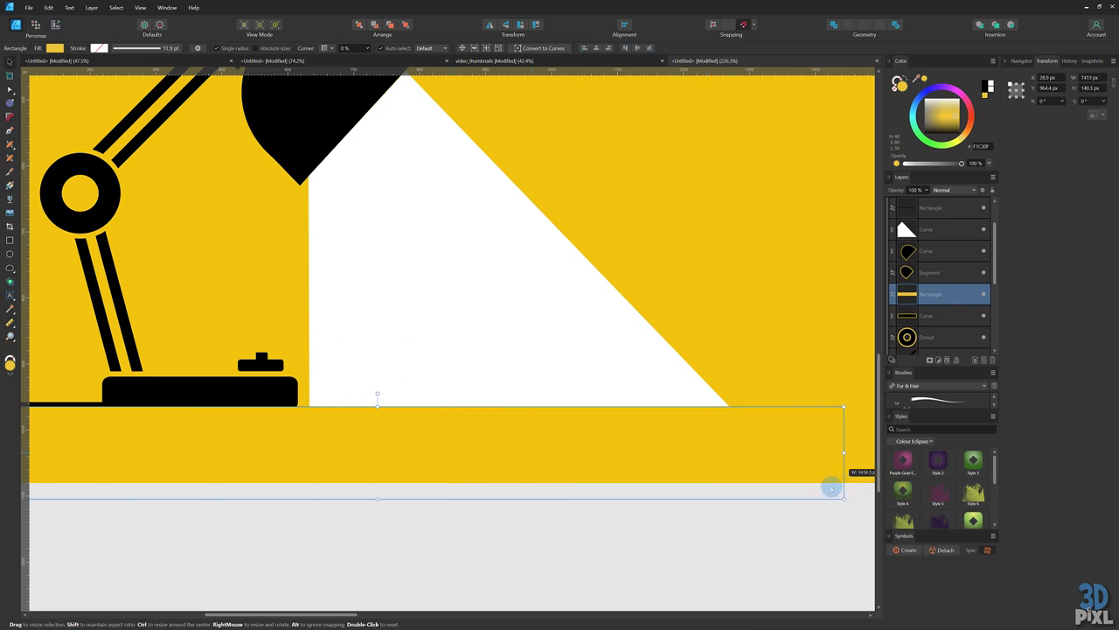
pyautogui.scroll(-4, 516, 471)
pyautogui.click(426, 519)
pyautogui.scroll(1, 358, 443)
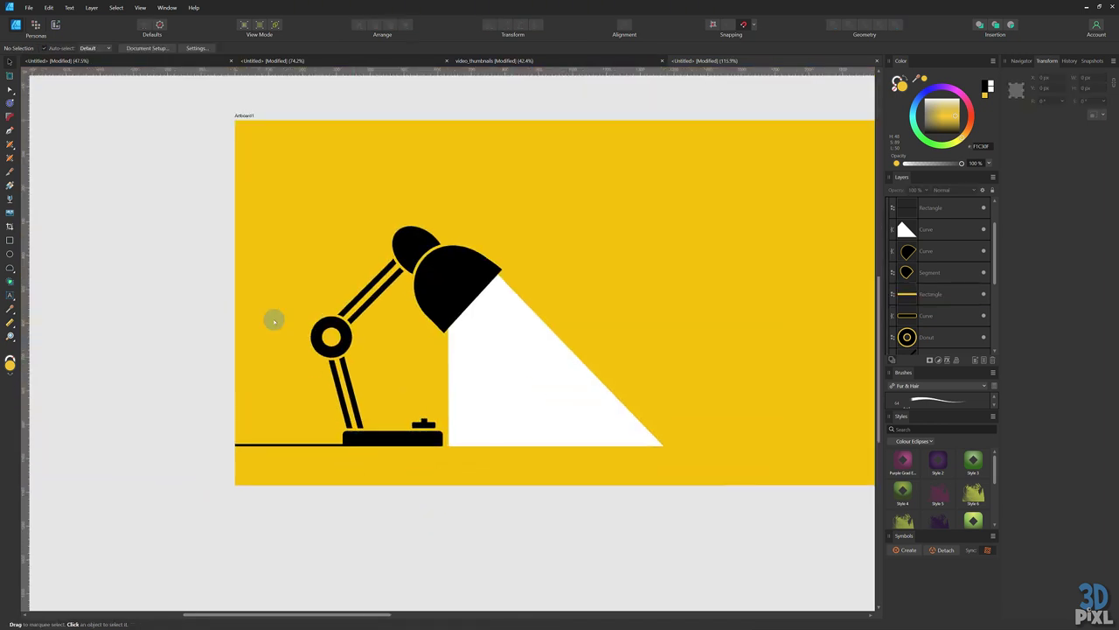
pyautogui.moveTo(121, 163); pyautogui.dragTo(684, 490)
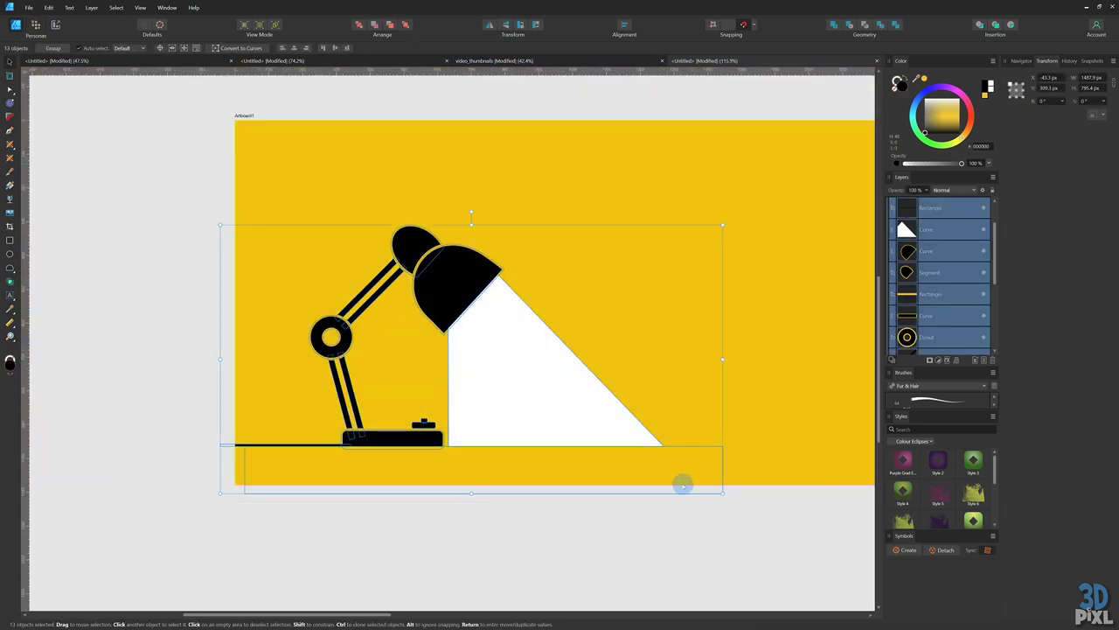
pyautogui.click(123, 266)
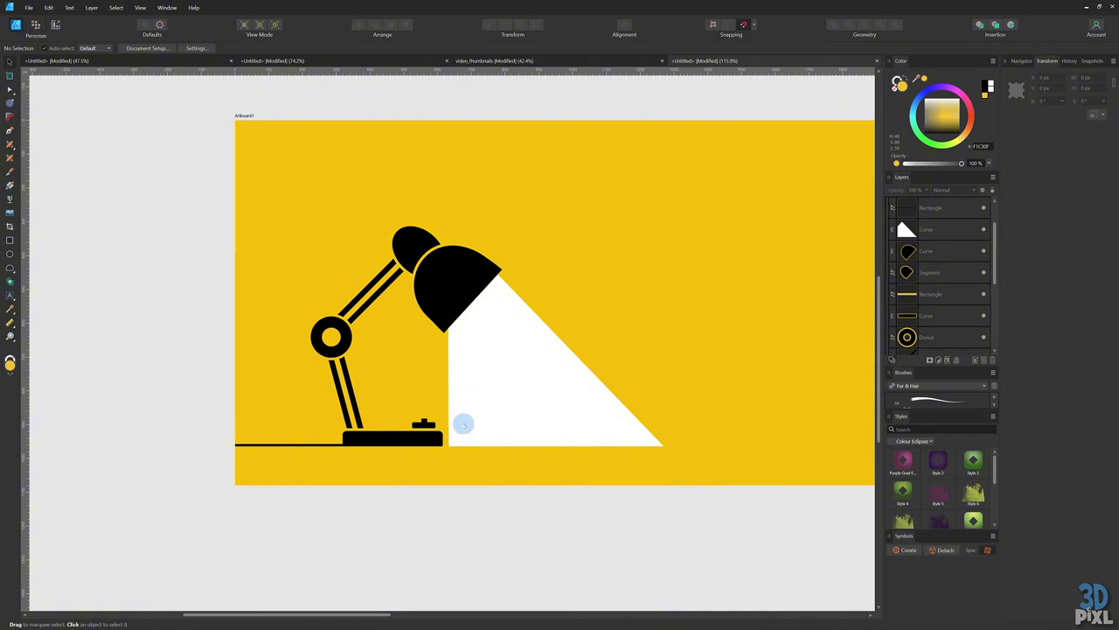
# - Move the switch and its small cap together slightly down, closer to the top of the lamp base
pyautogui.click(423, 424)
pyautogui.hscroll(-2, 425, 426)
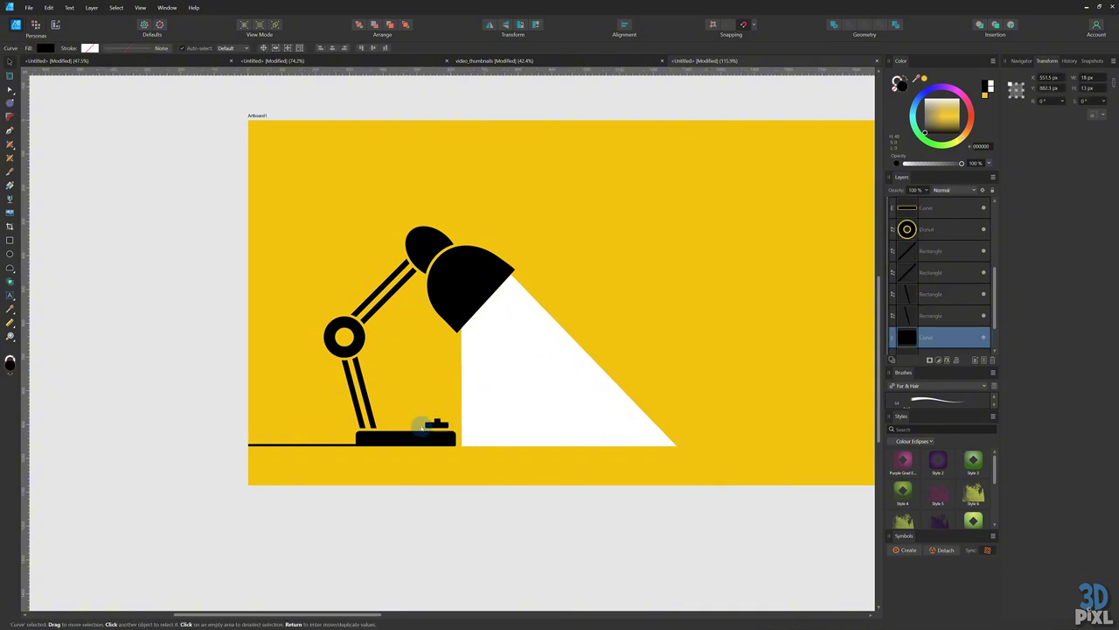
pyautogui.scroll(5, 493, 429)
pyautogui.keyDown('shift'); pyautogui.click(389, 412); pyautogui.keyUp('shift')
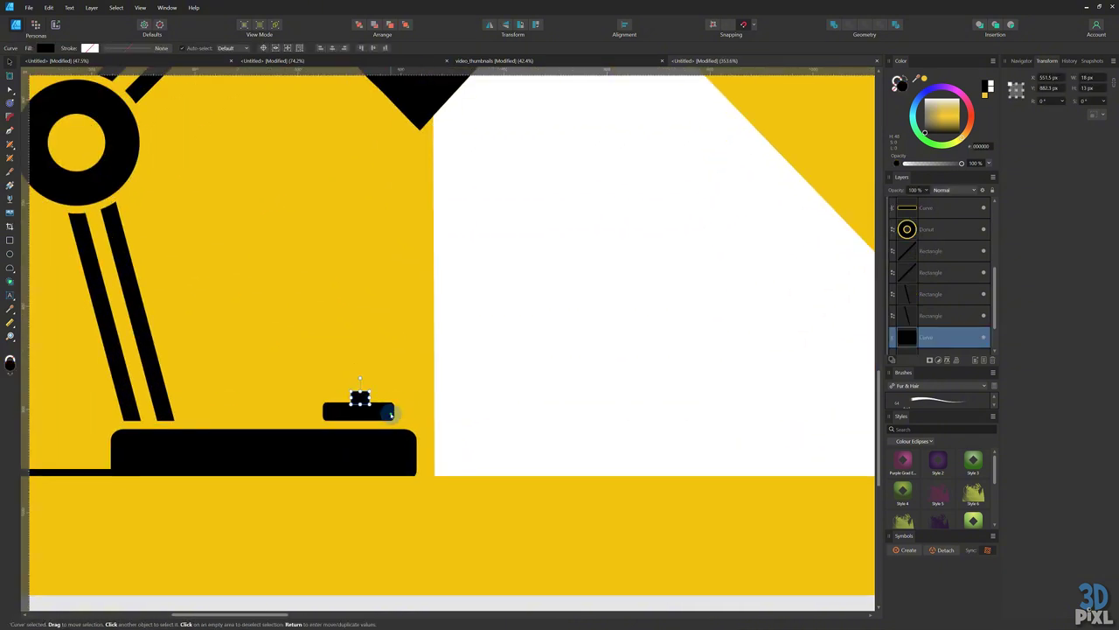
pyautogui.moveTo(391, 419); pyautogui.dragTo(393, 420)
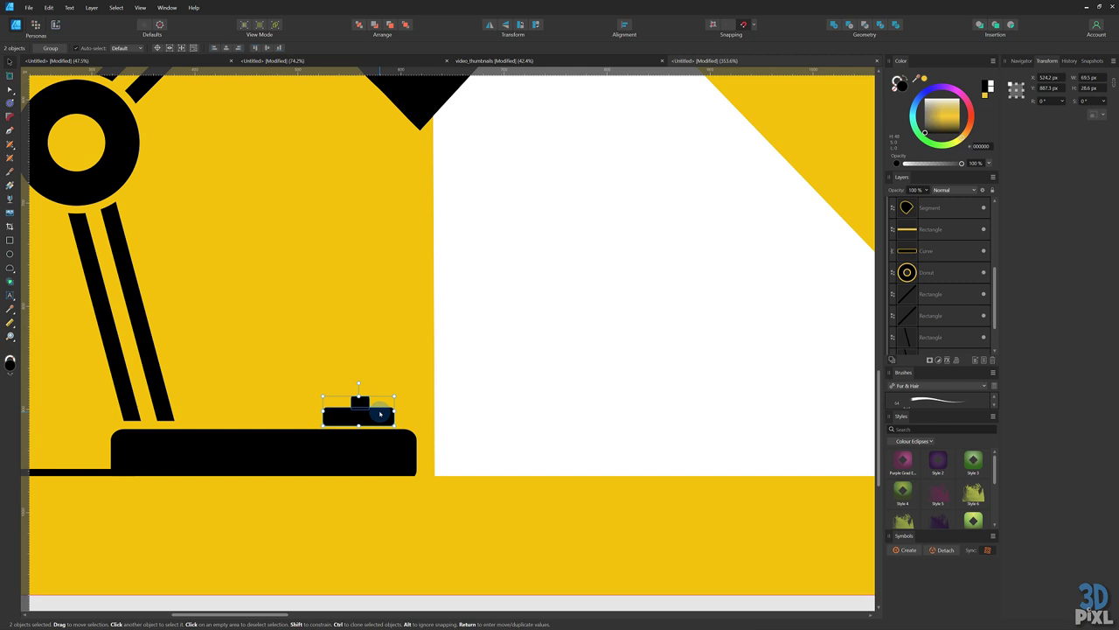
pyautogui.moveTo(380, 413); pyautogui.dragTo(379, 413)
pyautogui.scroll(-4, 408, 384)
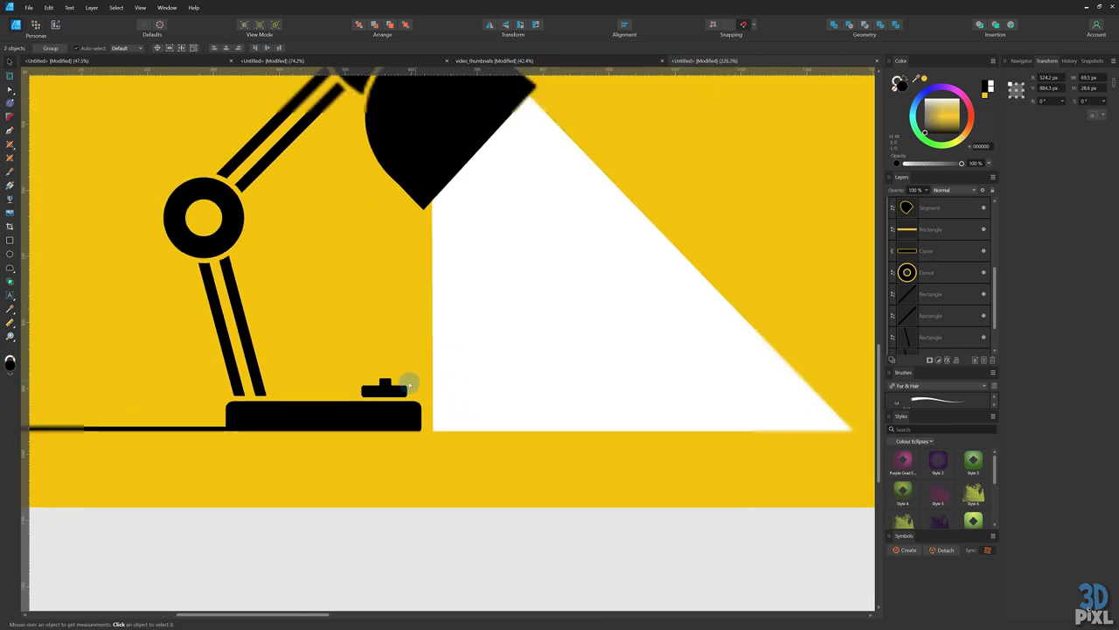
# - Duplicate the large lampshade, giving the copy no outline and a grey 565656 fill
pyautogui.click(407, 210)
pyautogui.moveTo(426, 262); pyautogui.dragTo(383, 340)
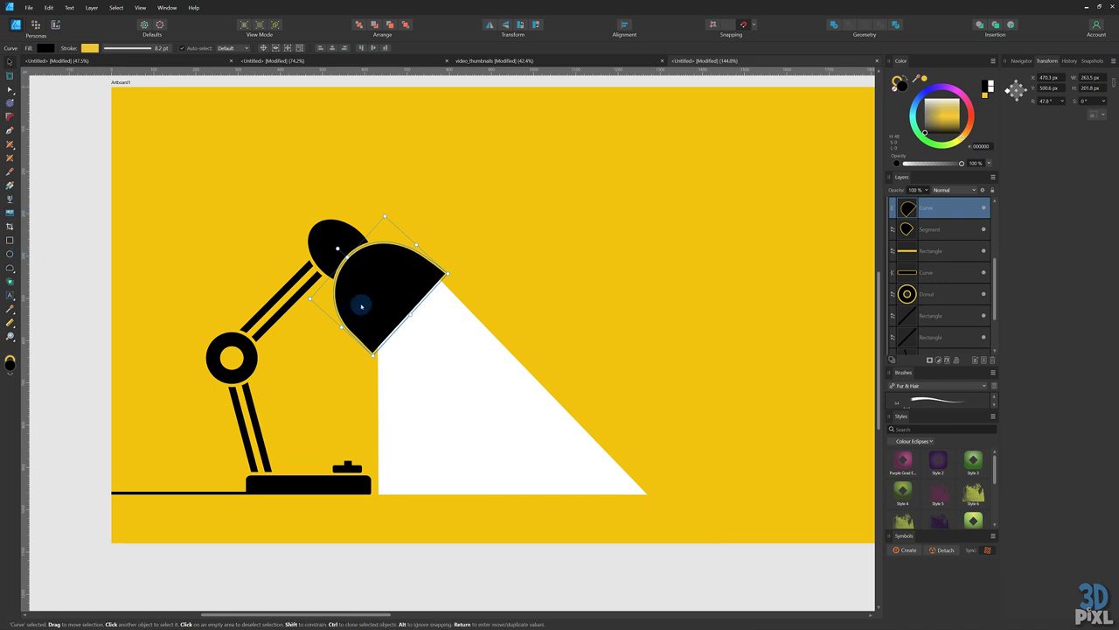
pyautogui.hotkey('ctrl', 'j')
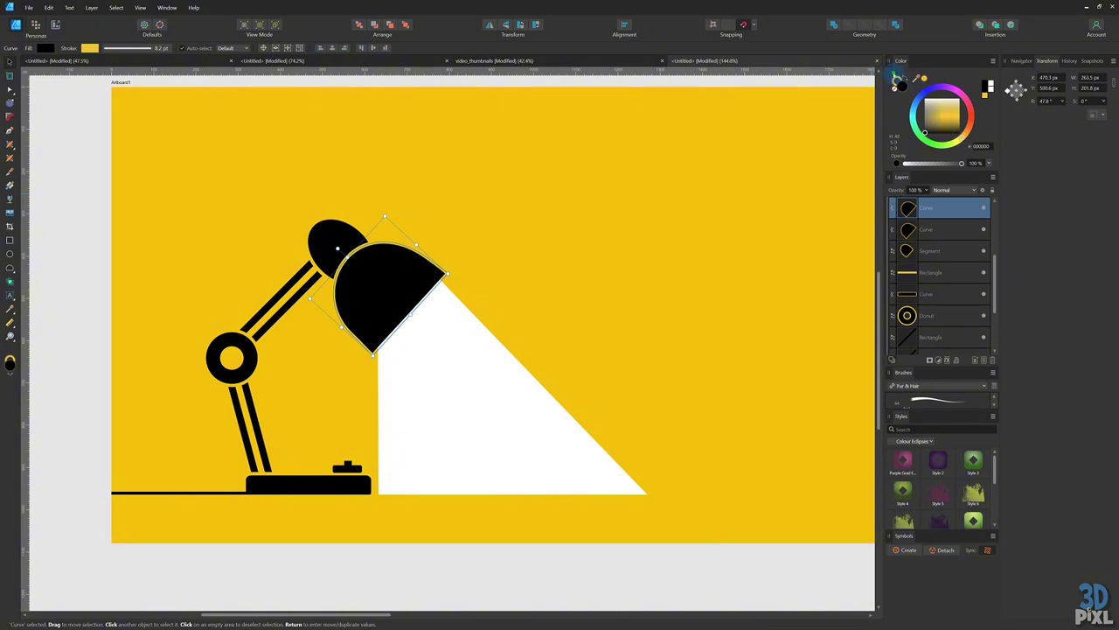
pyautogui.click(895, 88)
pyautogui.click(903, 87)
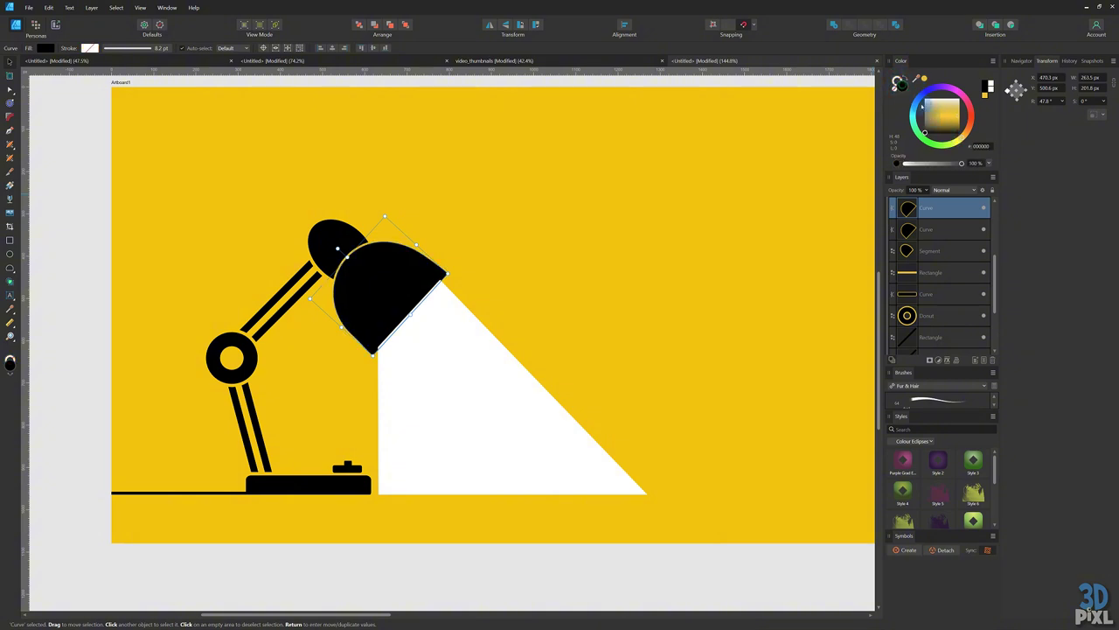
pyautogui.click(925, 121)
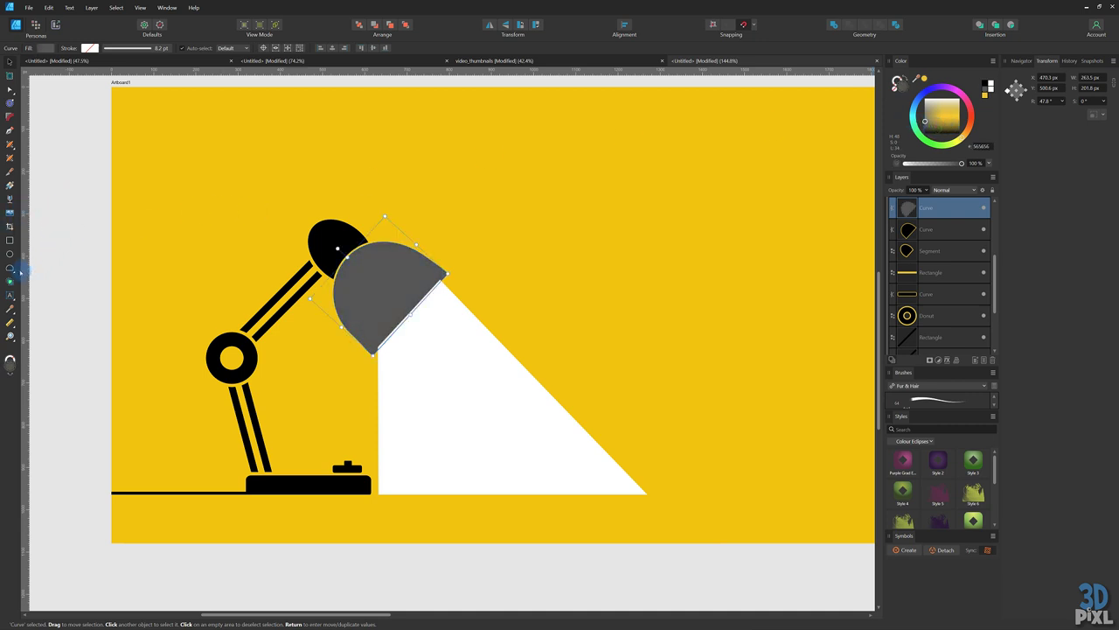
# - Apply a linear gradient to the lampshade copy, from grey near its upper-right rim to black 000000 toward the lower left
pyautogui.press('space')
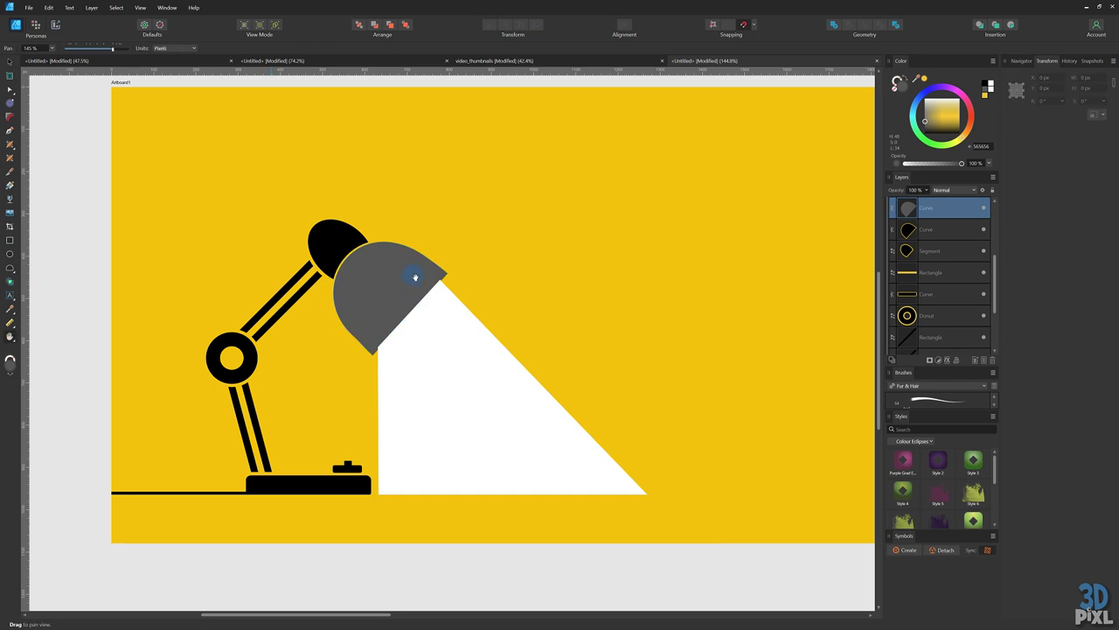
pyautogui.moveTo(415, 277)
pyautogui.mouseDown()
pyautogui.moveTo(359, 315)
pyautogui.moveTo(424, 287)
pyautogui.mouseUp()
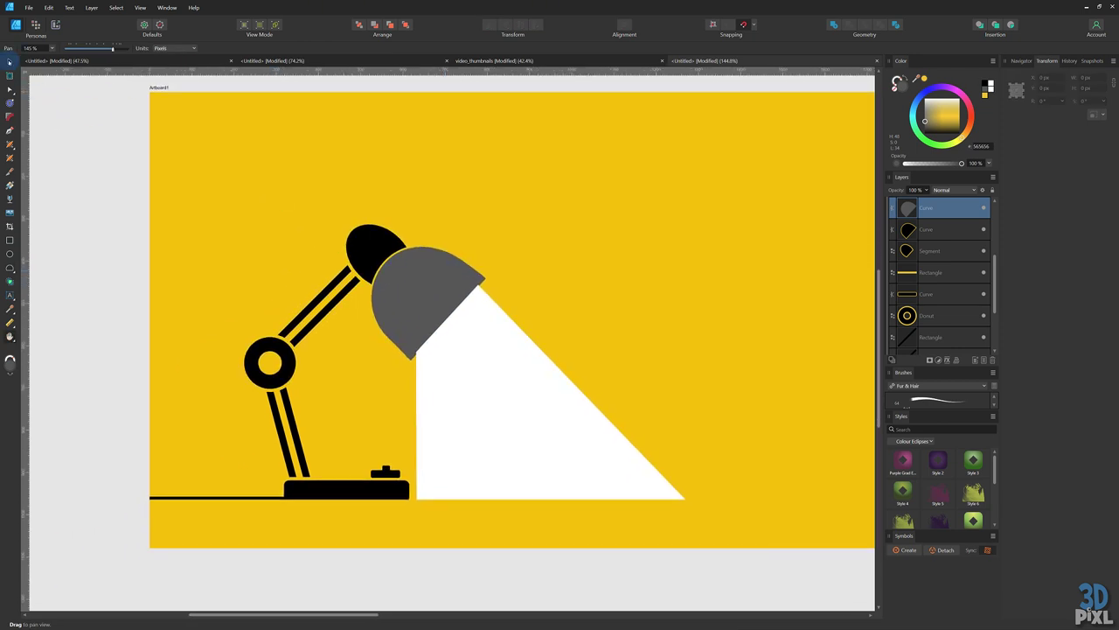
pyautogui.press('g')
pyautogui.moveTo(428, 268); pyautogui.dragTo(390, 313)
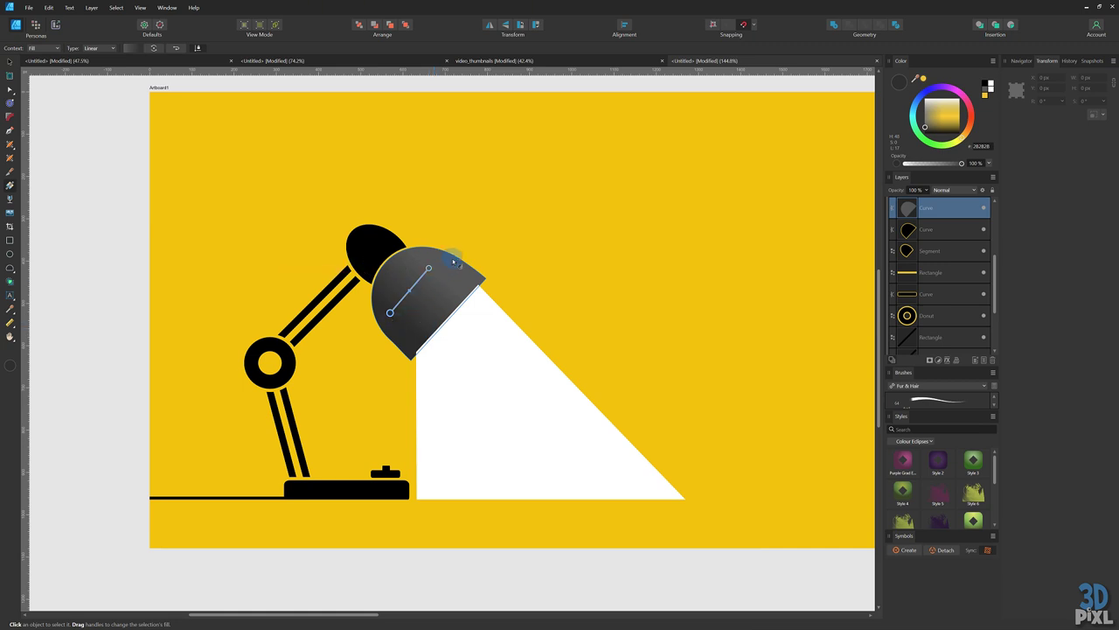
pyautogui.moveTo(453, 259); pyautogui.dragTo(425, 299)
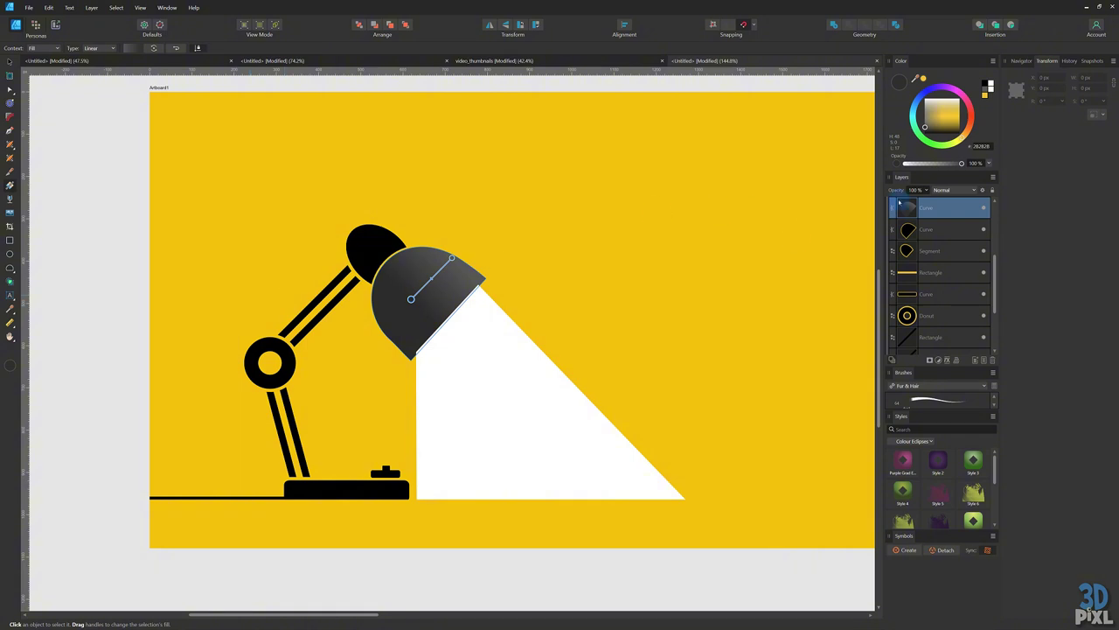
pyautogui.moveTo(930, 119); pyautogui.dragTo(927, 139)
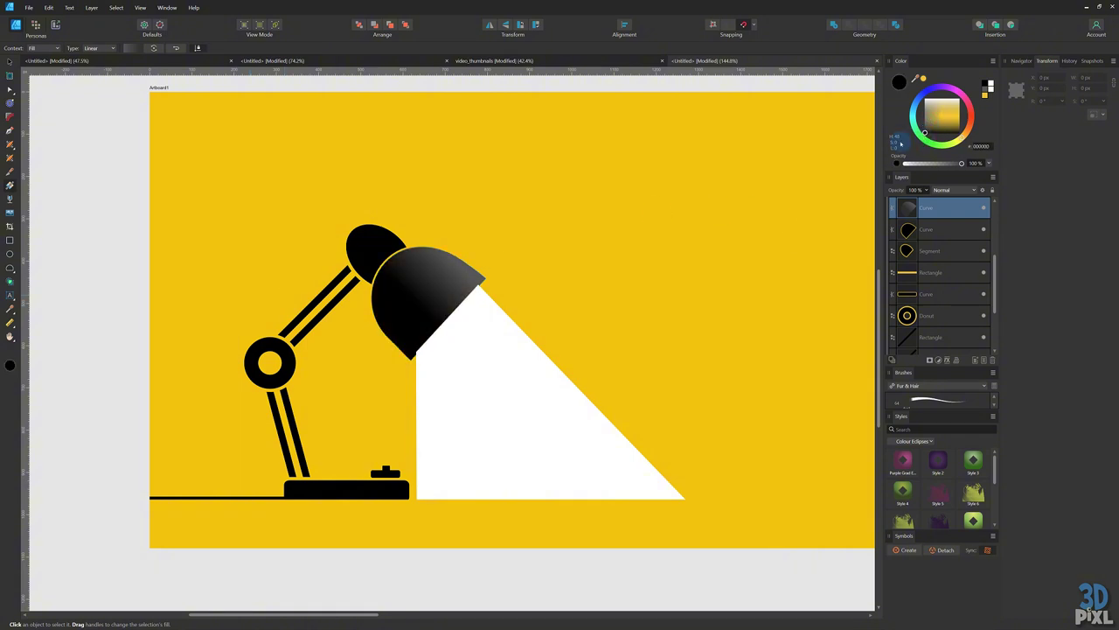
pyautogui.press('v')
pyautogui.click(193, 132)
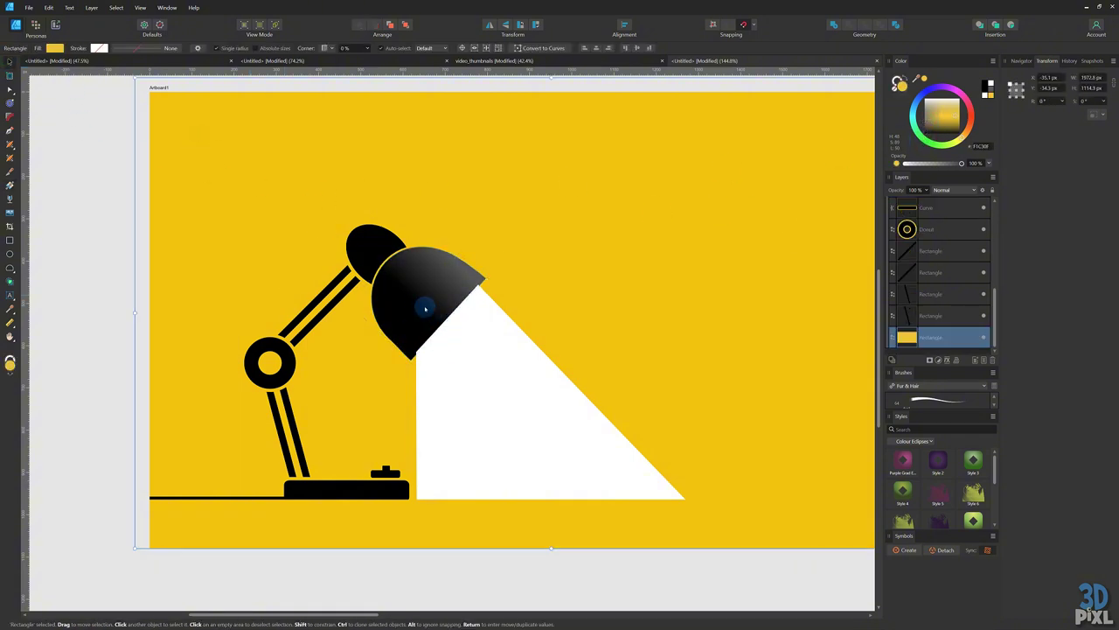
# - Duplicate the small rear cap of the lampshade and remove the copy's yellow outline
pyautogui.click(358, 248)
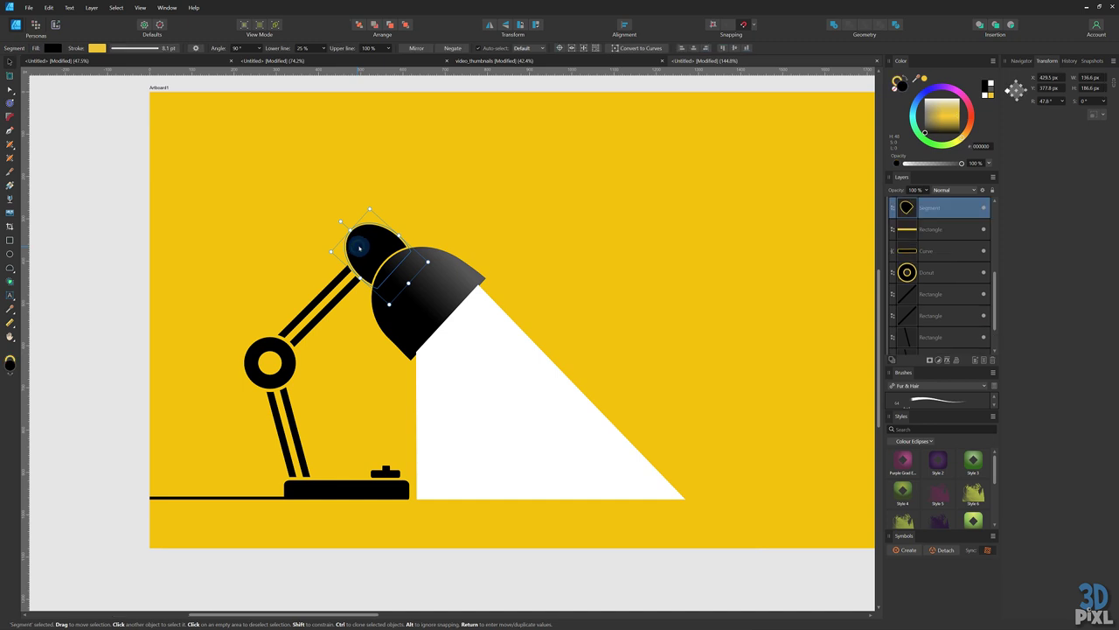
pyautogui.hotkey('ctrl', 'j')
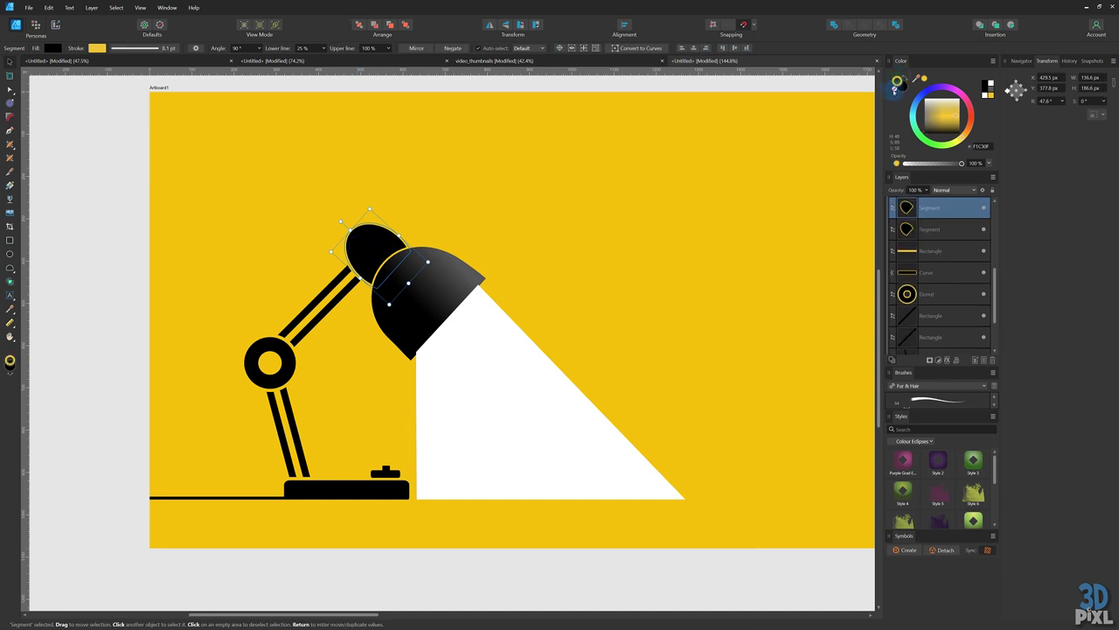
pyautogui.click(894, 90)
pyautogui.click(372, 240)
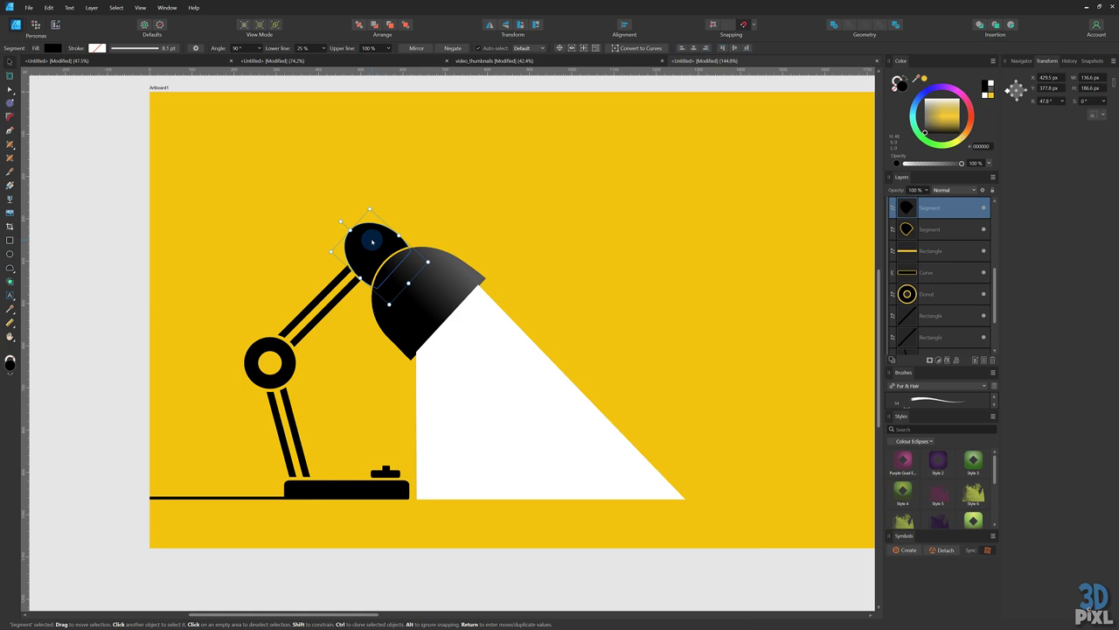
# - Apply a diagonal linear gradient to the rear cap copy, from black at the lower left to grey 4D4D4D at the upper right
pyautogui.press('g')
pyautogui.moveTo(390, 239); pyautogui.dragTo(355, 268)
pyautogui.moveTo(390, 240); pyautogui.dragTo(383, 240)
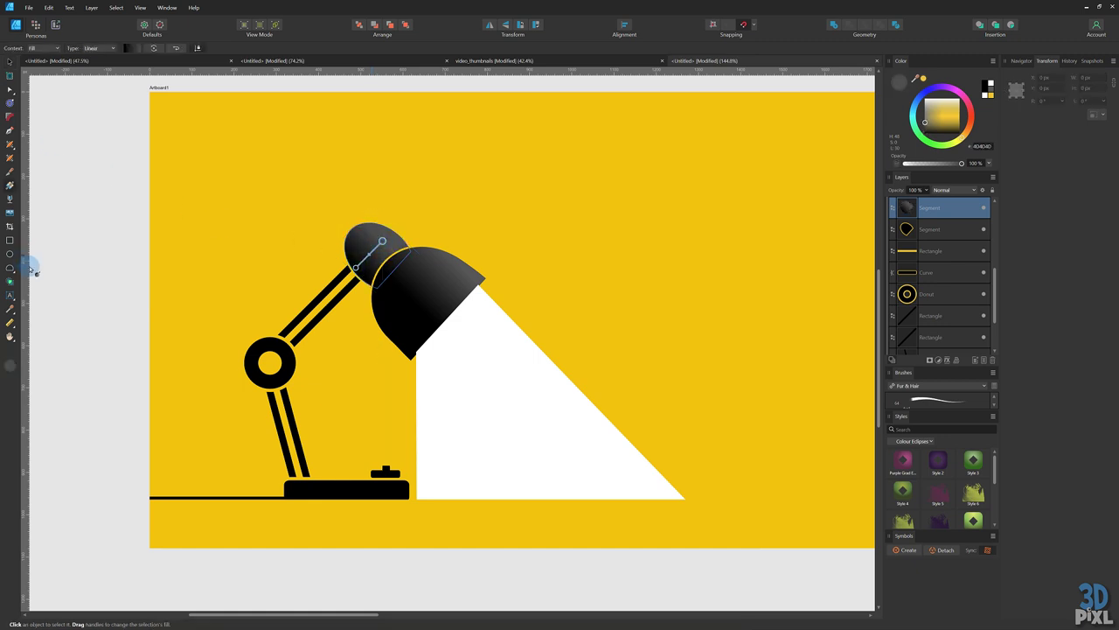
pyautogui.press('v')
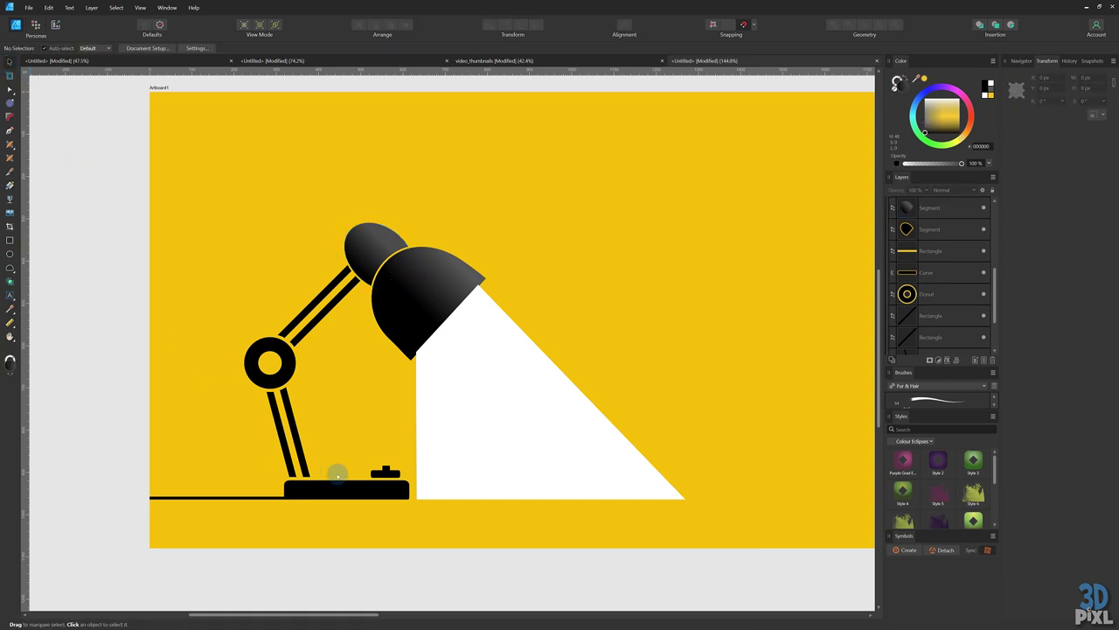
# - Duplicate the lamp base and remove the copy's yellow outline
pyautogui.click(348, 488)
pyautogui.hotkey('ctrl', 'j')
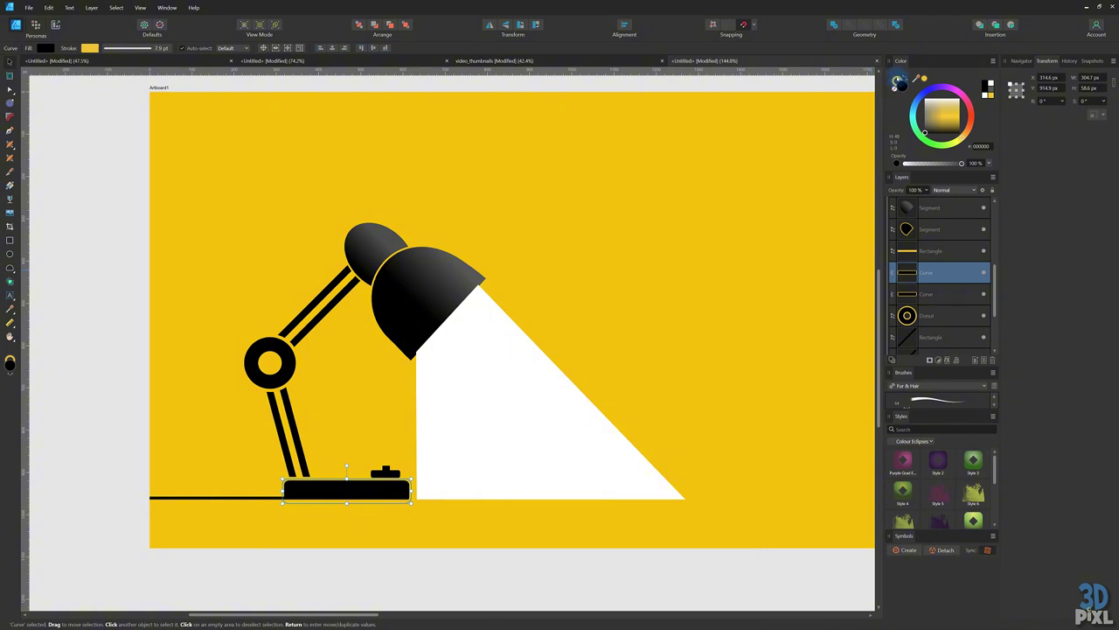
pyautogui.click(897, 81)
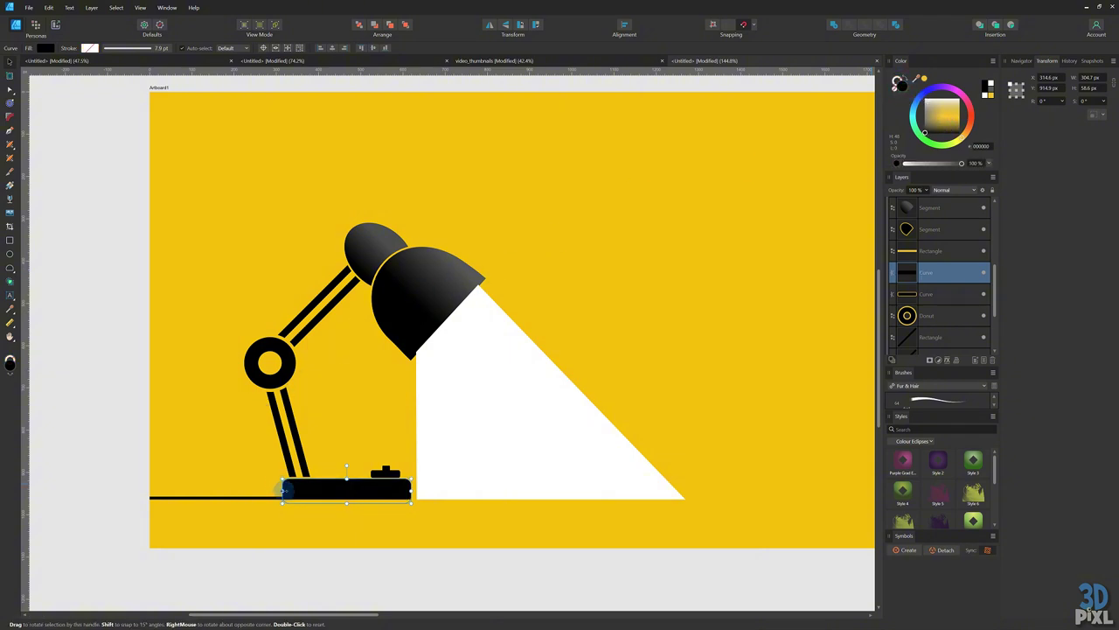
# - Apply a near-vertical linear gradient to the base copy, from black at the bottom to grey 4D4D4D at the top
pyautogui.press('g')
pyautogui.moveTo(351, 490); pyautogui.dragTo(351, 479)
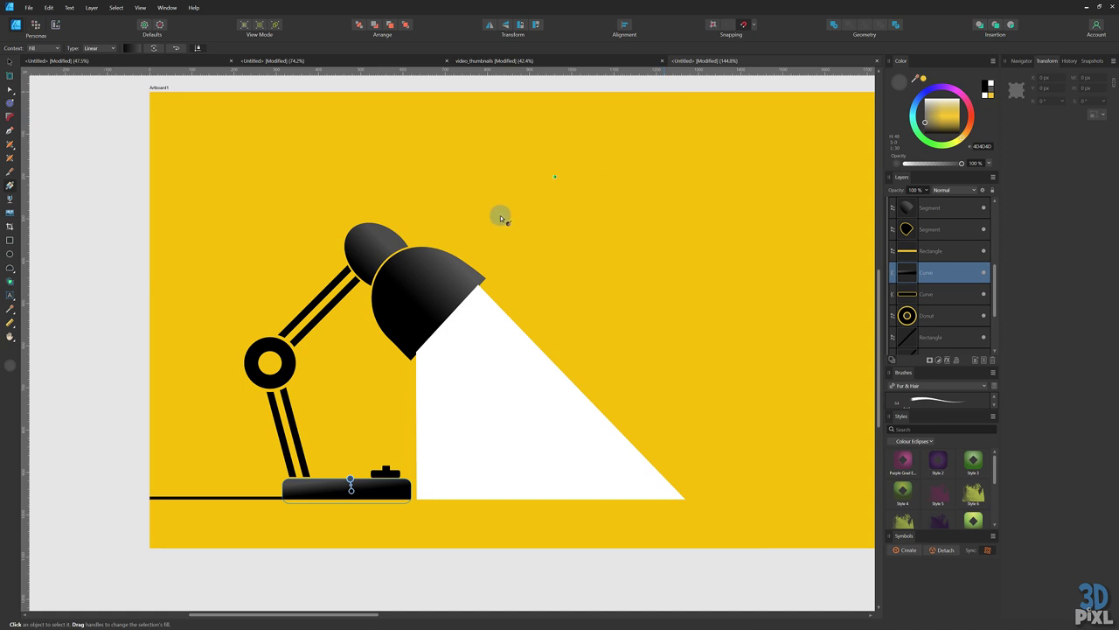
pyautogui.moveTo(366, 478)
pyautogui.mouseDown()
pyautogui.moveTo(347, 492)
pyautogui.moveTo(359, 475)
pyautogui.moveTo(353, 465)
pyautogui.moveTo(323, 479)
pyautogui.moveTo(332, 473)
pyautogui.mouseUp()
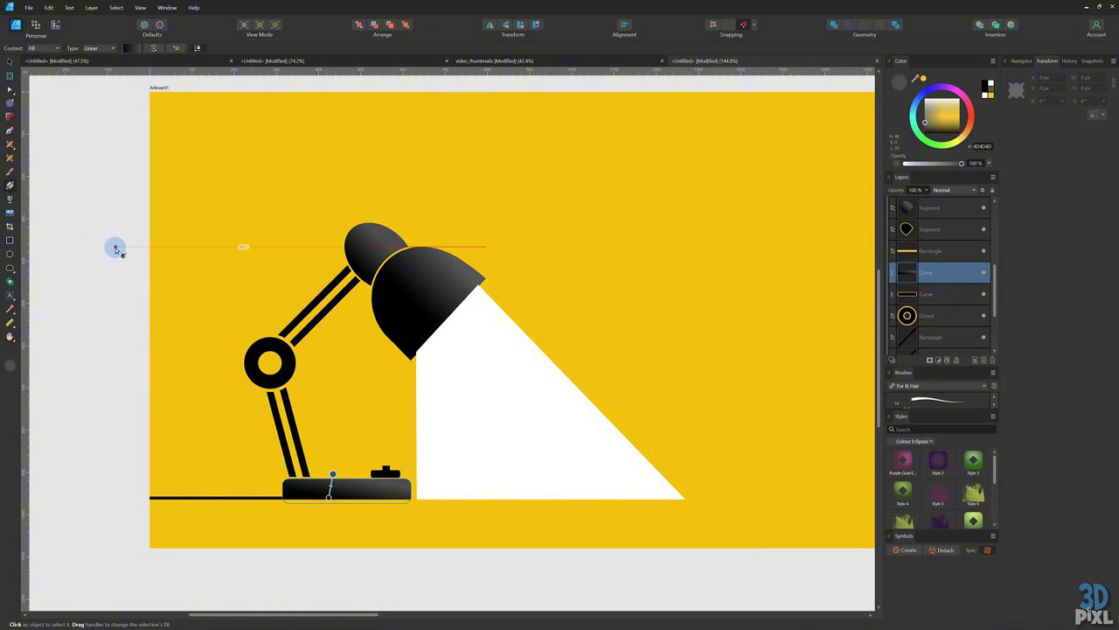
pyautogui.click(12, 61)
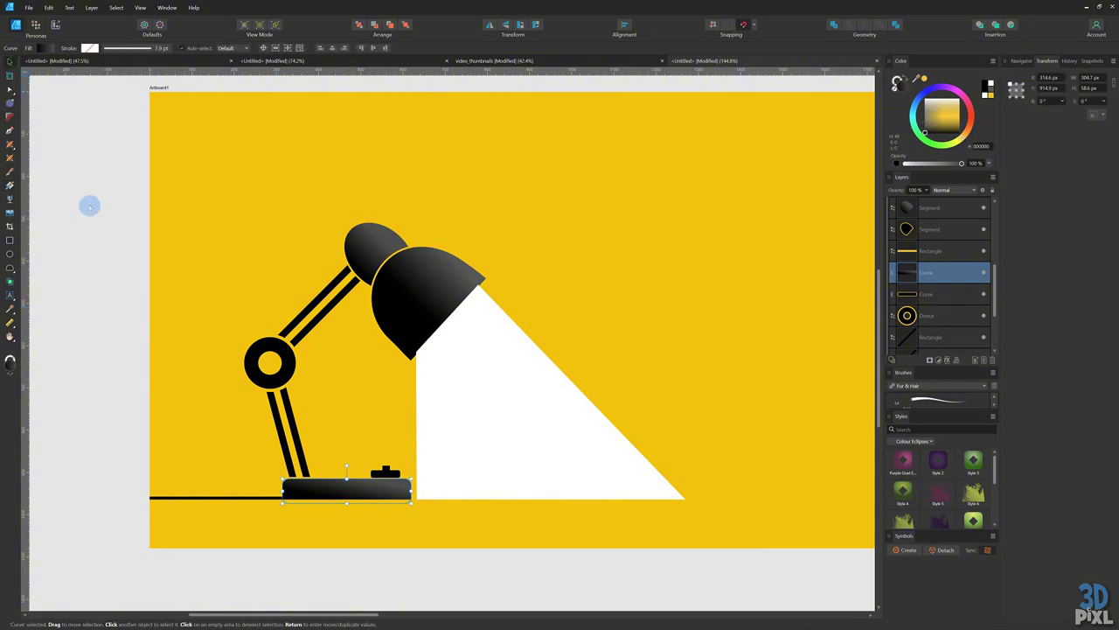
# - Draw a straight diagonal Pen line with a 41 pt stroke across the lamp, spanning about 838 × 785 px and rising to the right
pyautogui.press('p')
pyautogui.moveTo(219, 490); pyautogui.dragTo(573, 160)
pyautogui.click(126, 48)
pyautogui.moveTo(127, 79); pyautogui.dragTo(150, 78)
pyautogui.press('v')
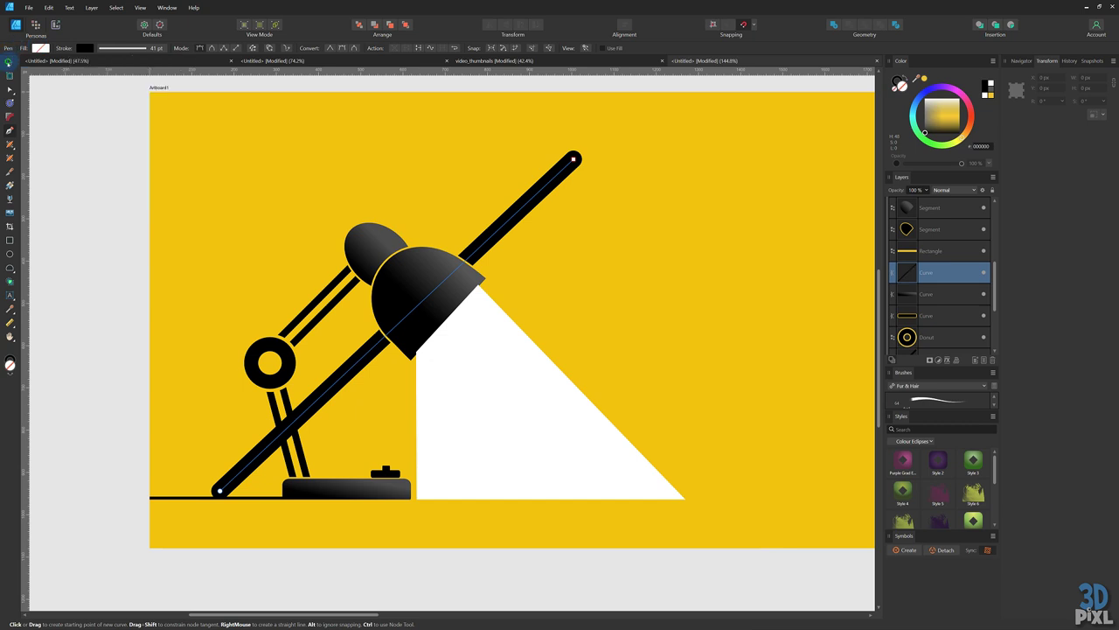
# - Set the diagonal line's stroke to magenta FF00D2 and bring the line in front of the lampshade
pyautogui.click(899, 84)
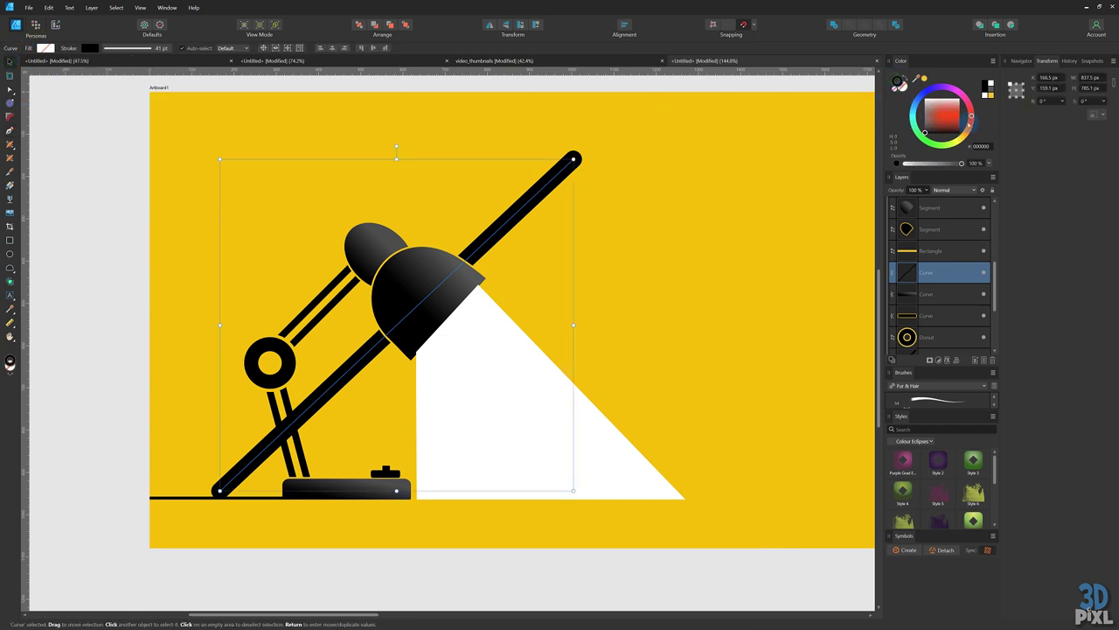
pyautogui.click(960, 95)
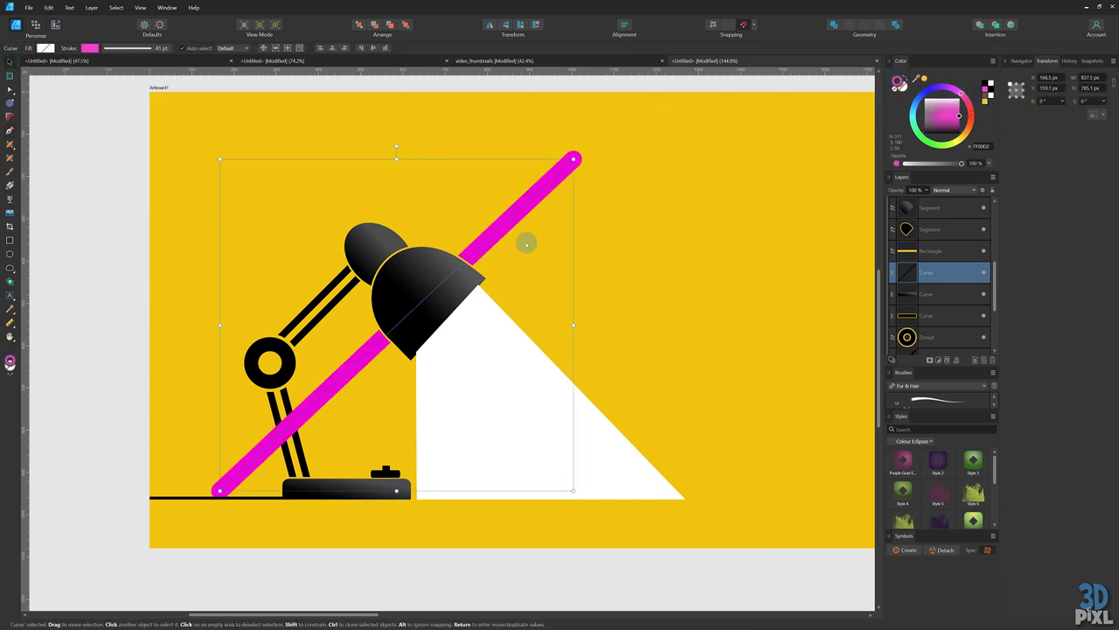
pyautogui.hotkey('ctrl', 'shift', ']')
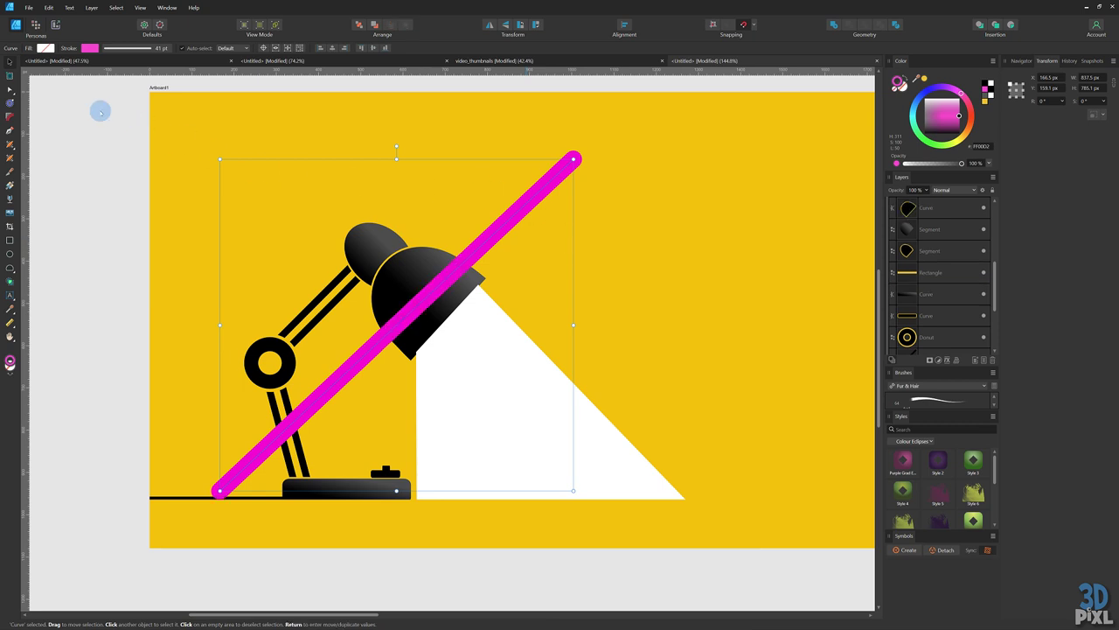
# - Tilt the base copy's gradient parallel to the magenta line by moving its grey end up and to the right
pyautogui.click(373, 493)
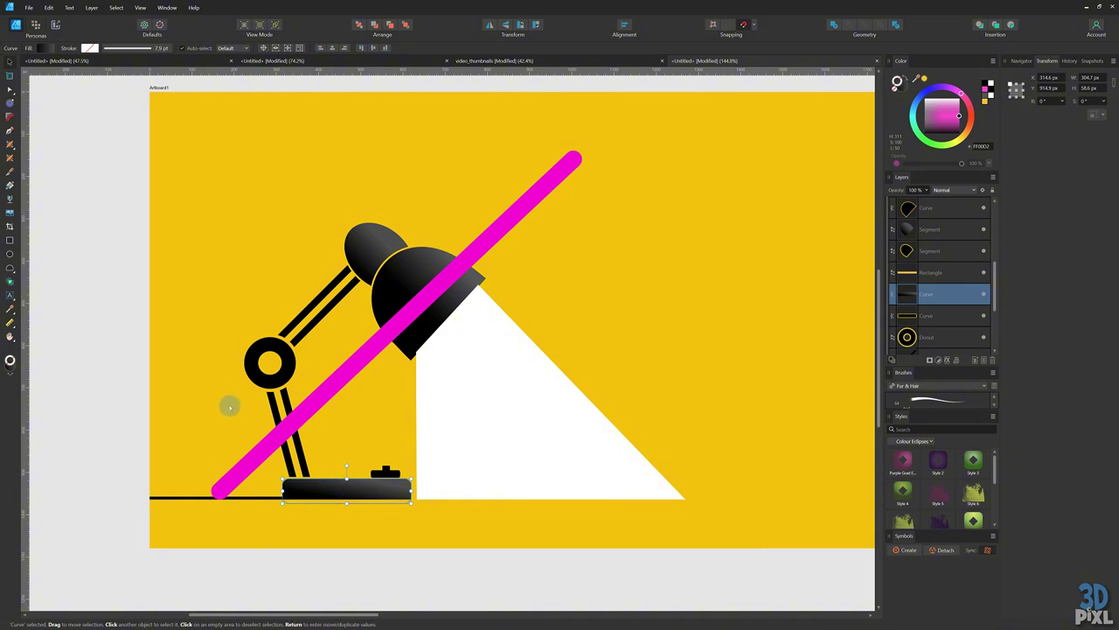
pyautogui.press('g')
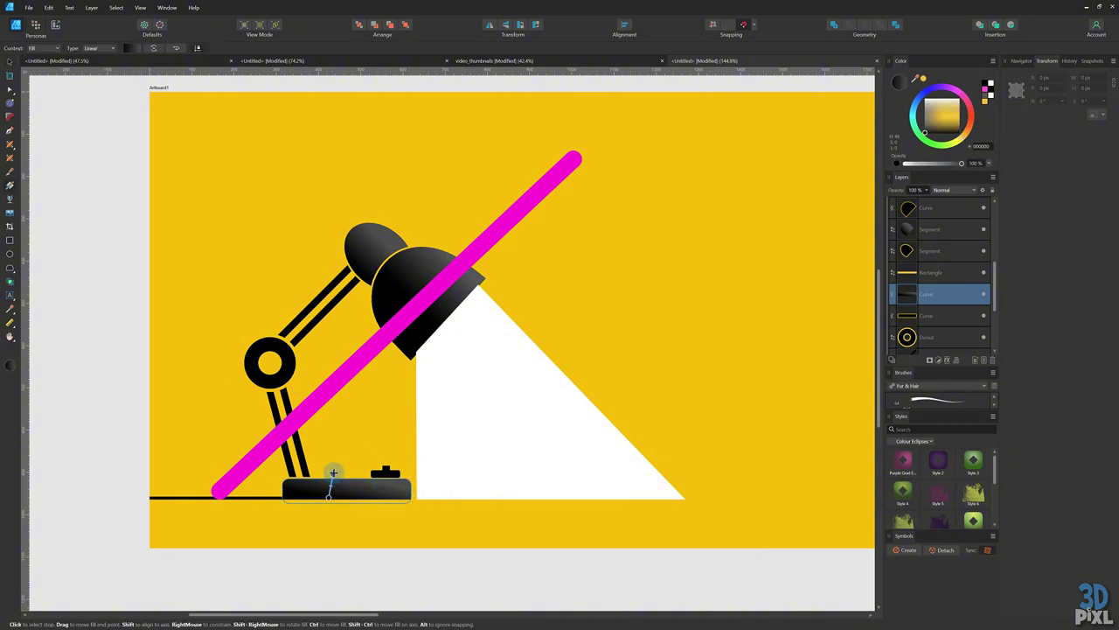
pyautogui.moveTo(333, 473); pyautogui.dragTo(369, 454)
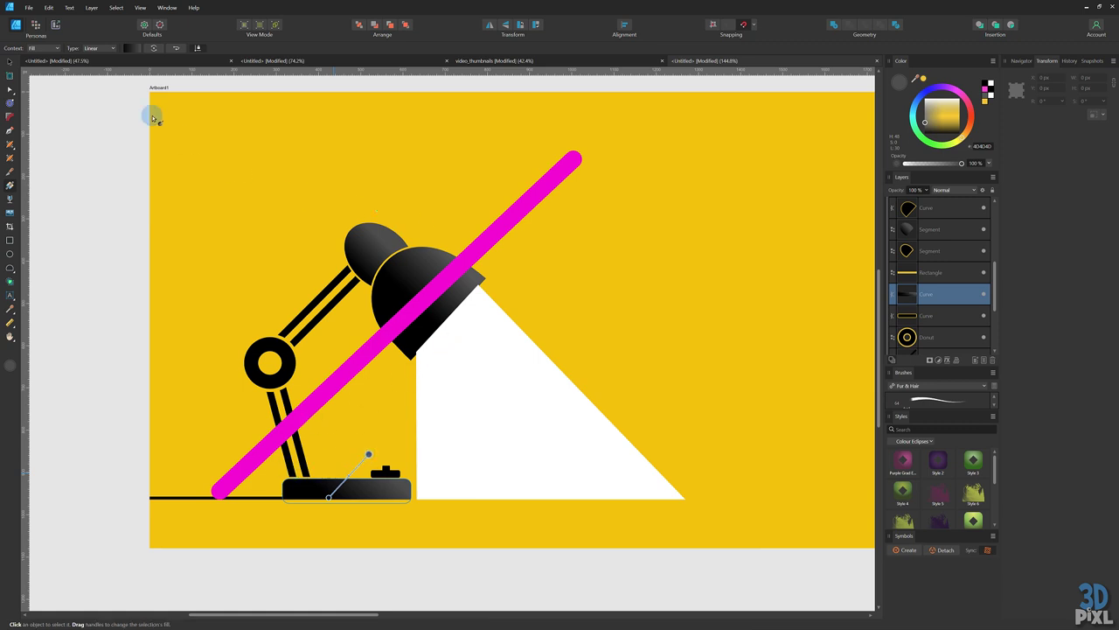
pyautogui.click(11, 61)
# - Duplicate the two upper arm bars and fill the copies with a diagonal linear gradient from black up to grey 4D4D4D
pyautogui.click(313, 301)
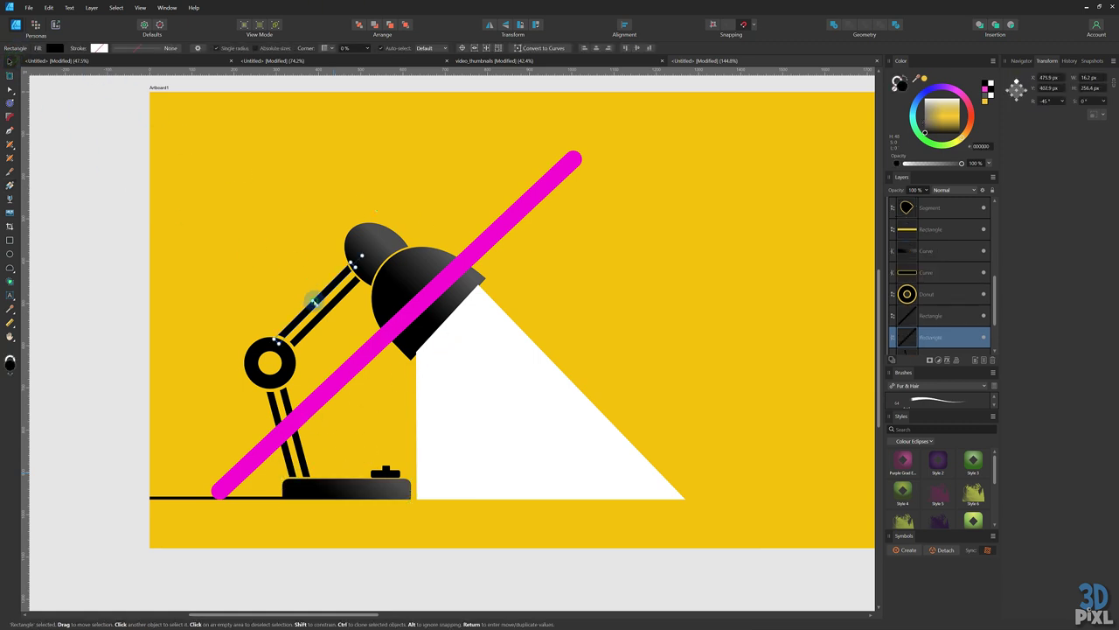
pyautogui.keyDown('shift'); pyautogui.click(323, 315); pyautogui.keyUp('shift')
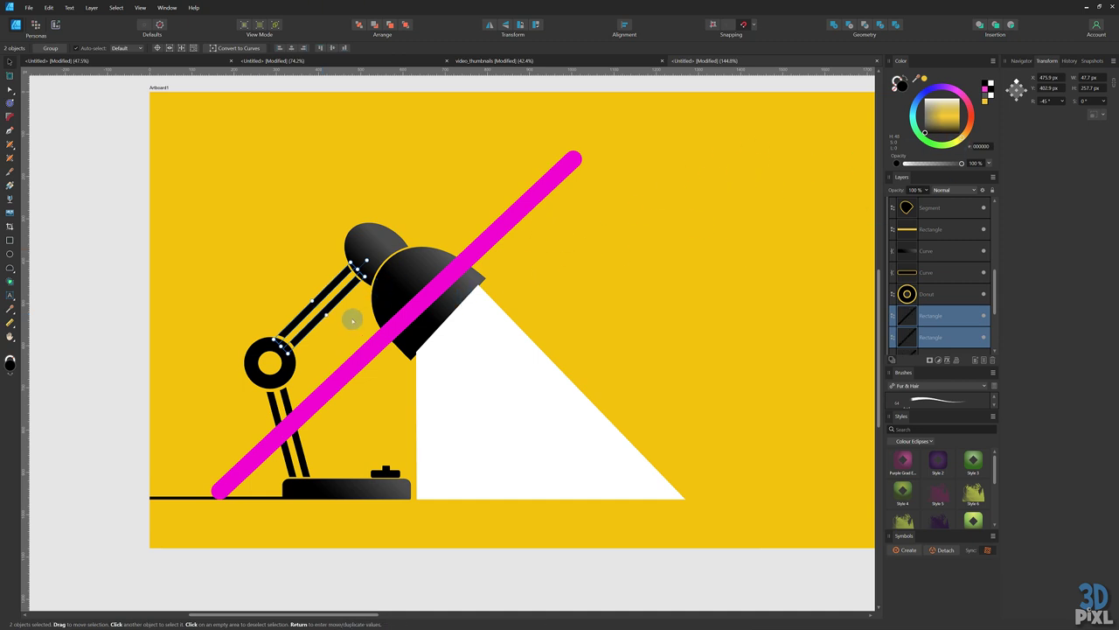
pyautogui.press('g')
pyautogui.moveTo(318, 312); pyautogui.dragTo(355, 281)
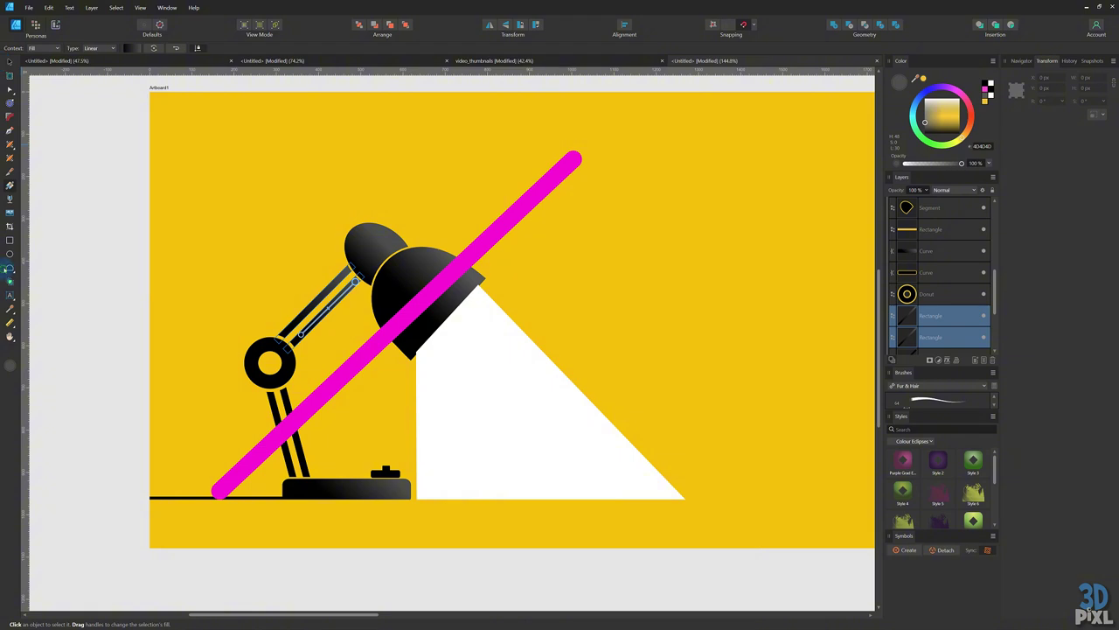
pyautogui.click(10, 61)
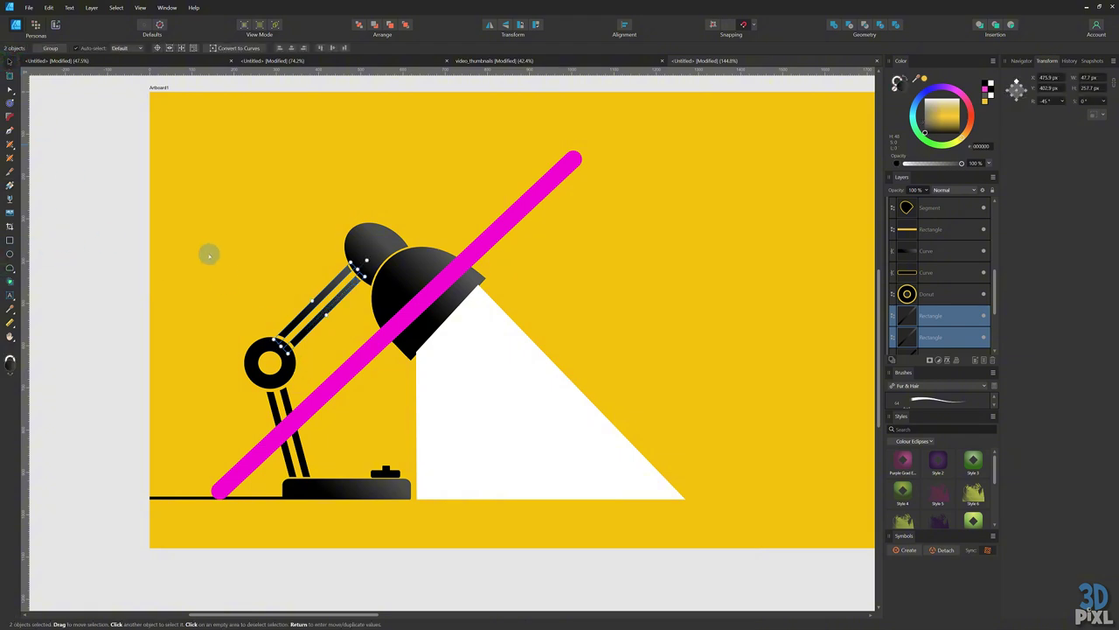
# - Duplicate the lamp's elbow ring and remove the yellow outline from the copy
pyautogui.click(252, 364)
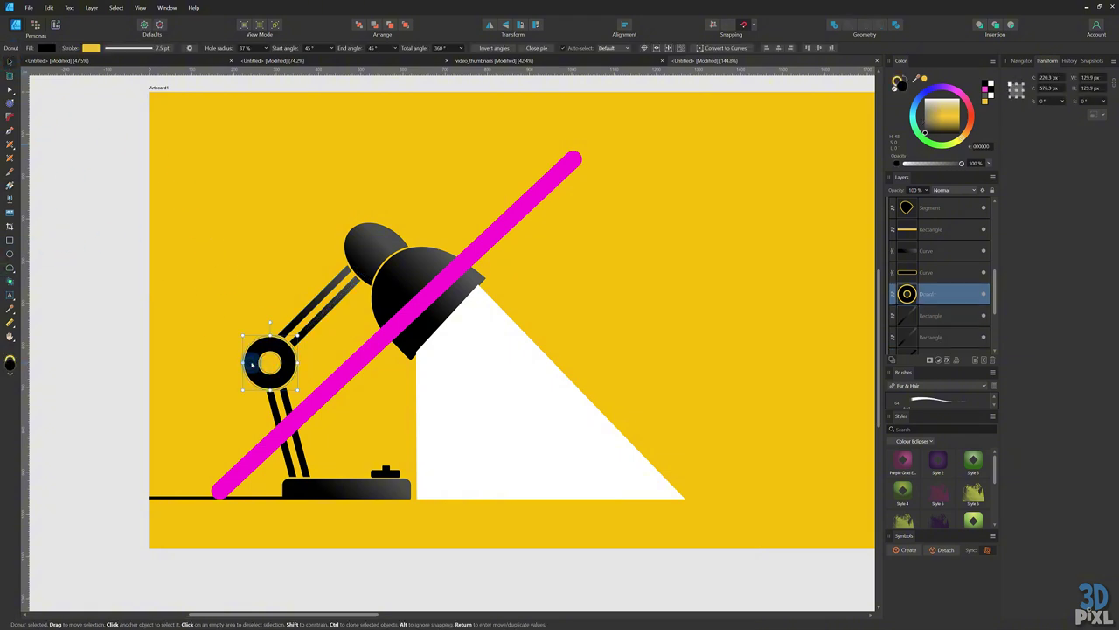
pyautogui.hotkey('ctrl', 'j')
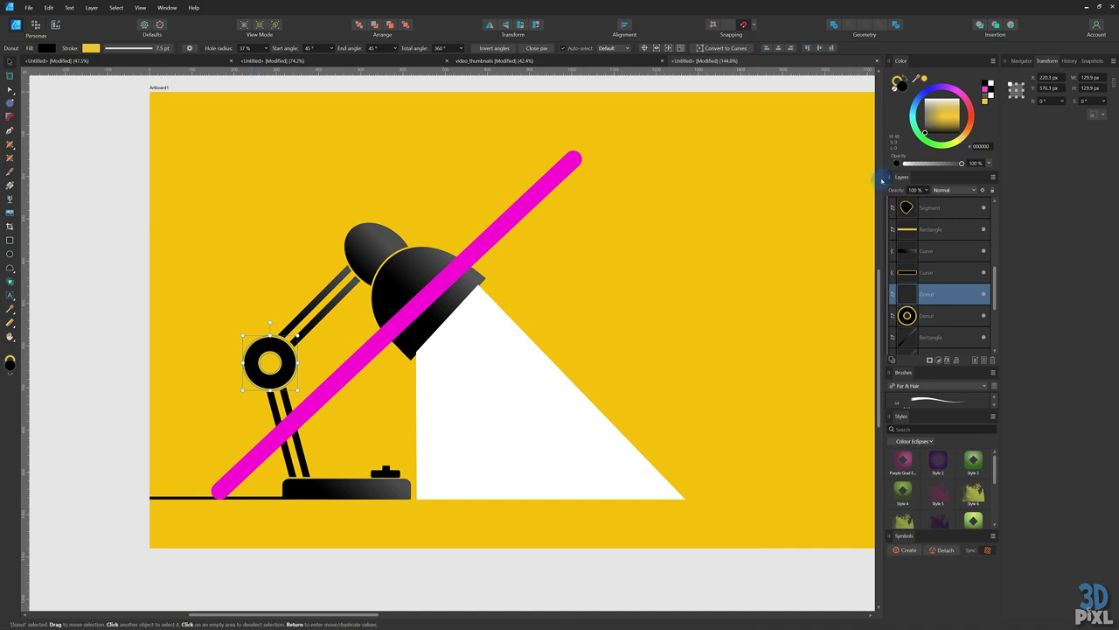
pyautogui.click(894, 88)
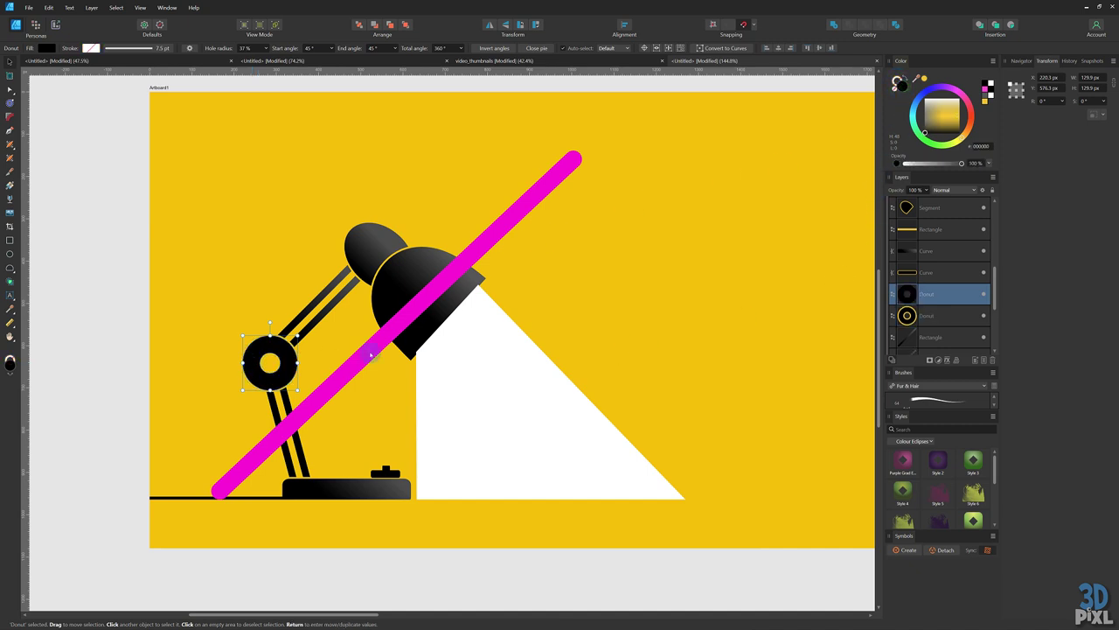
# - Fill the ring copy with a linear gradient parallel to the magenta line, black at the lower end and grey 4D4D4D at the upper end
pyautogui.press('g')
pyautogui.moveTo(288, 348)
pyautogui.mouseDown()
pyautogui.moveTo(255, 373)
pyautogui.moveTo(297, 346)
pyautogui.moveTo(285, 350)
pyautogui.mouseUp()
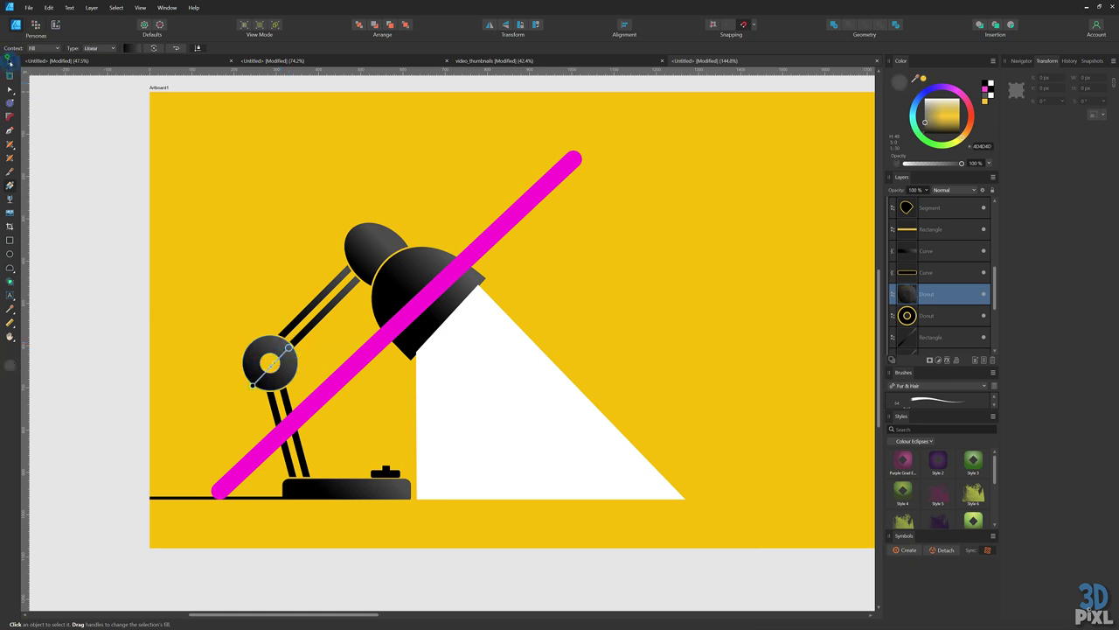
pyautogui.click(9, 62)
# - Duplicate the two lower arm bars and give the copies a diagonal black-to-grey 4D4D4D linear gradient rising to the right
pyautogui.click(286, 457)
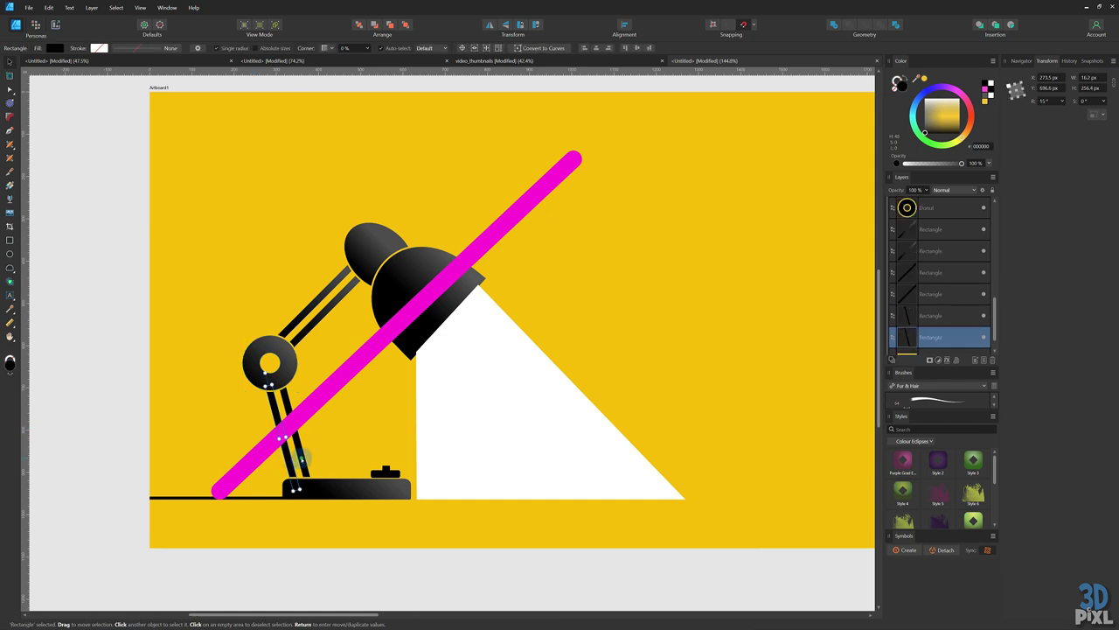
pyautogui.keyDown('shift'); pyautogui.click(303, 458); pyautogui.keyUp('shift')
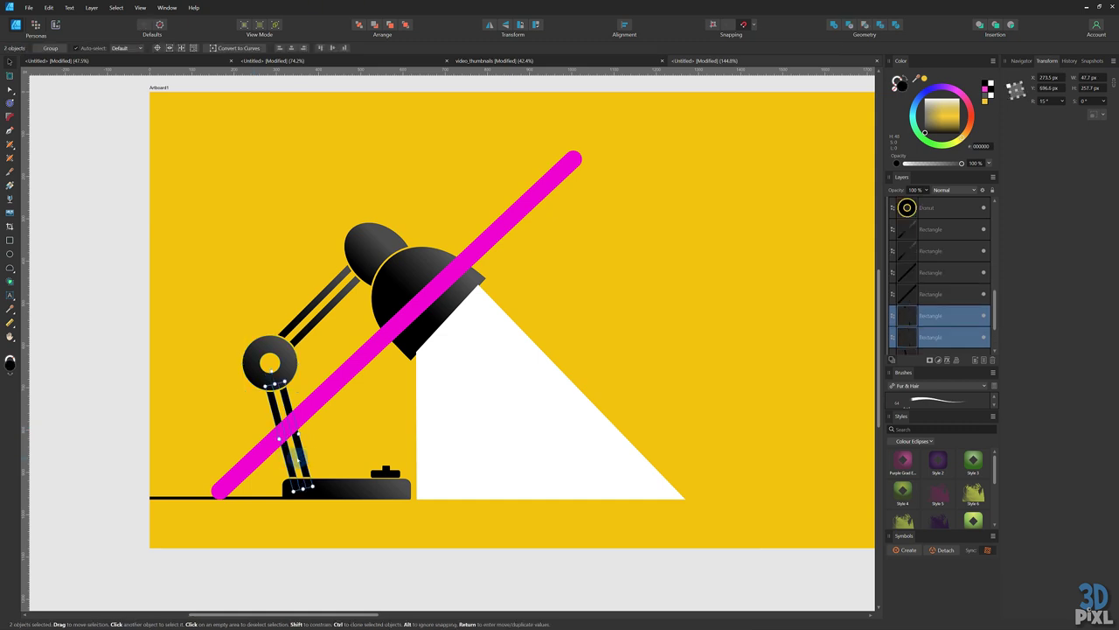
pyautogui.press('g')
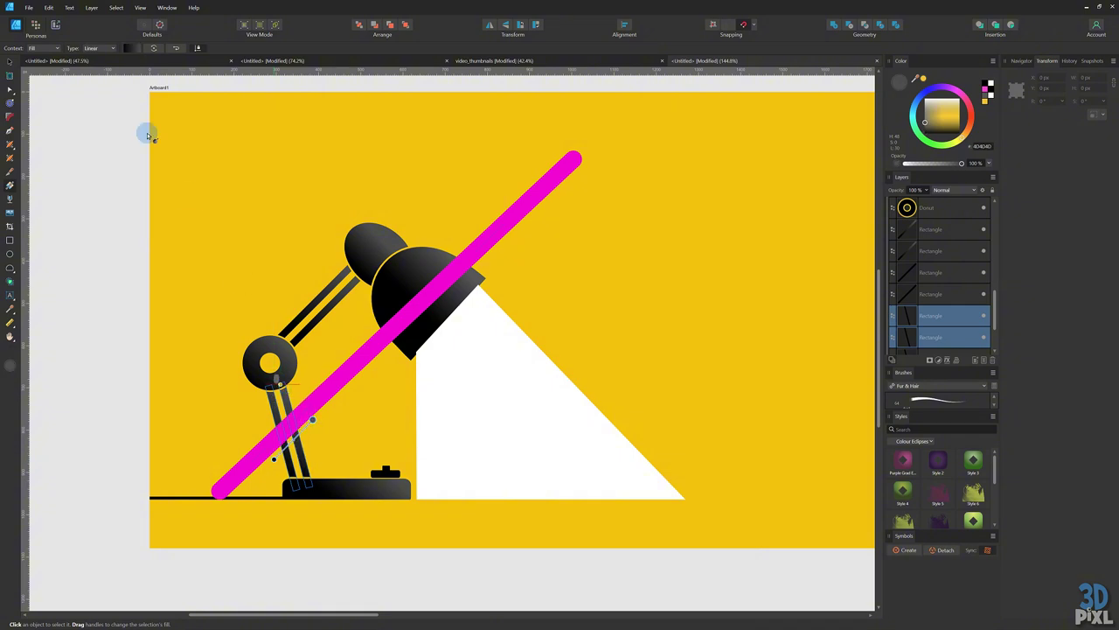
pyautogui.click(10, 62)
# - Delete the magenta diagonal guide line from the artboard
pyautogui.click(73, 148)
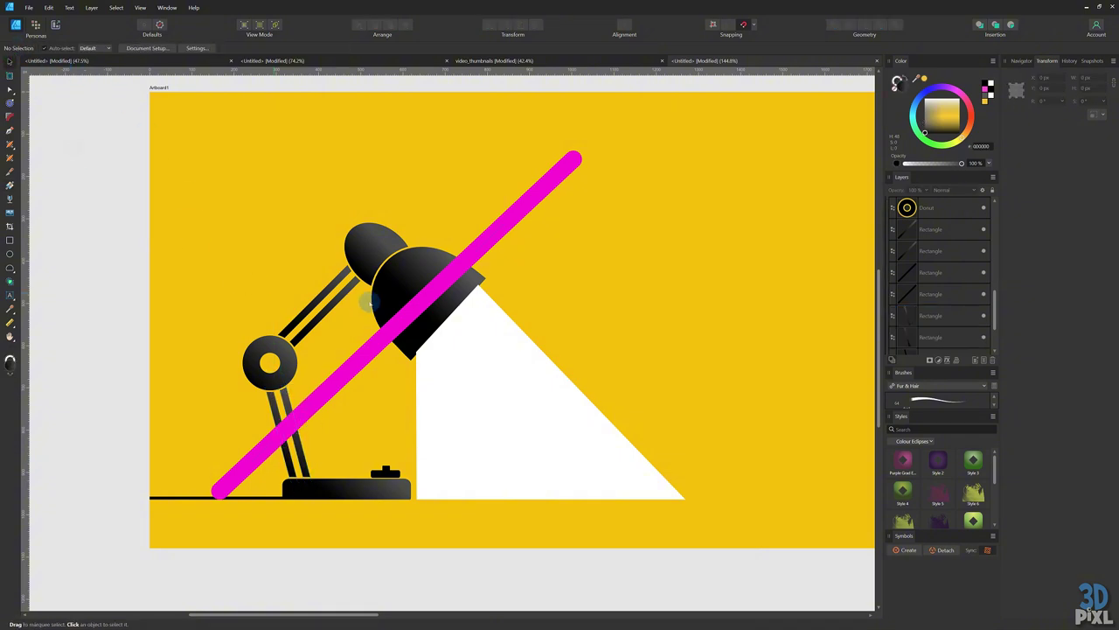
pyautogui.click(381, 344)
pyautogui.press('Delete')
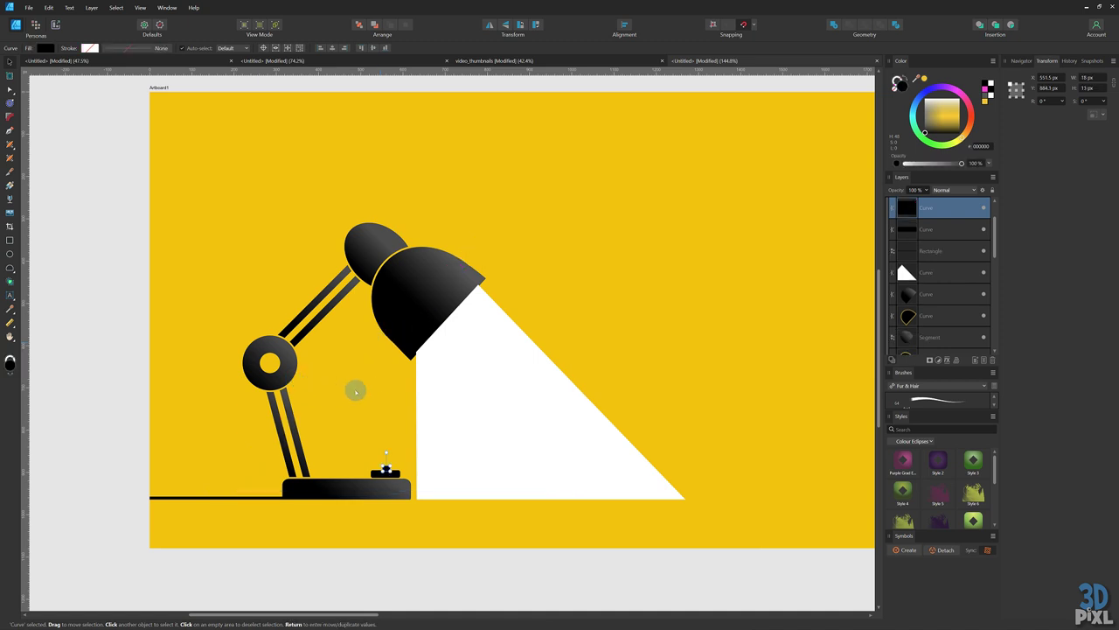
# - Try a diagonal white-to-grey B2B2B2 linear gradient fill on the light beam, and undo it
pyautogui.scroll(-2, 495, 451)
pyautogui.click(500, 449)
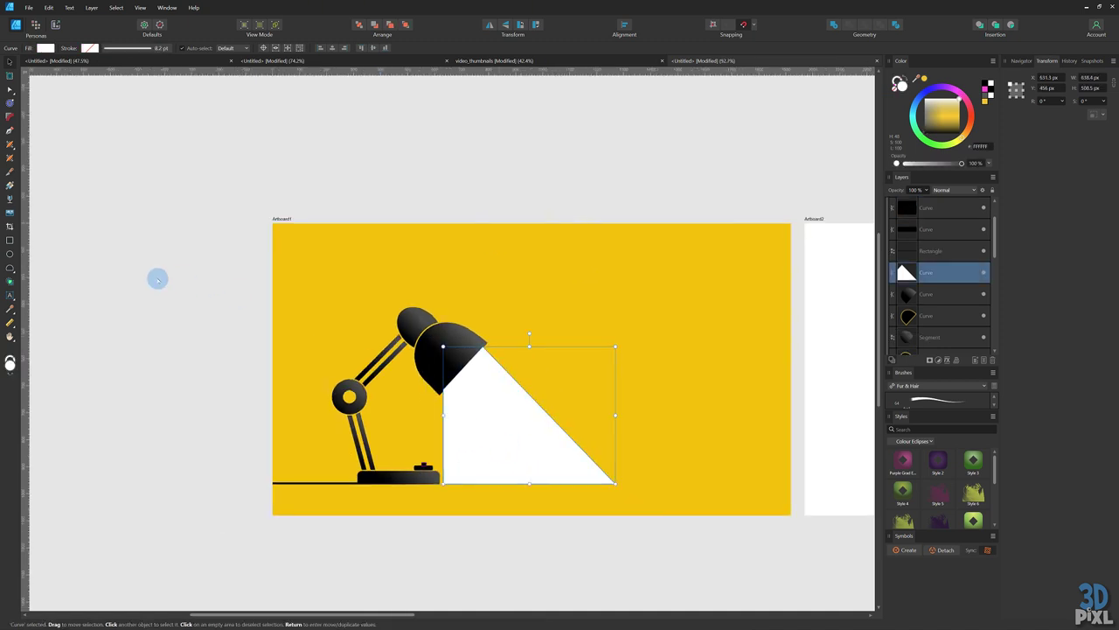
pyautogui.press('g')
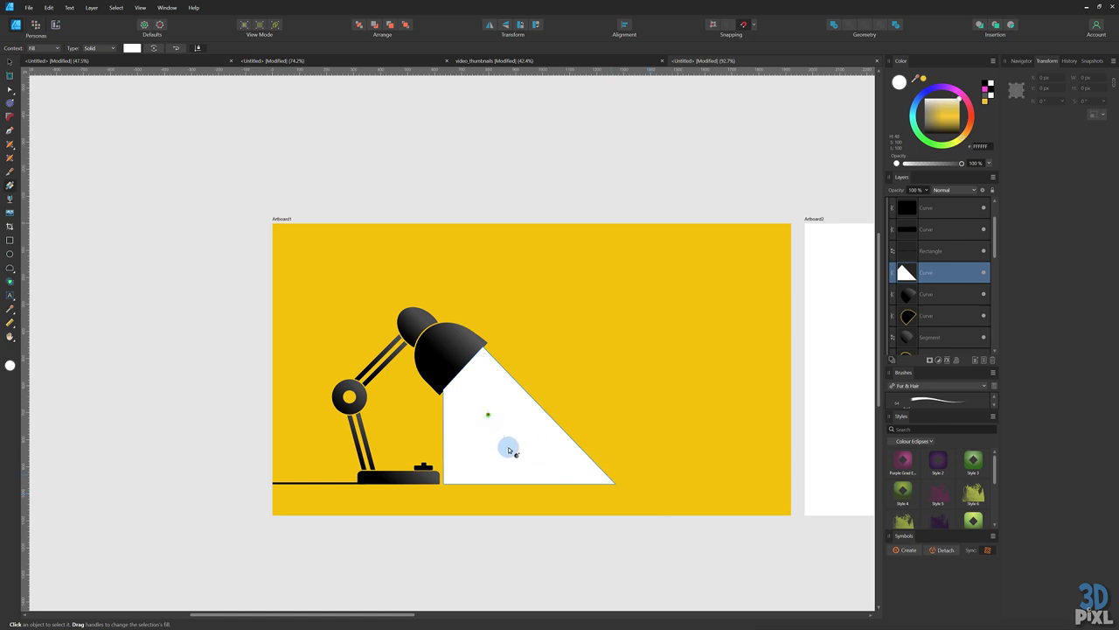
pyautogui.moveTo(487, 414); pyautogui.dragTo(522, 461)
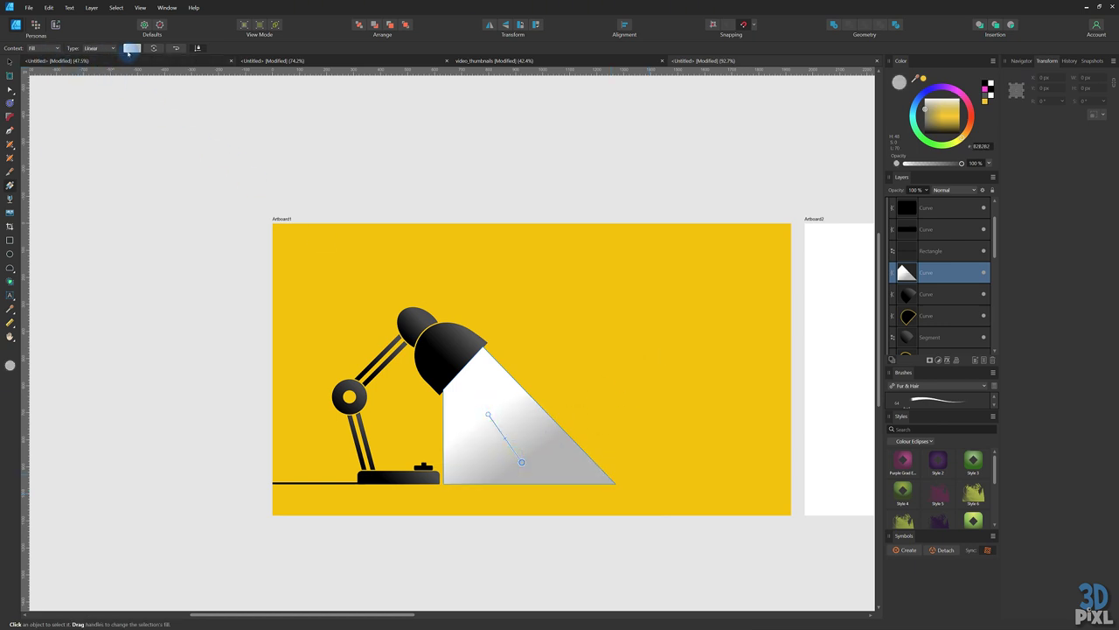
pyautogui.hotkey('ctrl', 'z')
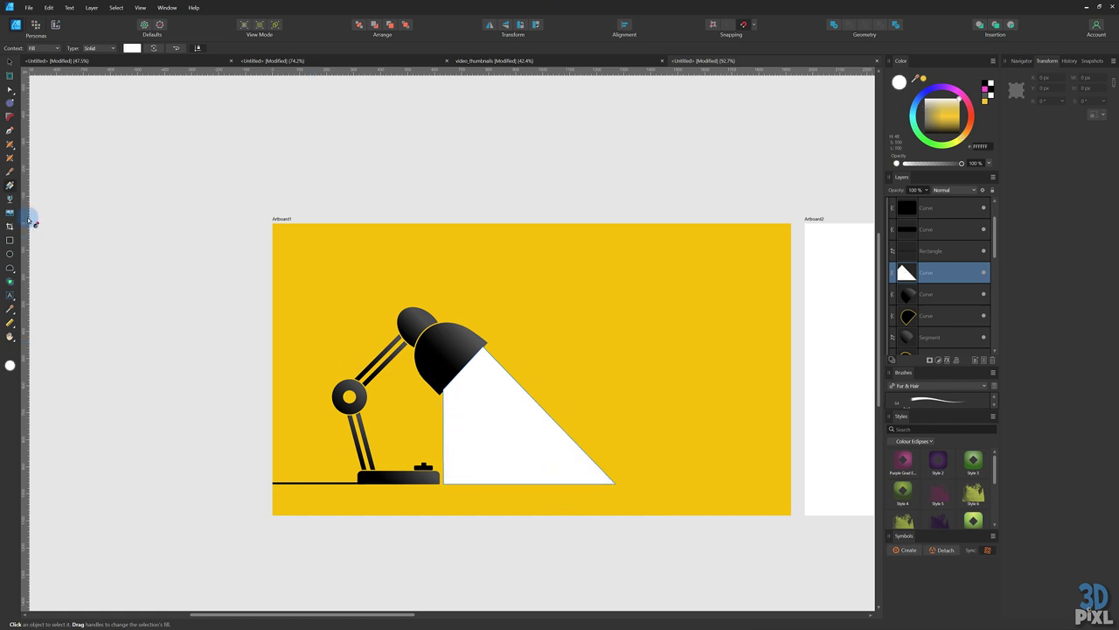
# - Apply a linear transparency gradient to the white light beam, opaque at the lampshade and fading to 0% at the ground
pyautogui.click(8, 199)
pyautogui.moveTo(464, 385); pyautogui.dragTo(498, 489)
pyautogui.click(9, 62)
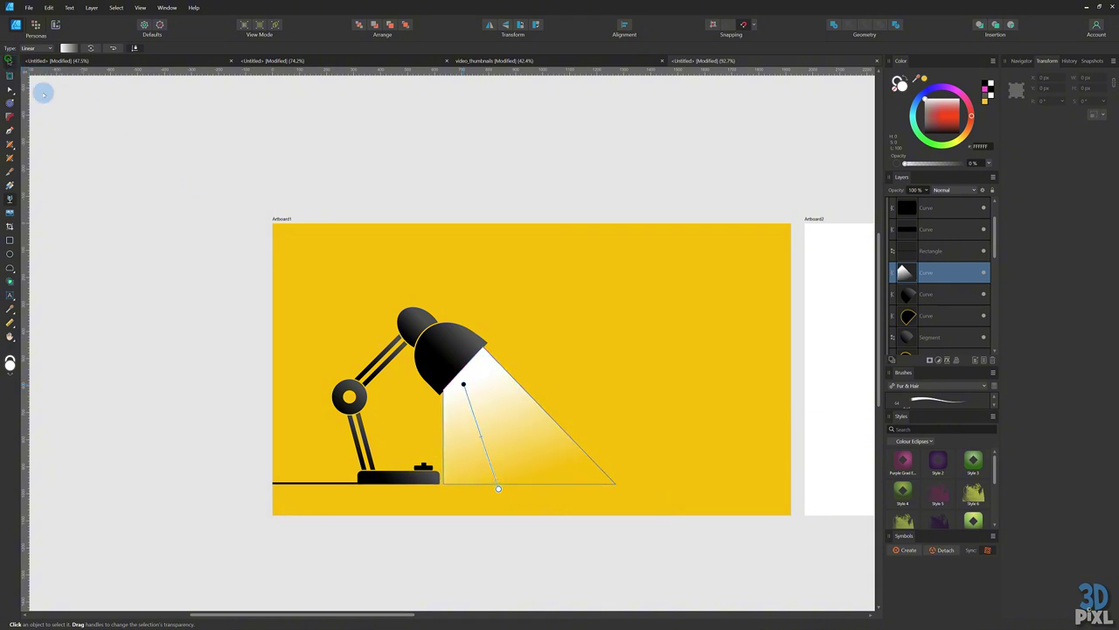
pyautogui.click(180, 230)
# - Group all lamp parts, the ground line and the light beam, leaving out the yellow background
pyautogui.scroll(-2, 200, 322)
pyautogui.moveTo(92, 255); pyautogui.dragTo(378, 435)
pyautogui.hotkey('ctrl', 'g')
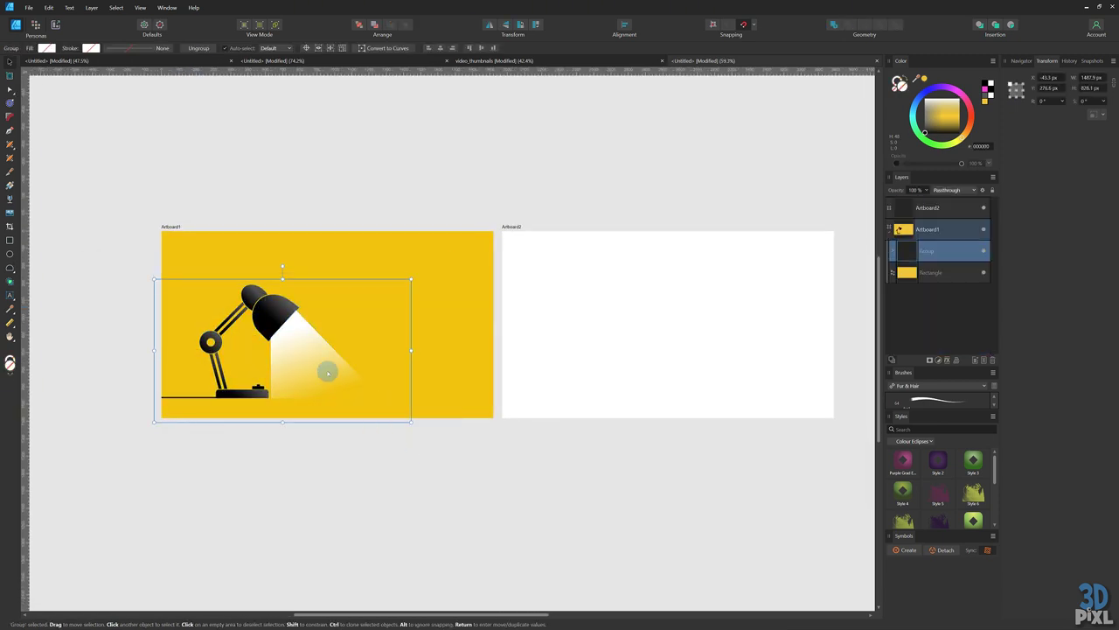
pyautogui.scroll(2, 326, 362)
pyautogui.click(493, 548)
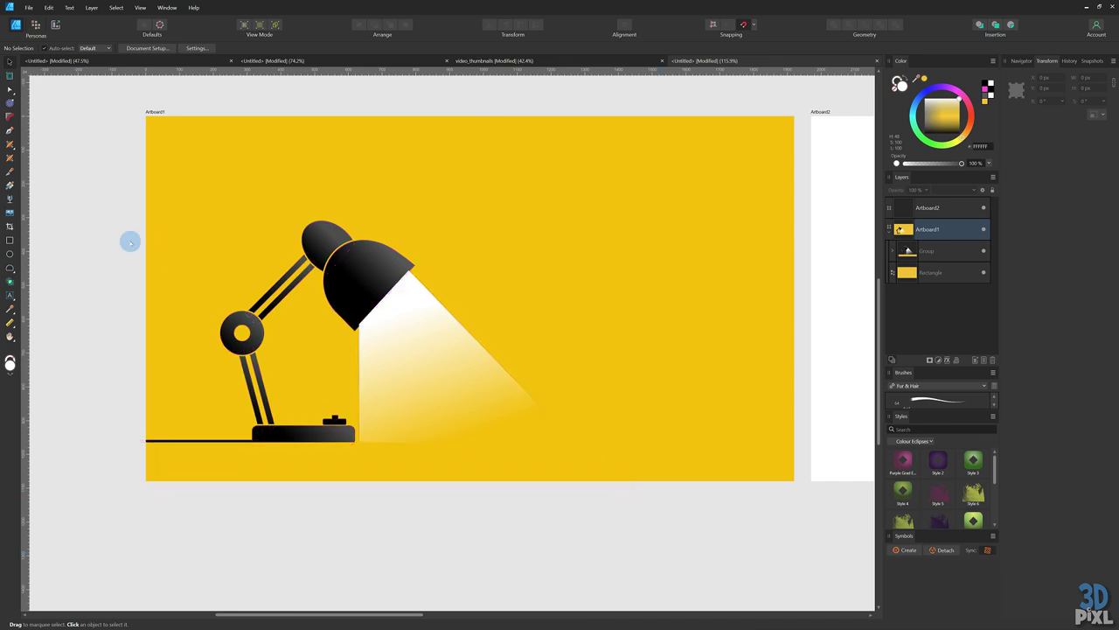